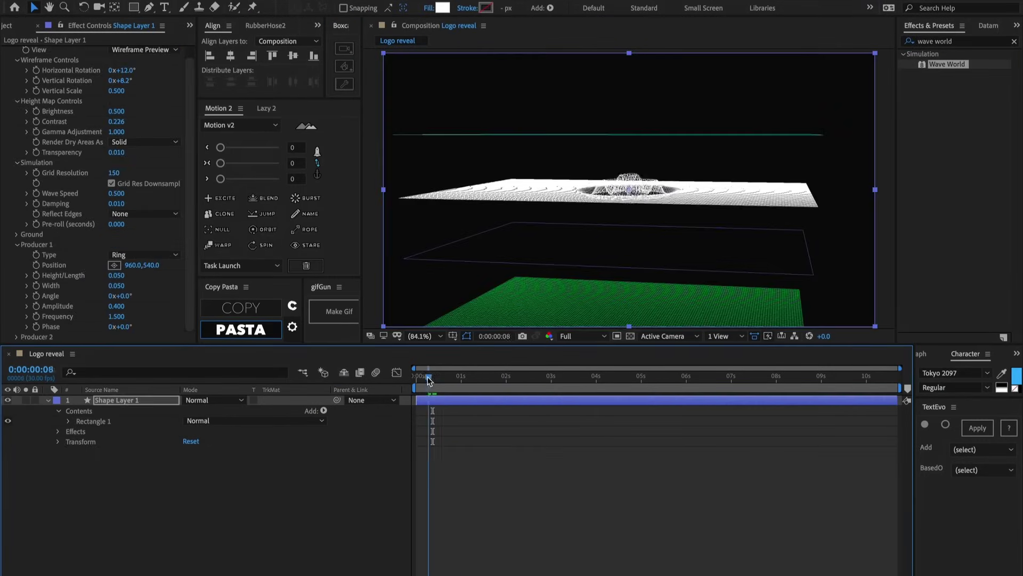
# Set the Wave World Amplitude of Shape Layer 1 to 0 at one second in the _Water Reveal composition
pyautogui.moveTo(426, 378); pyautogui.dragTo(433, 380)
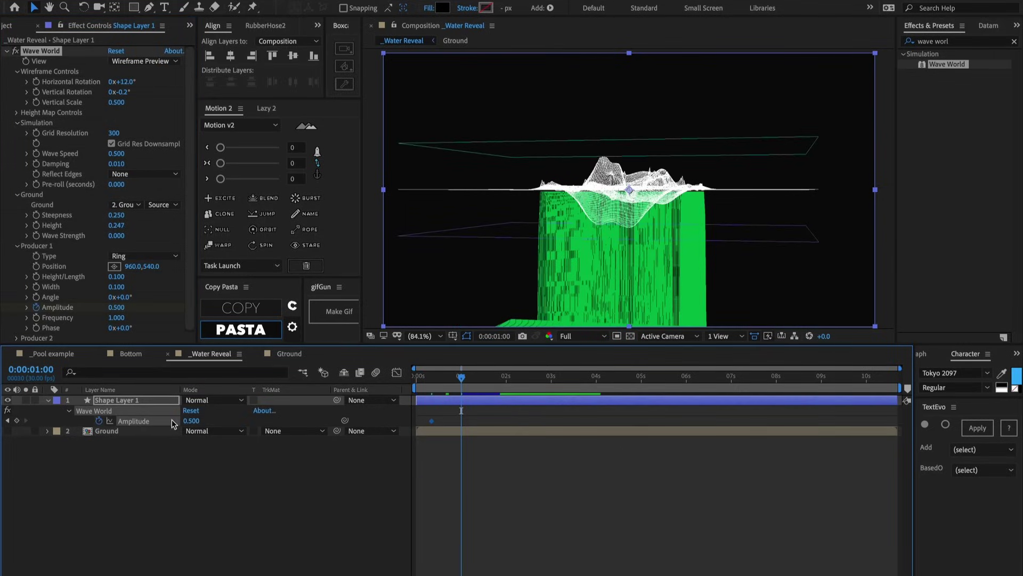
pyautogui.click(191, 420)
pyautogui.write('0')
pyautogui.press('Return')
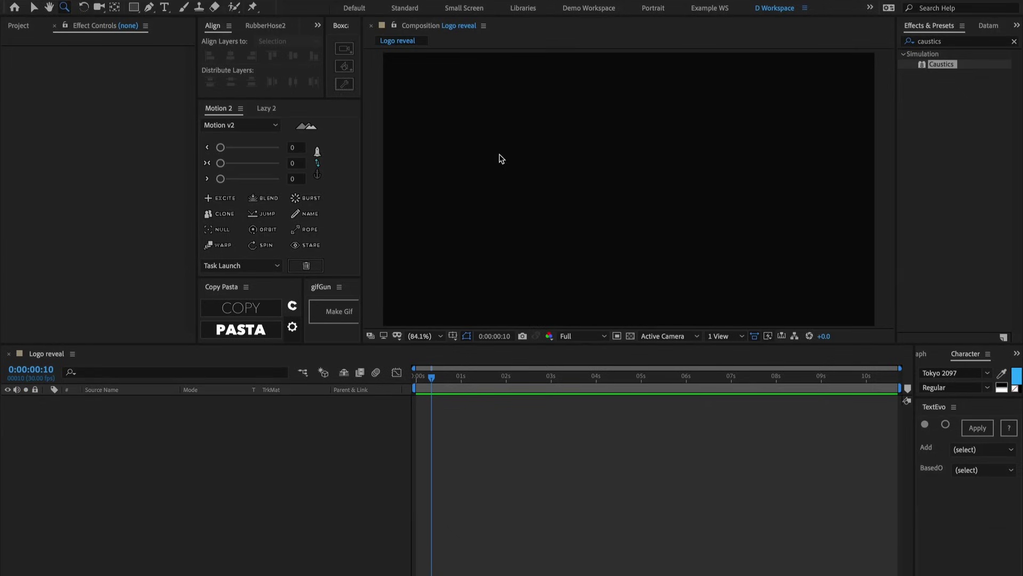
# Create a composition-sized white rectangle shape layer in Logo reveal and apply the Wave World effect to it
pyautogui.doubleClick(133, 7)
pyautogui.click(967, 44)
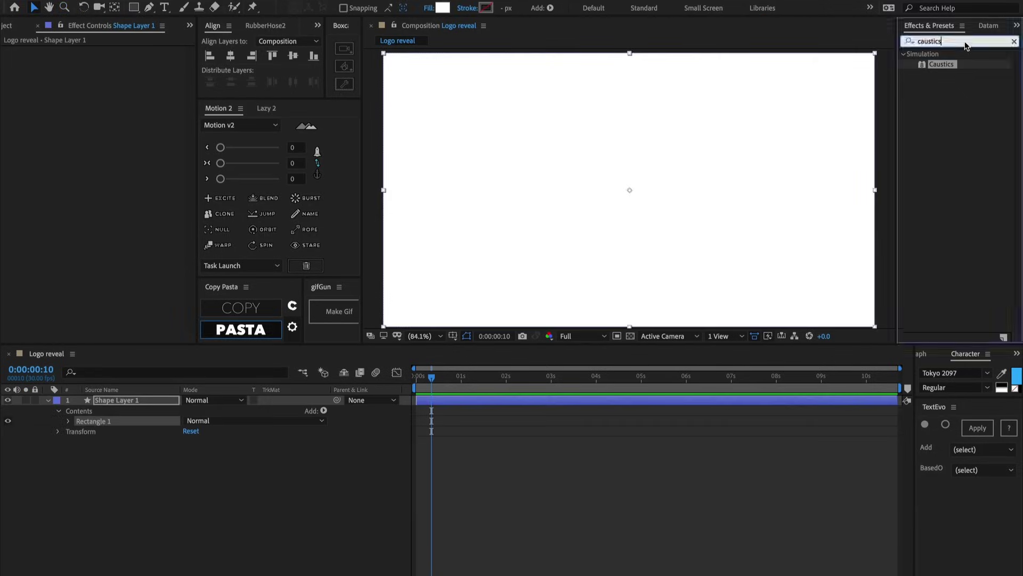
pyautogui.write('caustics')
pyautogui.doubleClick(967, 44)
pyautogui.write('wave world')
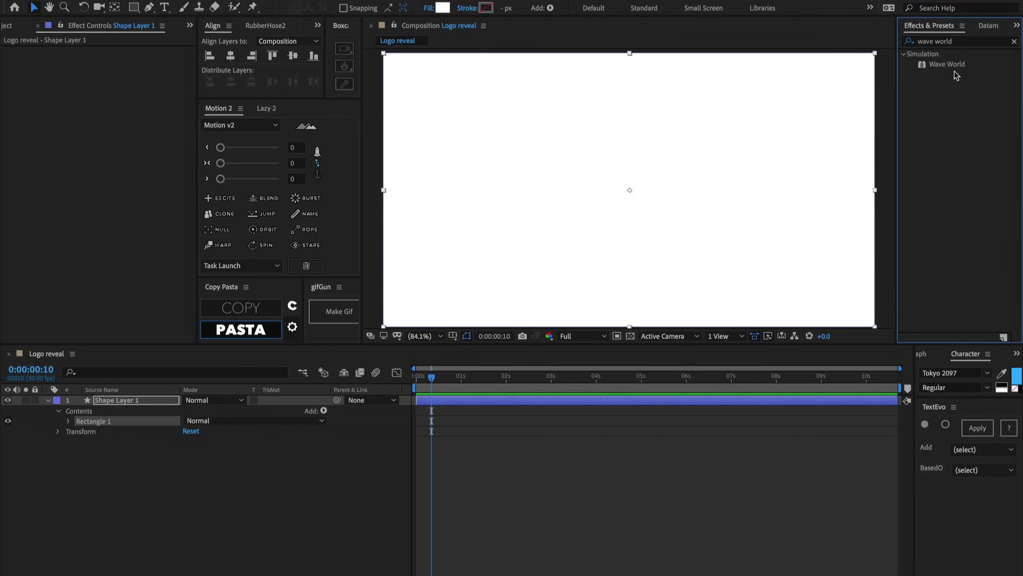
pyautogui.moveTo(946, 64); pyautogui.dragTo(620, 170)
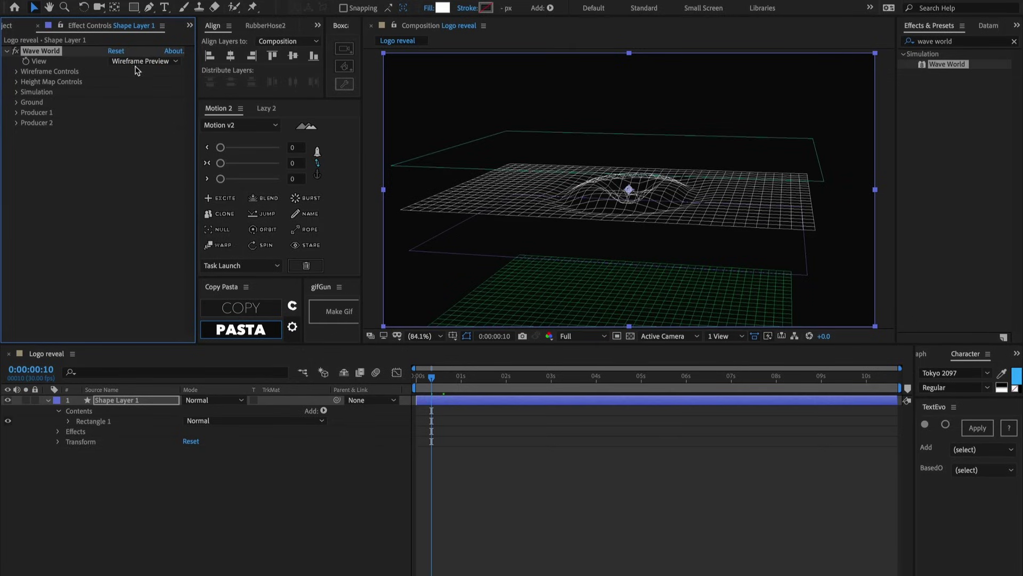
# Tilt the Wave World wireframe preview by setting its Vertical Rotation to 48°
pyautogui.click(18, 71)
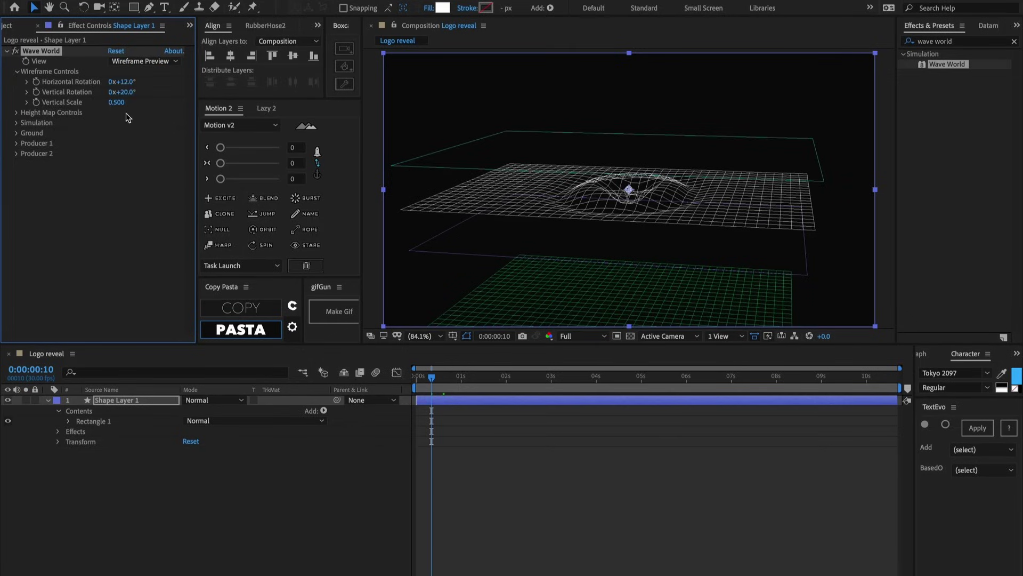
pyautogui.click(114, 96)
pyautogui.write('-20')
pyautogui.press('Return')
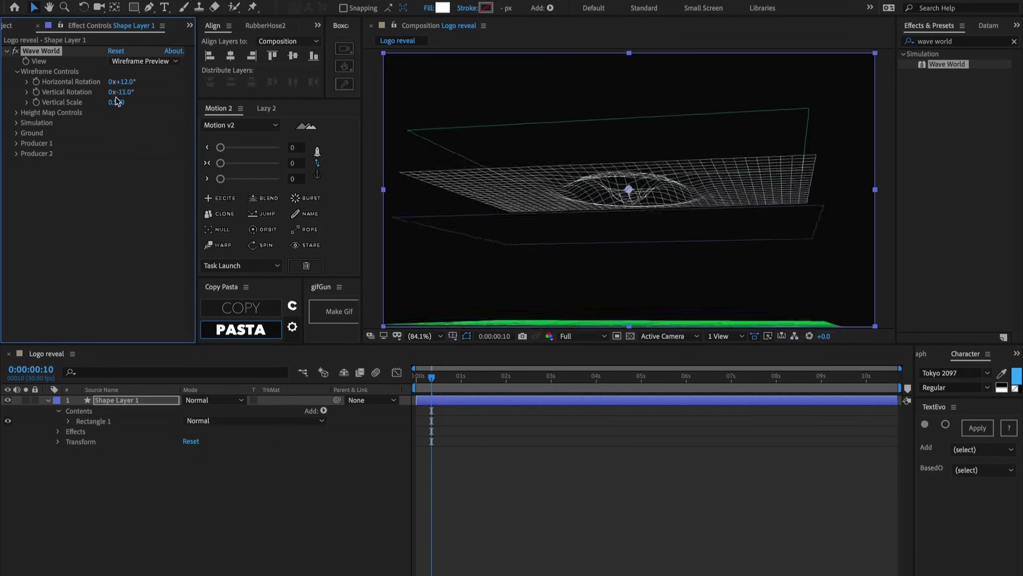
pyautogui.moveTo(114, 92); pyautogui.dragTo(151, 102)
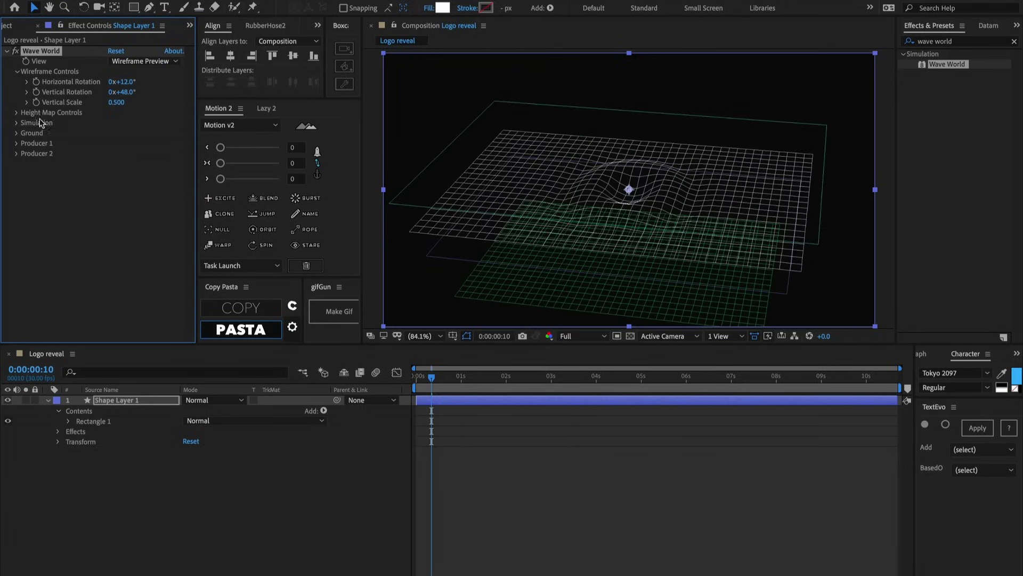
# Set the simulation's Grid Resolution to 150 and the wireframe's Vertical Rotation to 4°
pyautogui.click(17, 123)
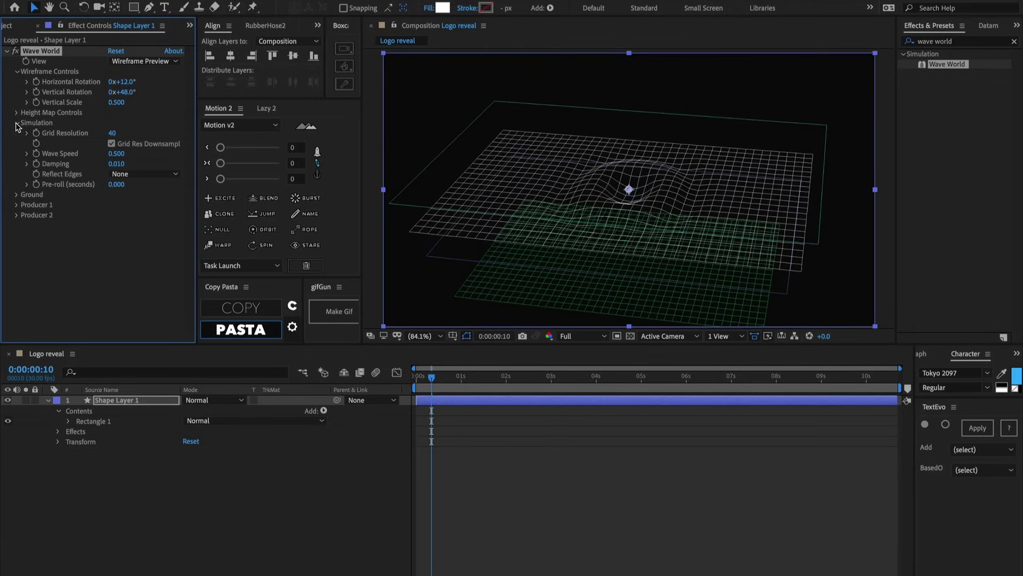
pyautogui.click(113, 134)
pyautogui.write('150')
pyautogui.press('Return')
pyautogui.moveTo(121, 91); pyautogui.dragTo(100, 88)
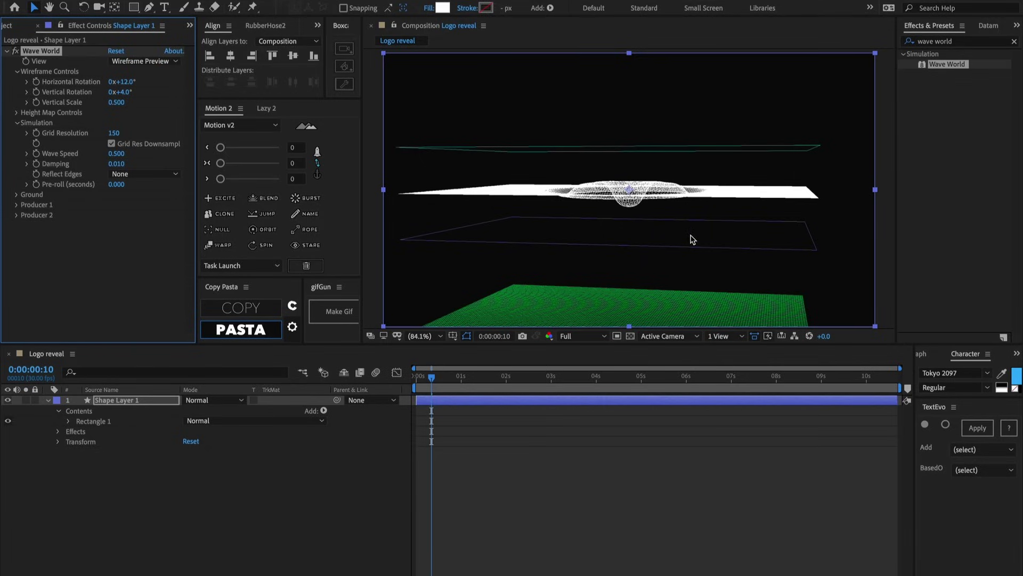
# Check the wave motion up to frame 20 and set the height map Contrast to 0.226
pyautogui.click(436, 378)
pyautogui.press('space')
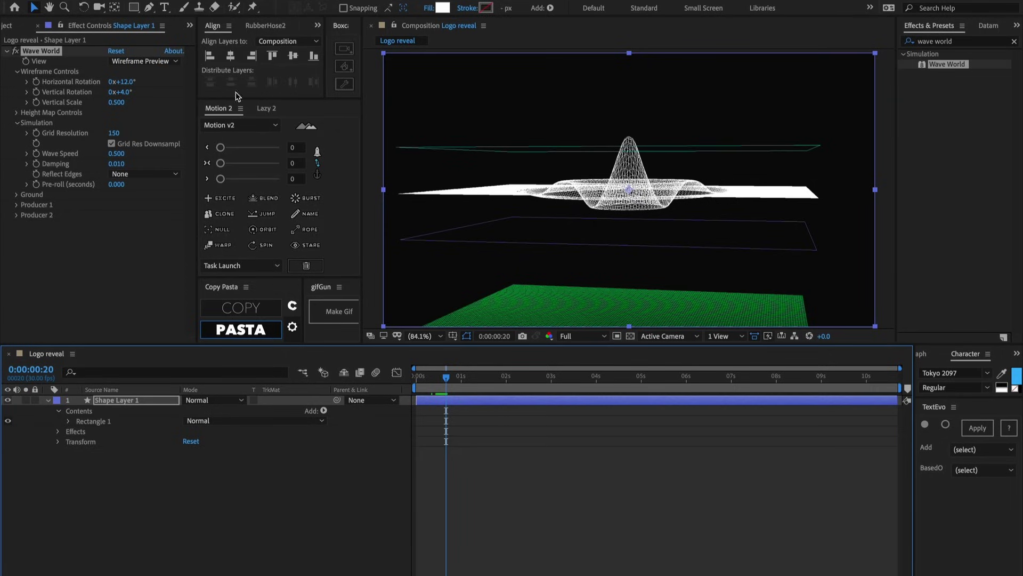
pyautogui.click(15, 112)
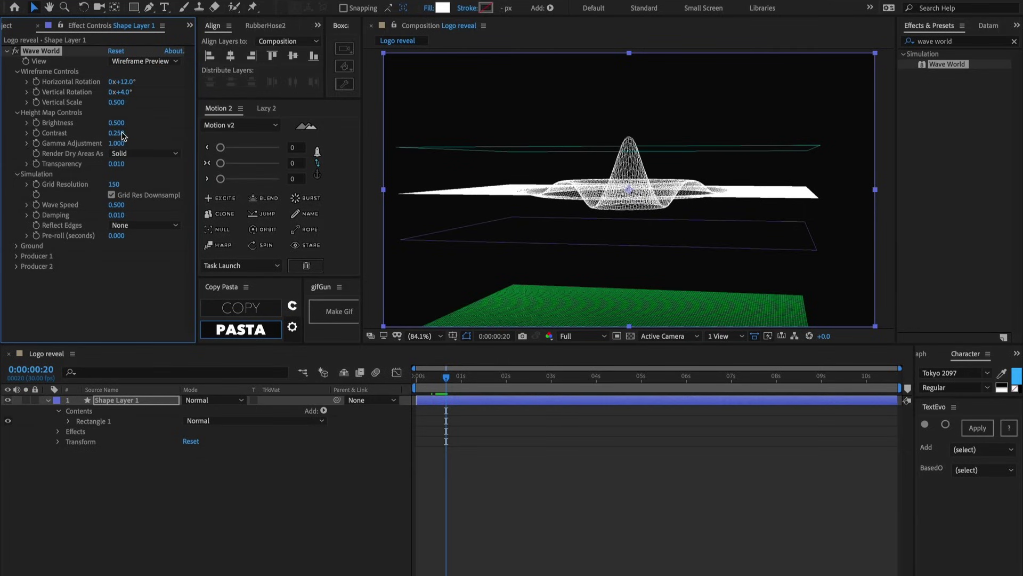
pyautogui.moveTo(116, 133); pyautogui.dragTo(111, 136)
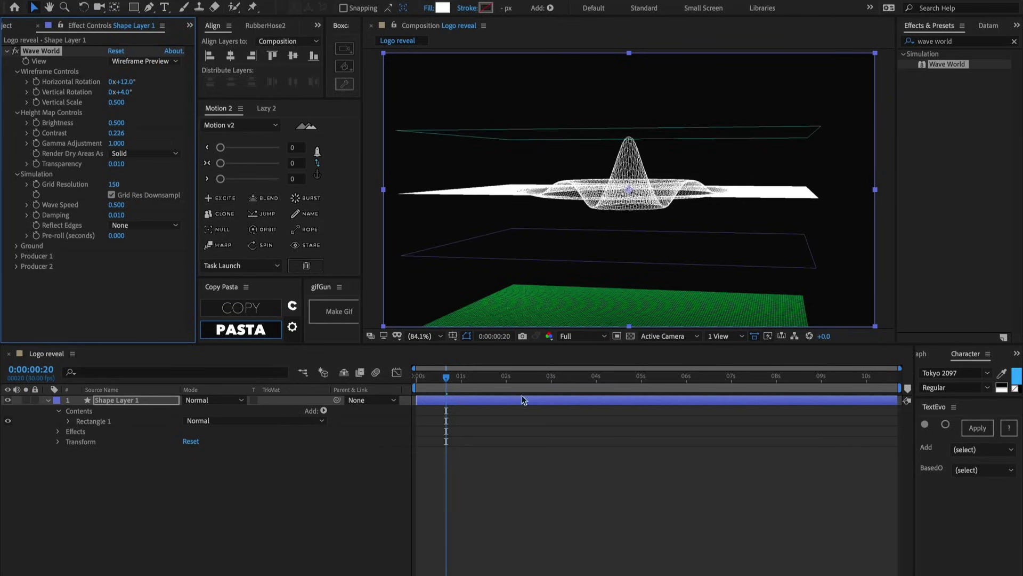
pyautogui.moveTo(447, 376)
pyautogui.mouseDown()
pyautogui.moveTo(417, 376)
pyautogui.moveTo(472, 373)
pyautogui.moveTo(446, 368)
pyautogui.mouseUp()
# Set Producer 1's Height/Length and Width both to 0.05
pyautogui.click(17, 256)
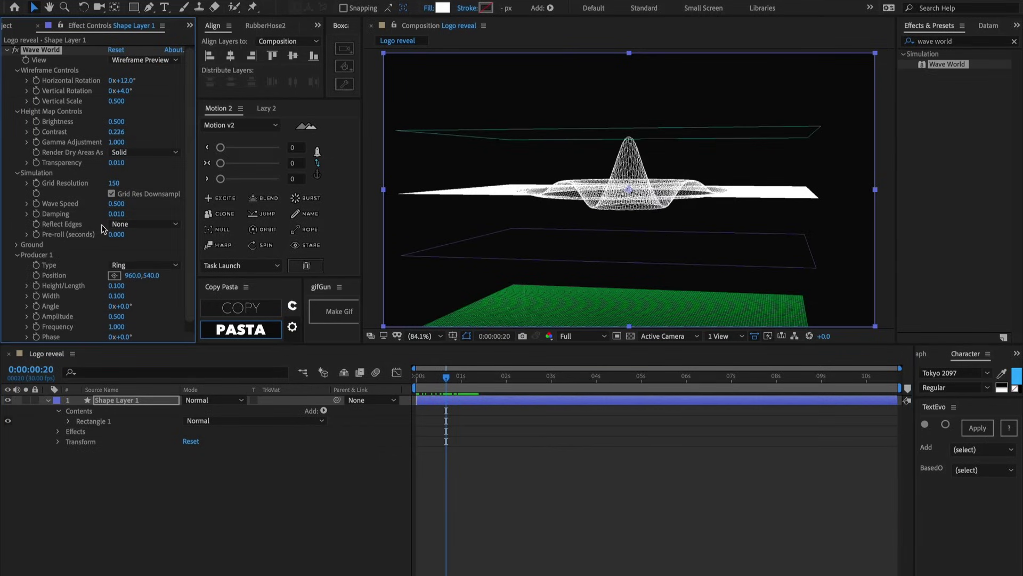
pyautogui.scroll(-1, 104, 229)
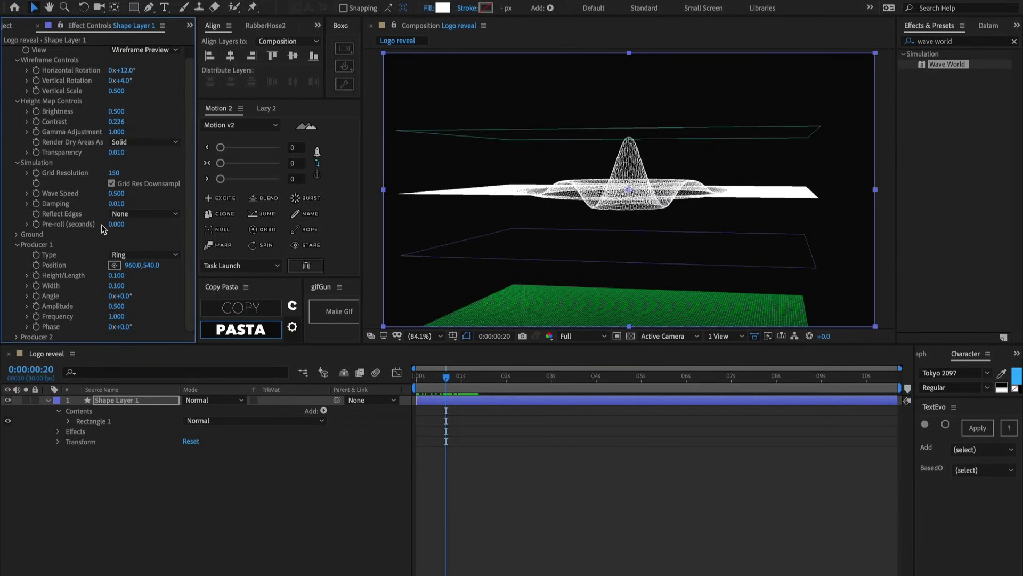
pyautogui.click(117, 277)
pyautogui.press('BackSpace')
pyautogui.write('.05')
pyautogui.press('Return')
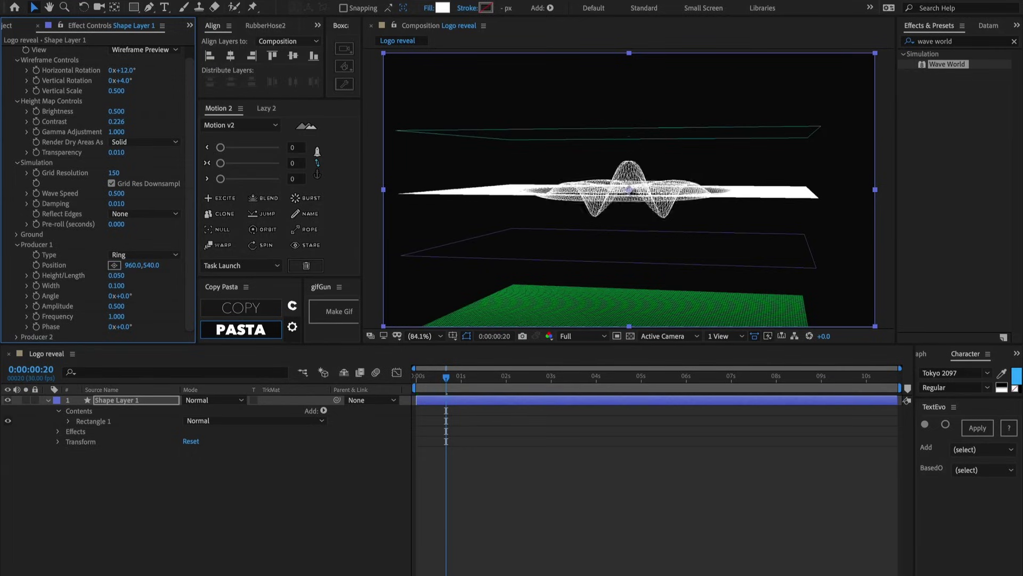
pyautogui.click(115, 287)
pyautogui.write('.05')
pyautogui.press('Return')
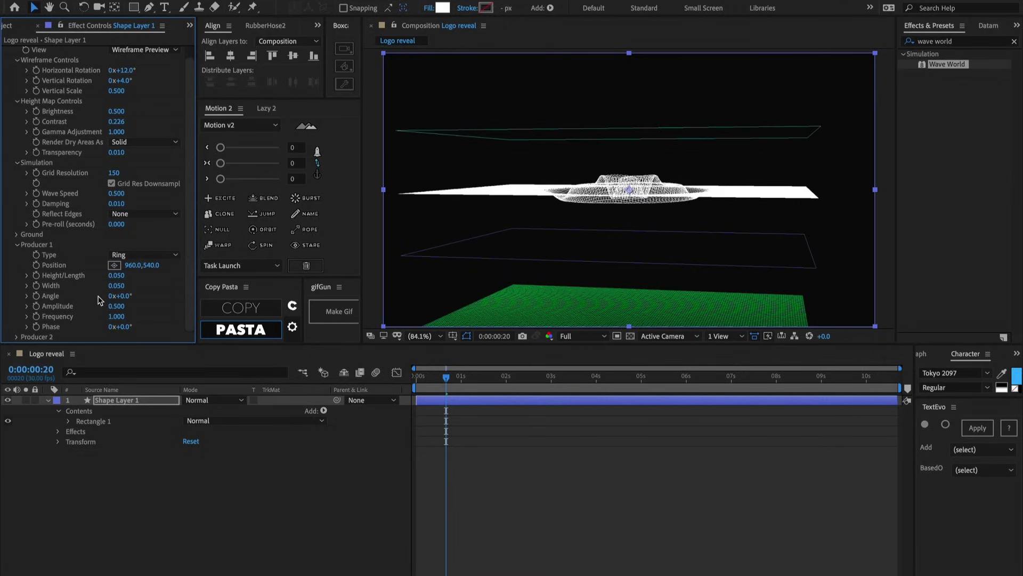
# Set Producer 1's Frequency to 1.5 and its Amplitude to 0.4
pyautogui.click(118, 317)
pyautogui.press('Return')
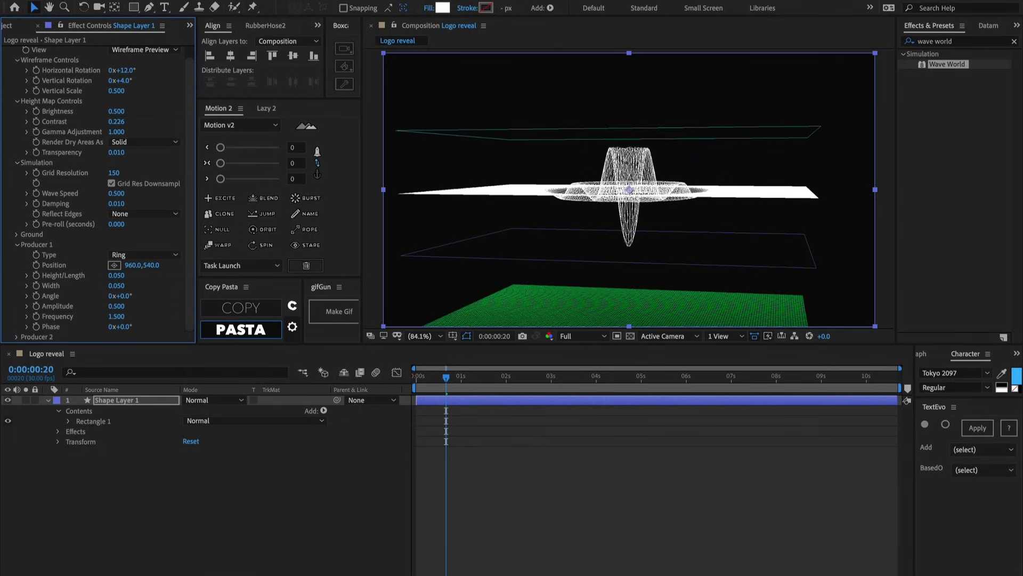
pyautogui.click(117, 306)
pyautogui.write('.4')
pyautogui.press('Return')
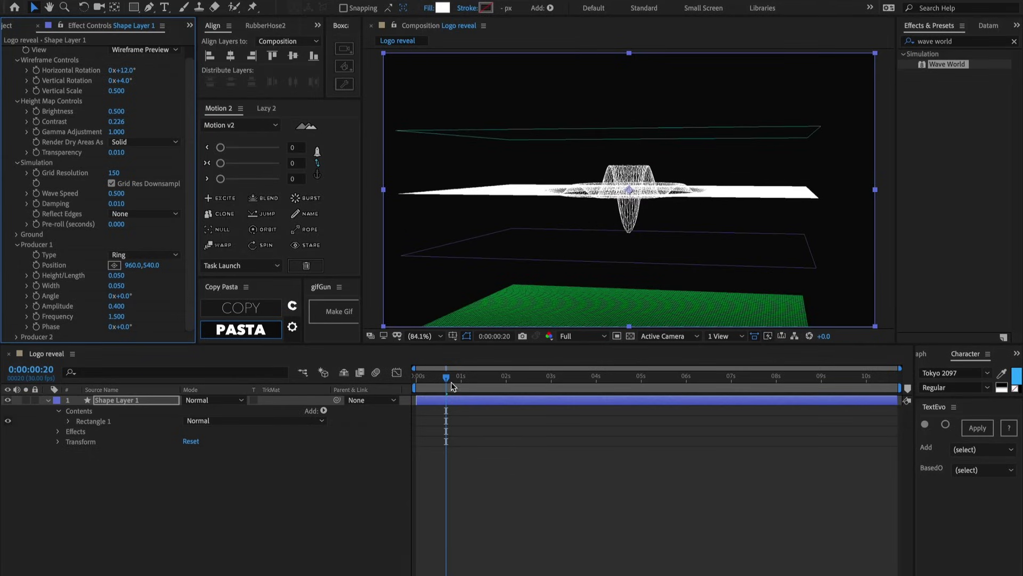
# Check the wave around frame 11, set the wireframe's Vertical Rotation to 8.2° and the height map Contrast to 0.220
pyautogui.moveTo(451, 382)
pyautogui.mouseDown()
pyautogui.moveTo(424, 378)
pyautogui.moveTo(434, 381)
pyautogui.mouseUp()
pyautogui.hotkey('ctrl', 'z')
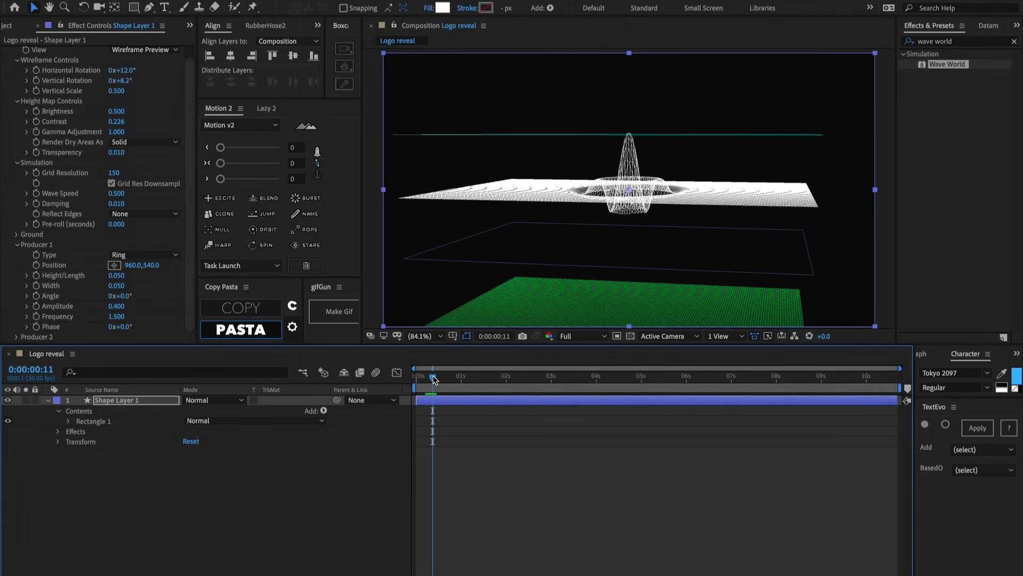
pyautogui.click(117, 122)
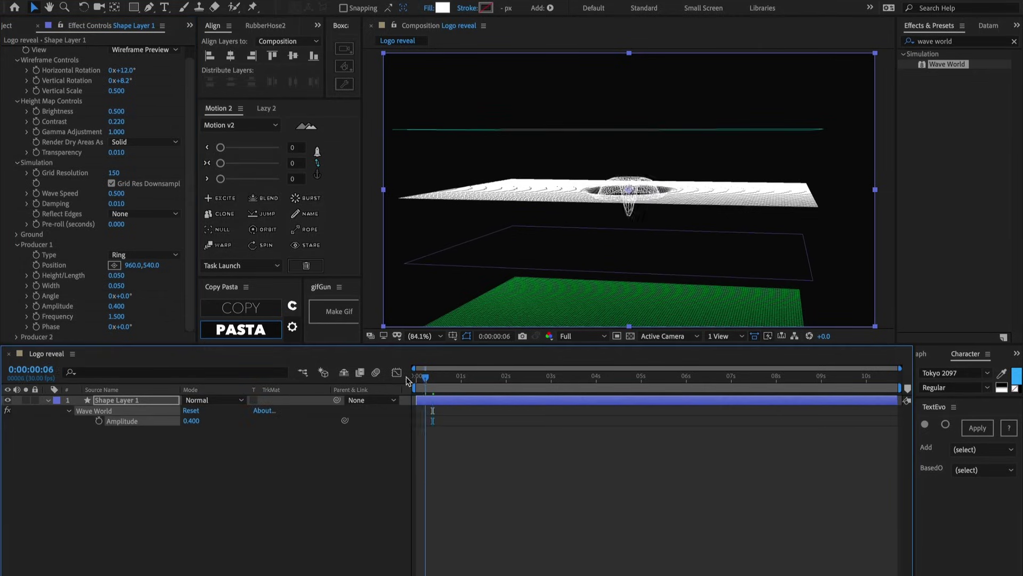
# Keyframe Producer 1's Amplitude at 0.4 on frame 10 and at 0 on one second
pyautogui.click(408, 380)
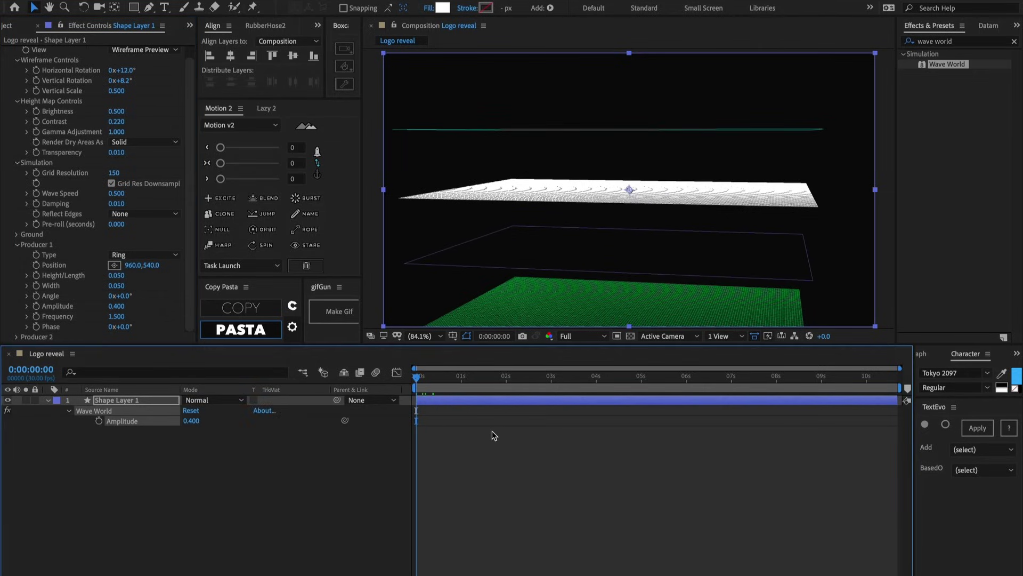
pyautogui.press('space')
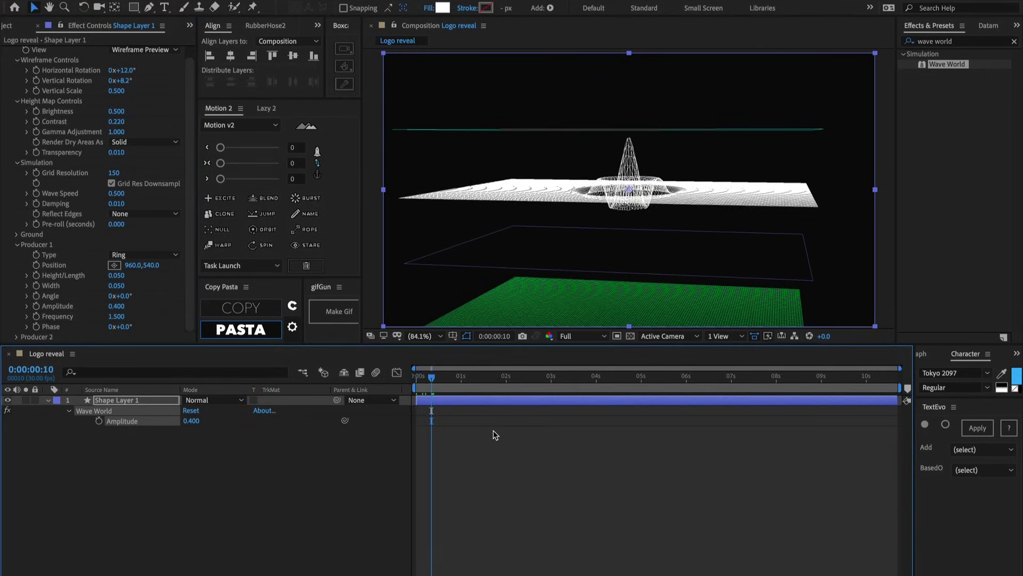
pyautogui.click(36, 306)
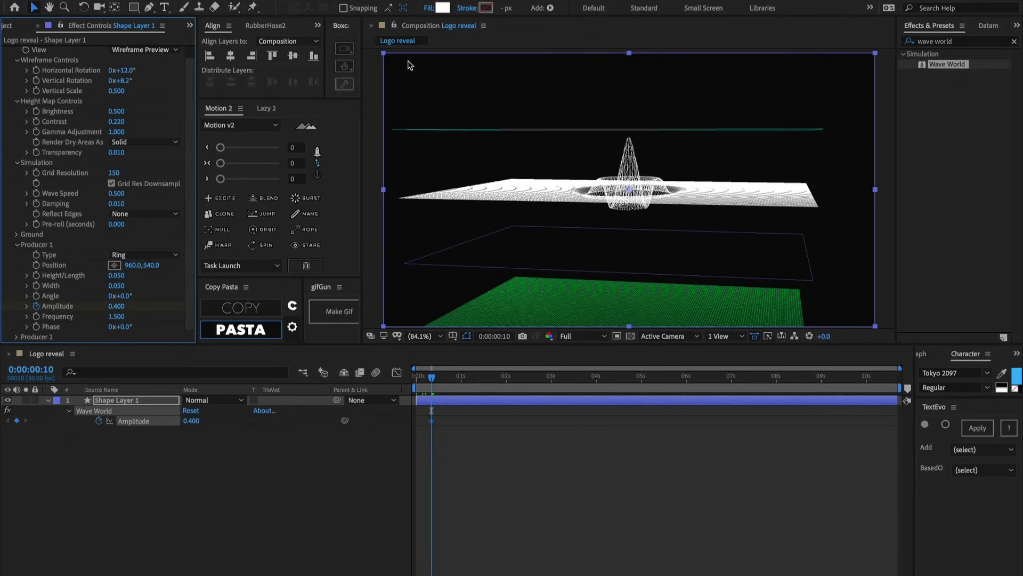
pyautogui.press('space')
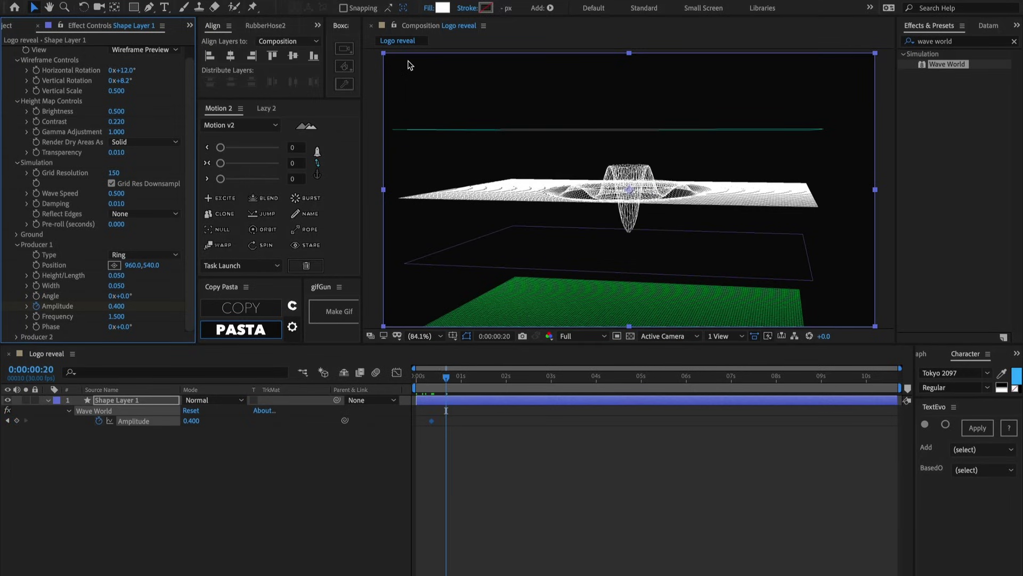
pyautogui.click(190, 421)
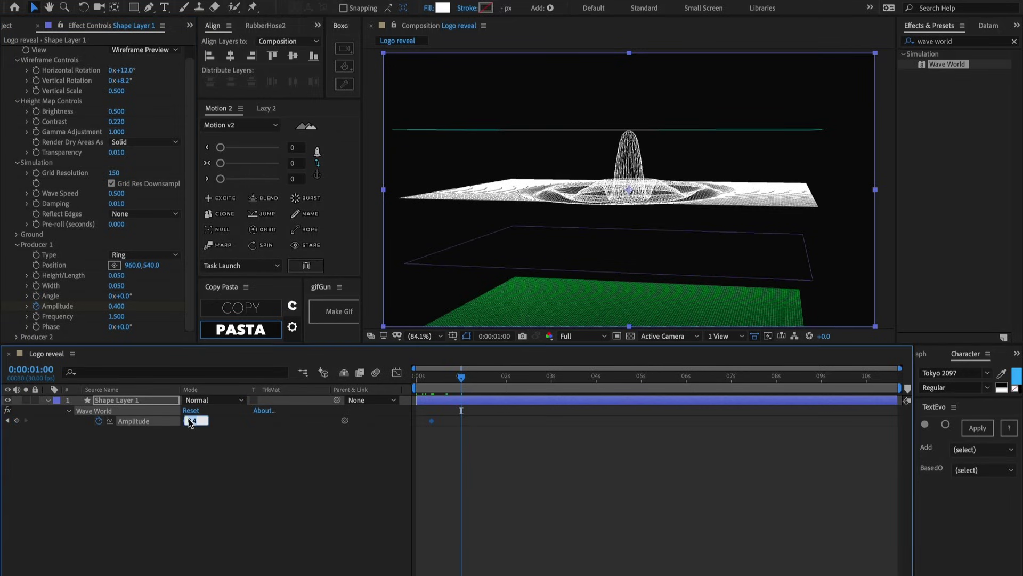
pyautogui.write('0')
pyautogui.press('Return')
# Keyframe the shape layer's Opacity from 100% at one second to 0% at two seconds
pyautogui.hotkey('shift', 't')
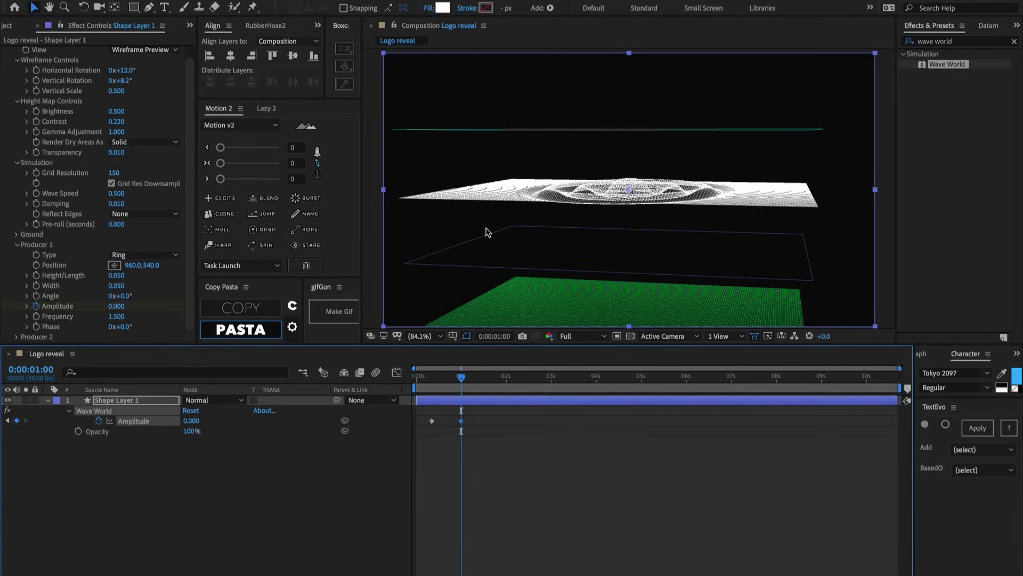
pyautogui.hotkey('alt', 'shift', 't')
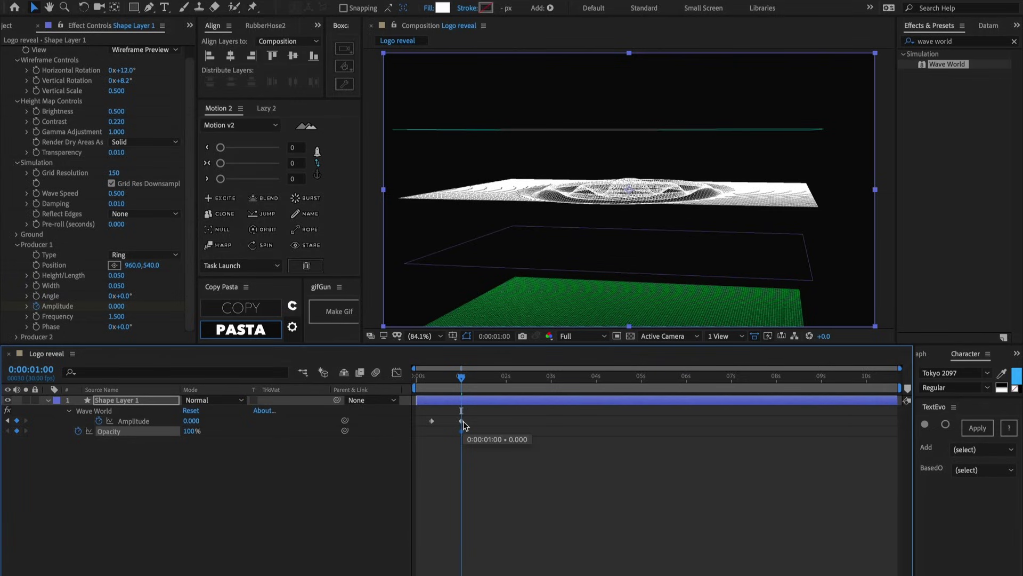
pyautogui.press('space')
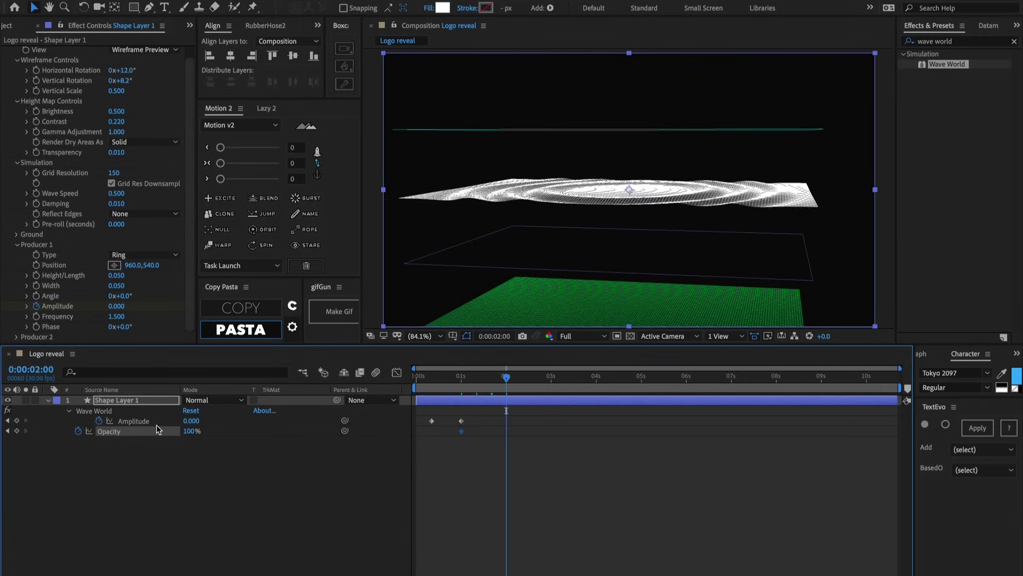
pyautogui.click(191, 431)
pyautogui.press('Return')
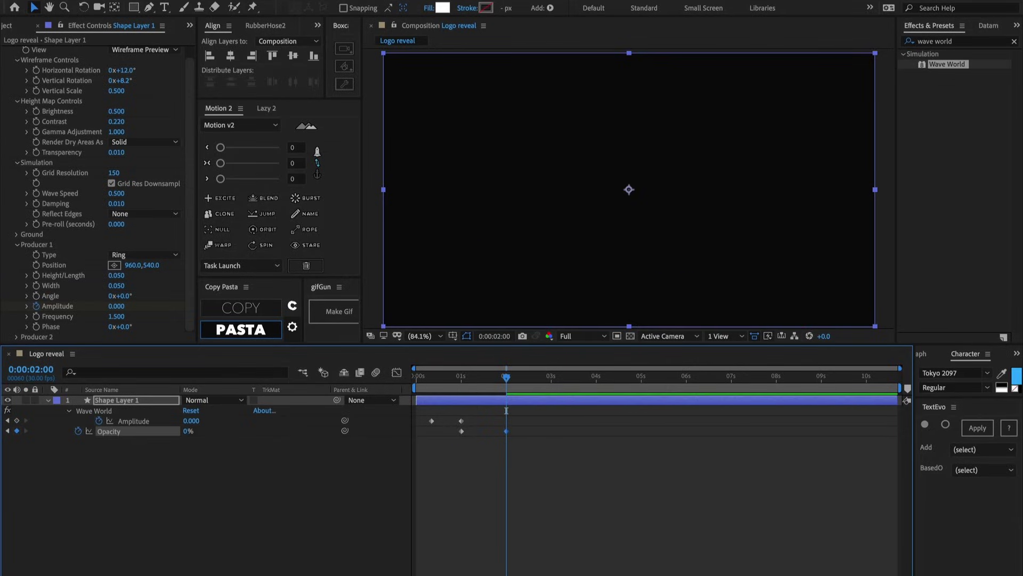
# Switch the Wave World view to Height Map and scrub through the first second to check the ripple
pyautogui.scroll(1, 173, 113)
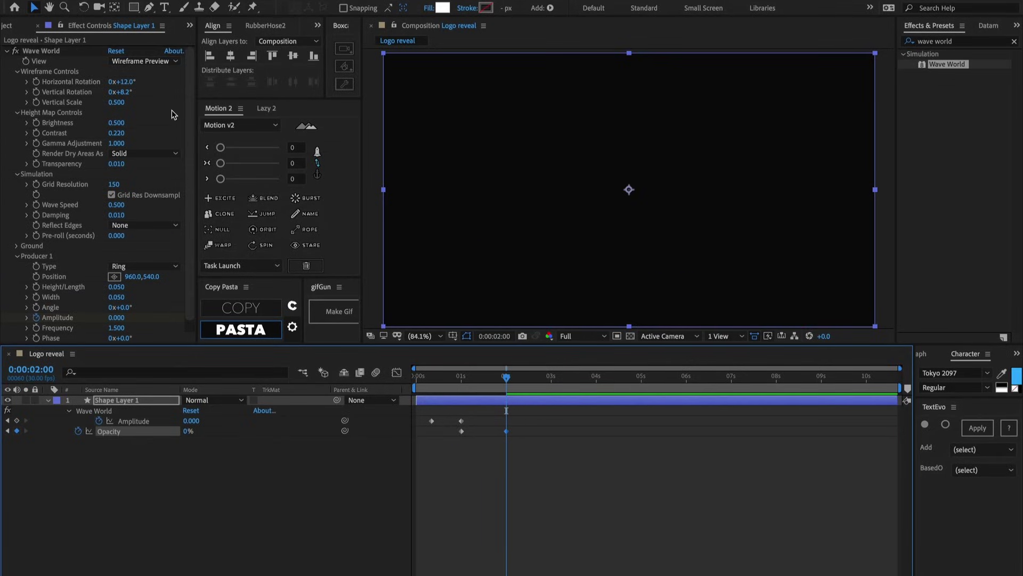
pyautogui.click(149, 62)
pyautogui.click(143, 73)
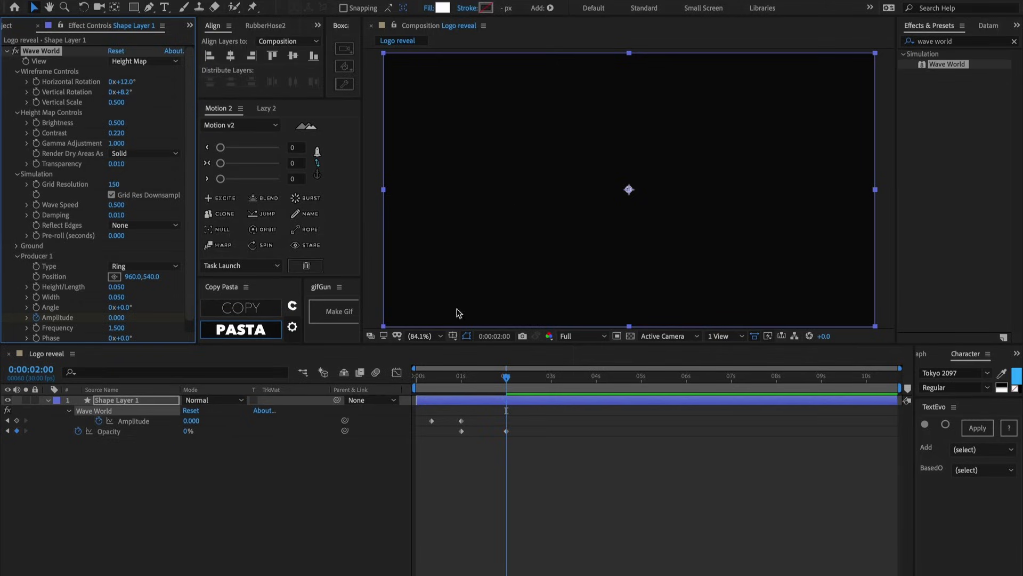
pyautogui.click(429, 377)
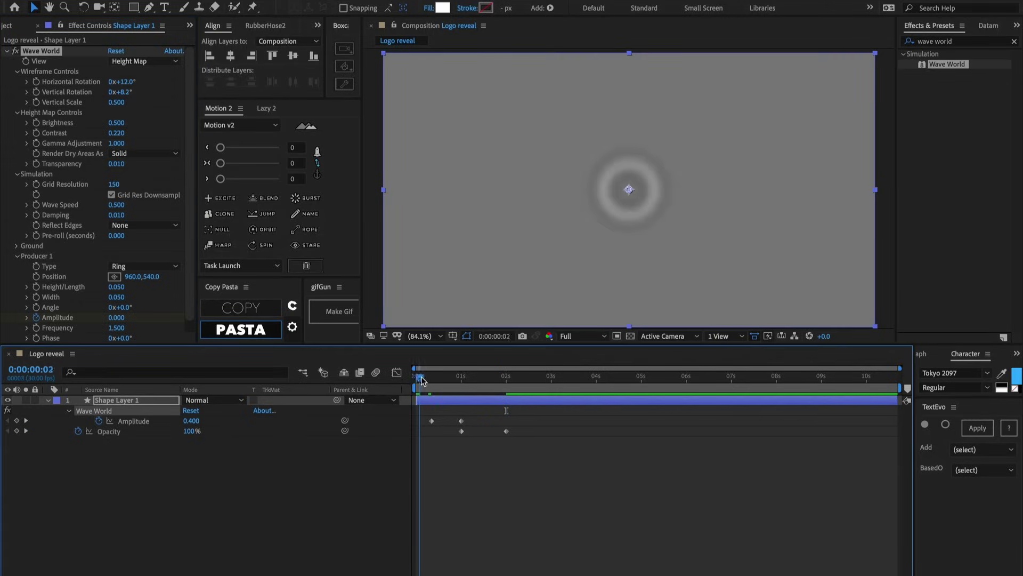
pyautogui.click(431, 377)
pyautogui.moveTo(431, 380); pyautogui.dragTo(458, 385)
# Pre-compose the Wave World shape layer into a new composition named Map, moving all attributes into it
pyautogui.click(471, 400)
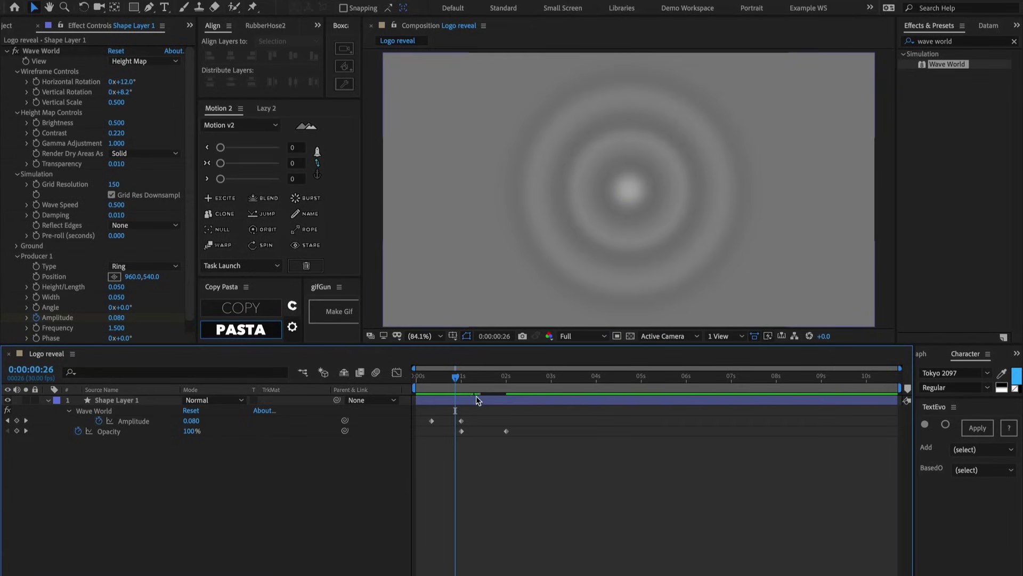
pyautogui.hotkey('ctrl', 'shift', 'c')
pyautogui.write('Map')
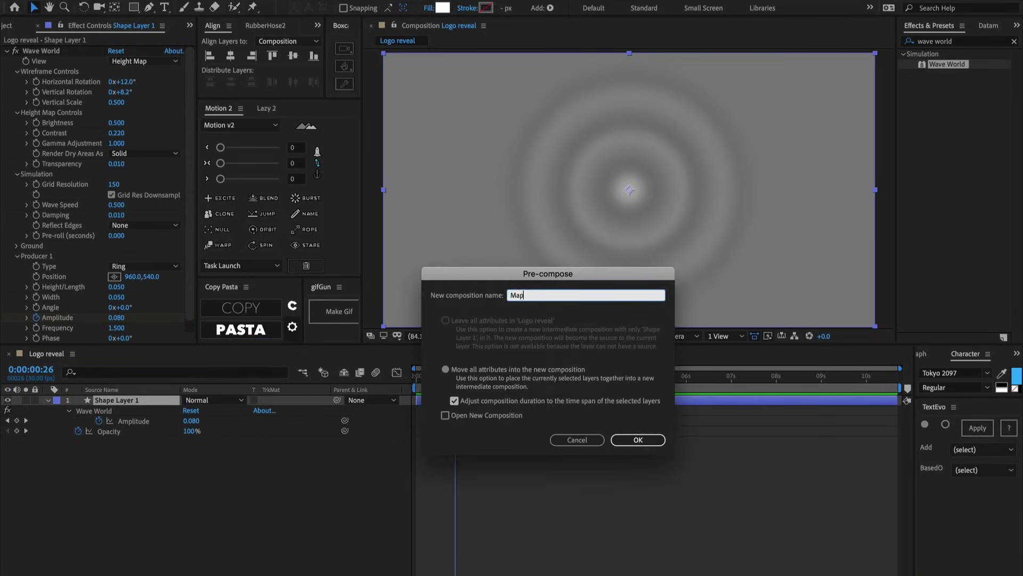
pyautogui.press('Return')
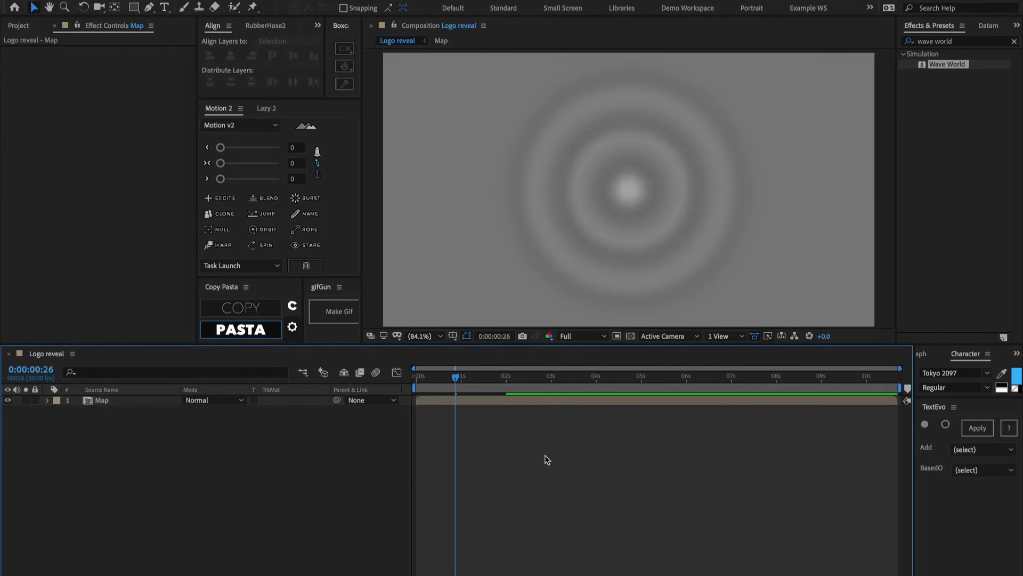
# Add a full-frame white rectangle shape layer above Map and apply the Caustics effect to it
pyautogui.doubleClick(133, 7)
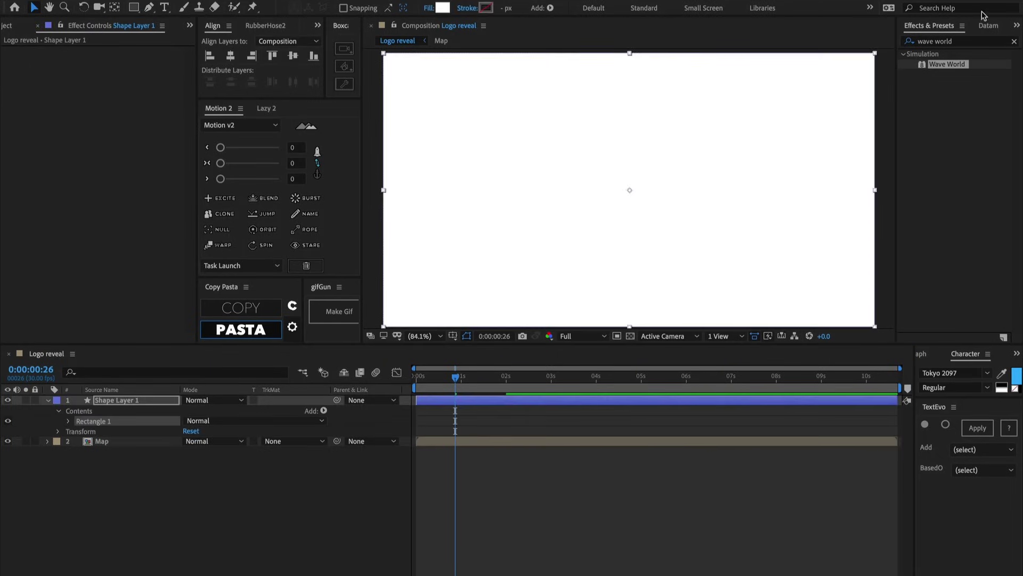
pyautogui.click(975, 38)
pyautogui.write('cau')
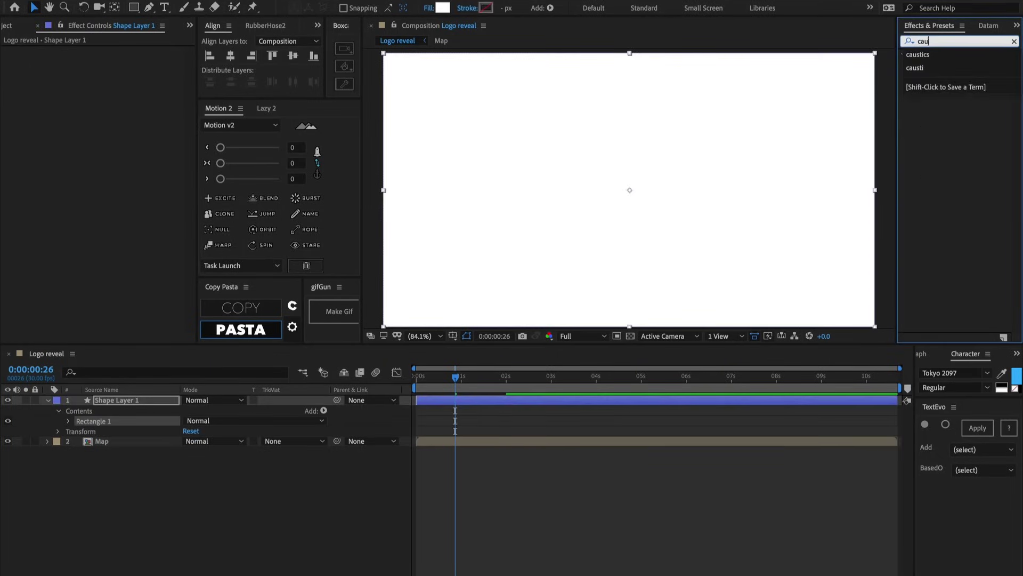
pyautogui.write('stics')
pyautogui.moveTo(941, 64); pyautogui.dragTo(475, 401)
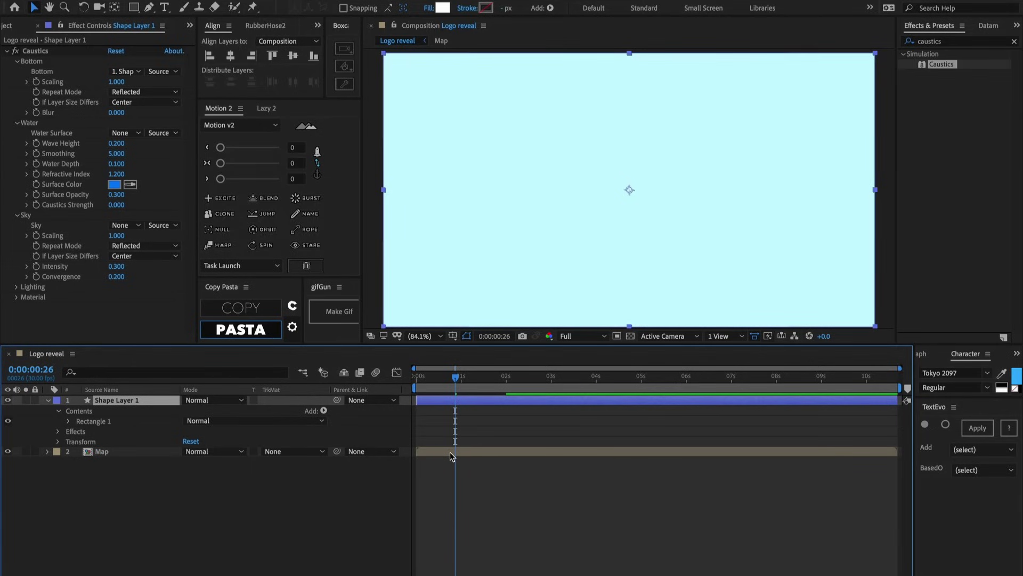
# Set the Caustics Water Surface to the Map layer and scrub around one second to check the ripples
pyautogui.moveTo(459, 378); pyautogui.dragTo(455, 378)
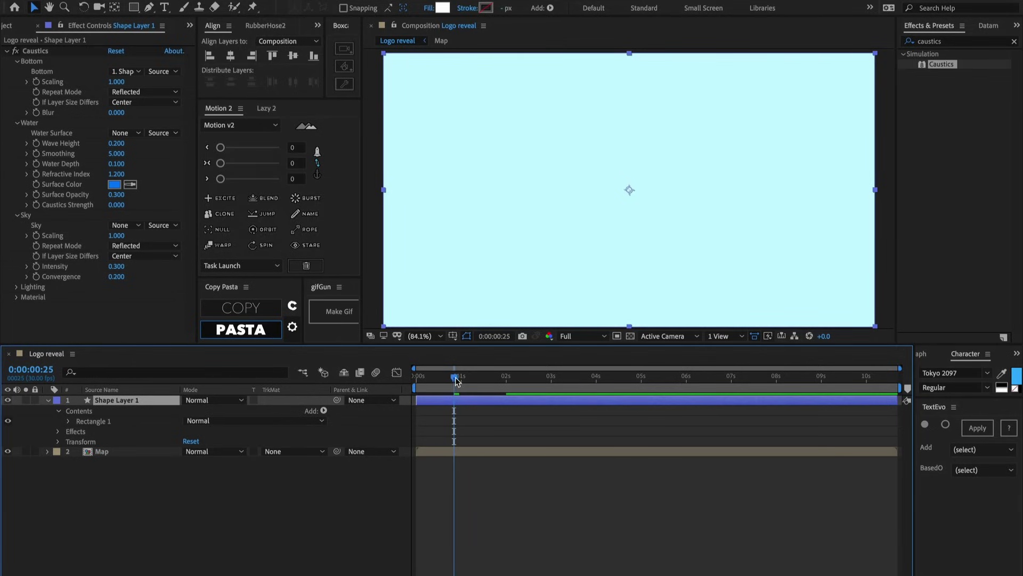
pyautogui.click(136, 134)
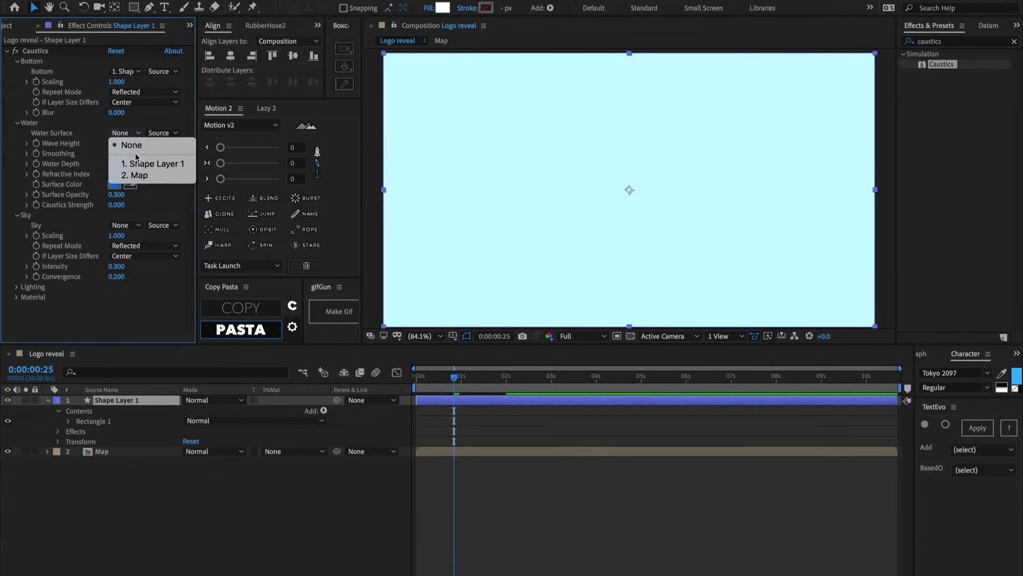
pyautogui.click(137, 176)
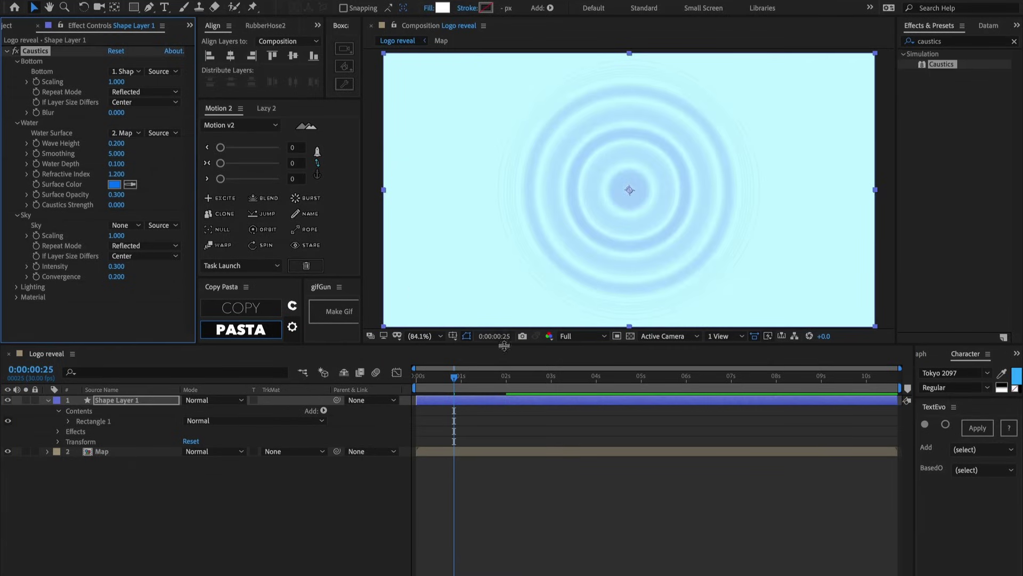
pyautogui.moveTo(456, 377)
pyautogui.mouseDown()
pyautogui.moveTo(445, 379)
pyautogui.moveTo(466, 376)
pyautogui.mouseUp()
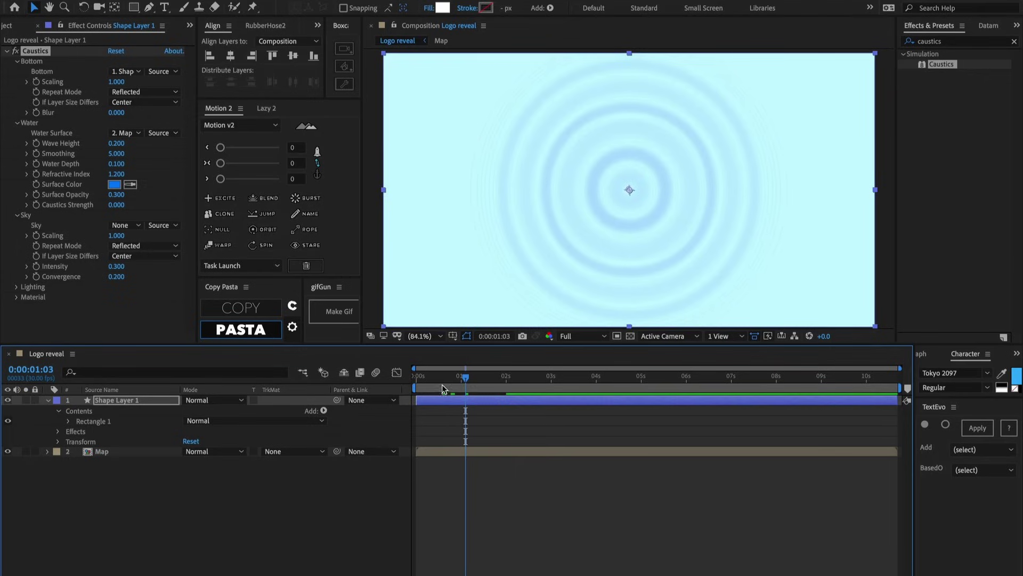
pyautogui.moveTo(445, 377)
pyautogui.mouseDown()
pyautogui.moveTo(468, 376)
pyautogui.moveTo(458, 376)
pyautogui.mouseUp()
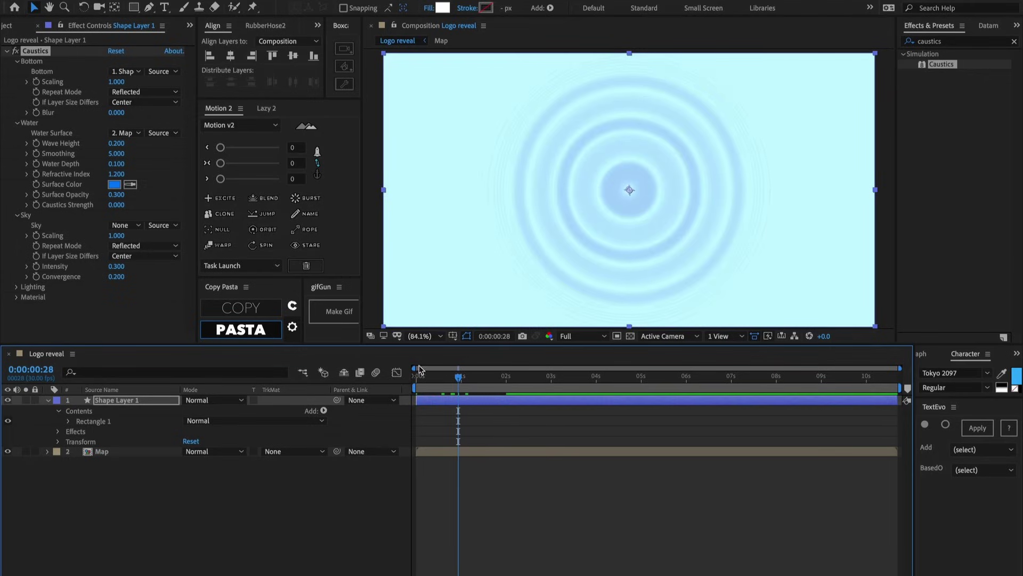
# Set the Caustics water Smoothing to 9.300 and Surface Opacity to 0
pyautogui.moveTo(115, 148); pyautogui.dragTo(139, 158)
pyautogui.hotkey('ctrl', 'z')
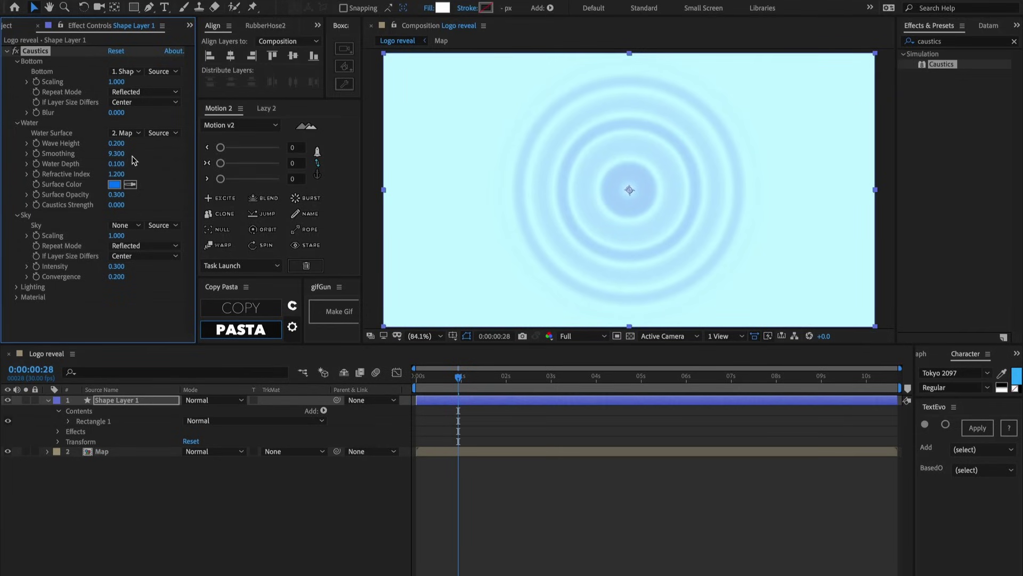
pyautogui.click(116, 195)
pyautogui.press('Return')
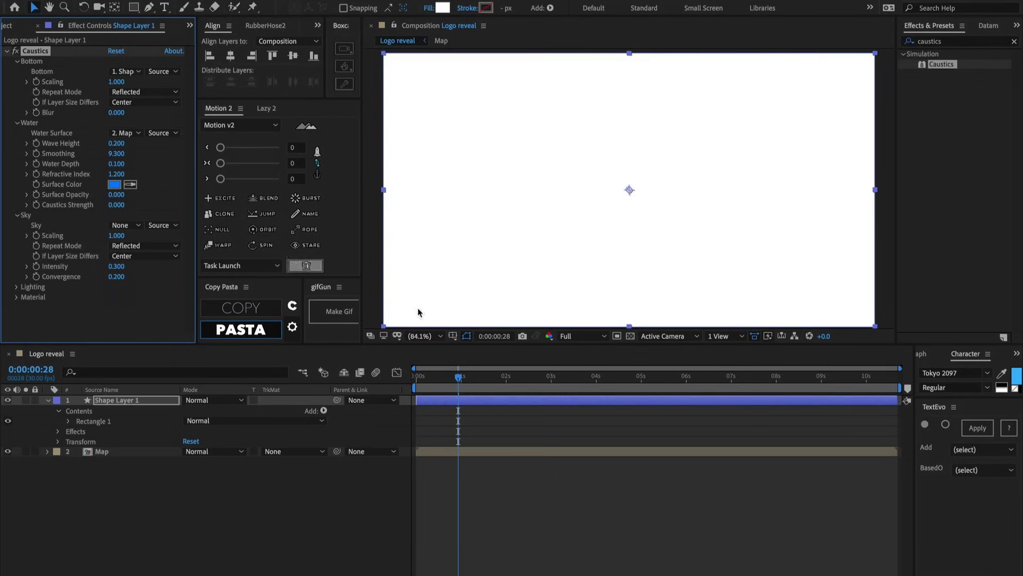
# Add a second full-frame rectangle shape layer on top and give it a bright cyan fill
pyautogui.click(473, 471)
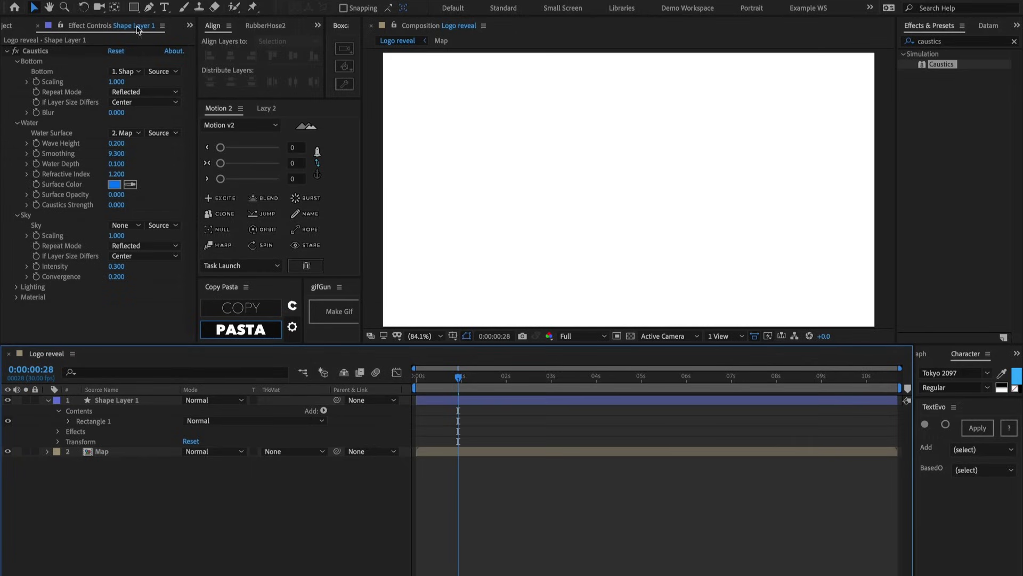
pyautogui.doubleClick(134, 7)
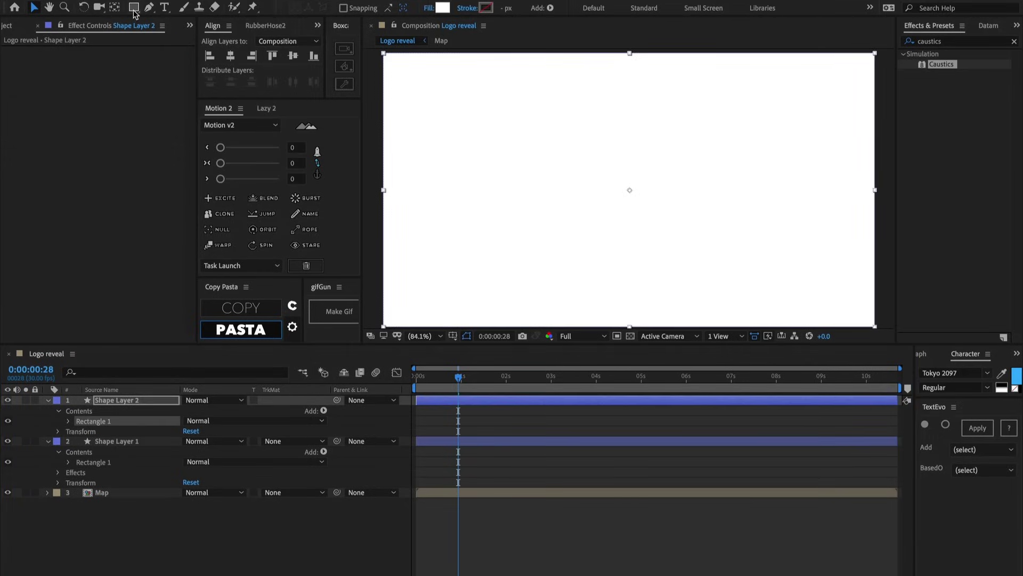
pyautogui.click(442, 7)
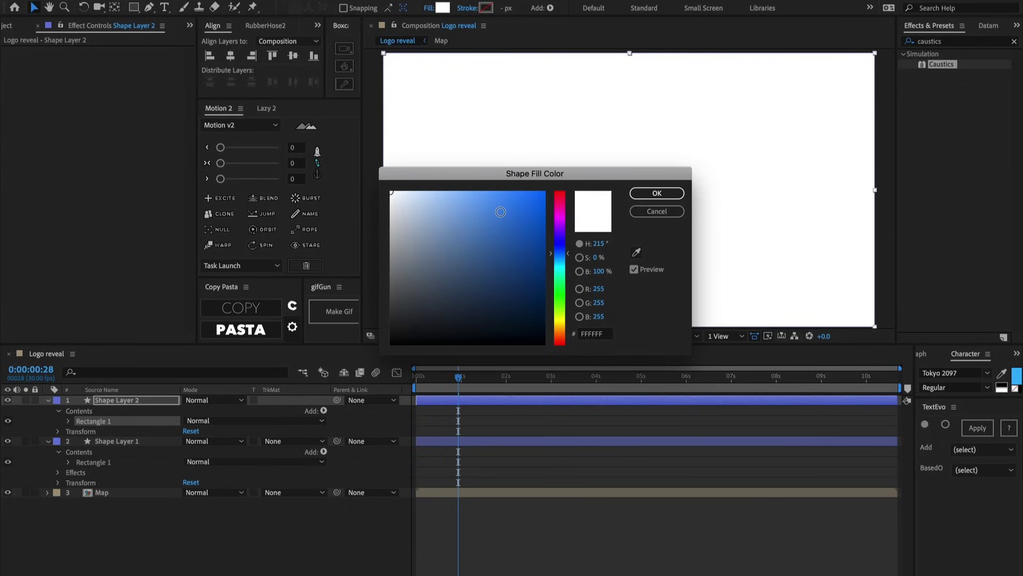
pyautogui.moveTo(501, 211); pyautogui.dragTo(544, 195)
pyautogui.click(561, 259)
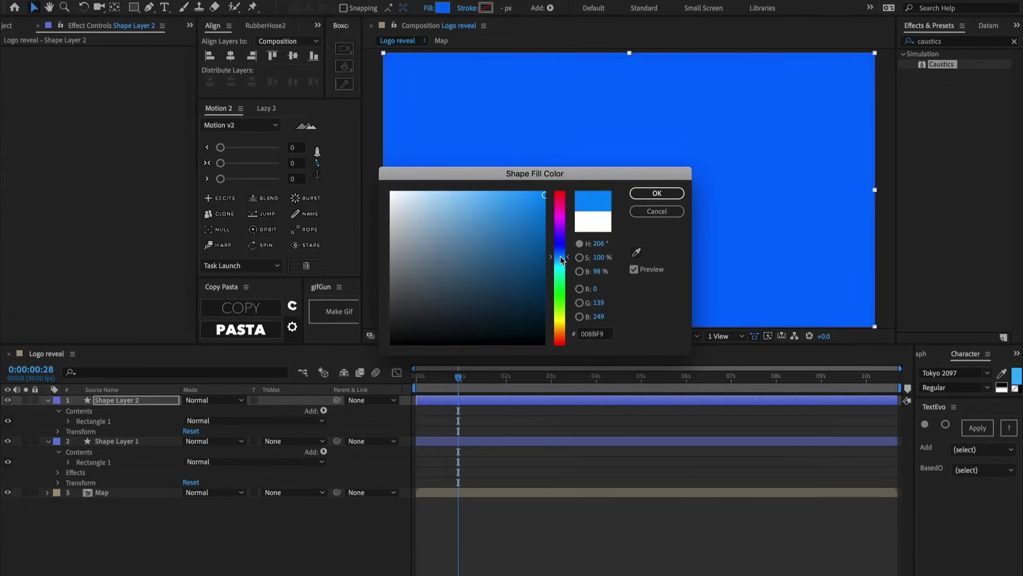
pyautogui.moveTo(561, 259); pyautogui.dragTo(561, 267)
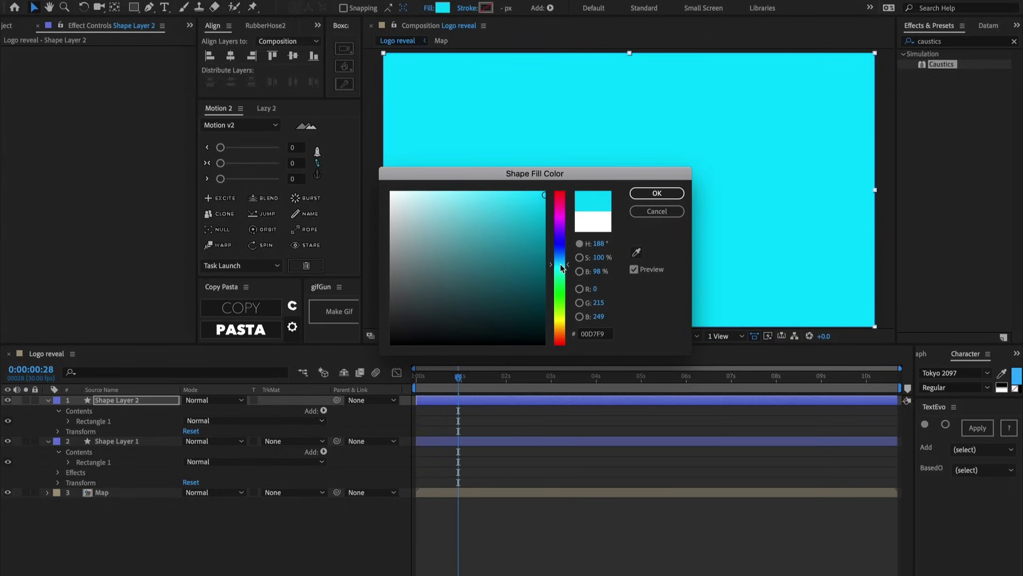
pyautogui.click(544, 193)
pyautogui.click(646, 194)
pyautogui.click(499, 424)
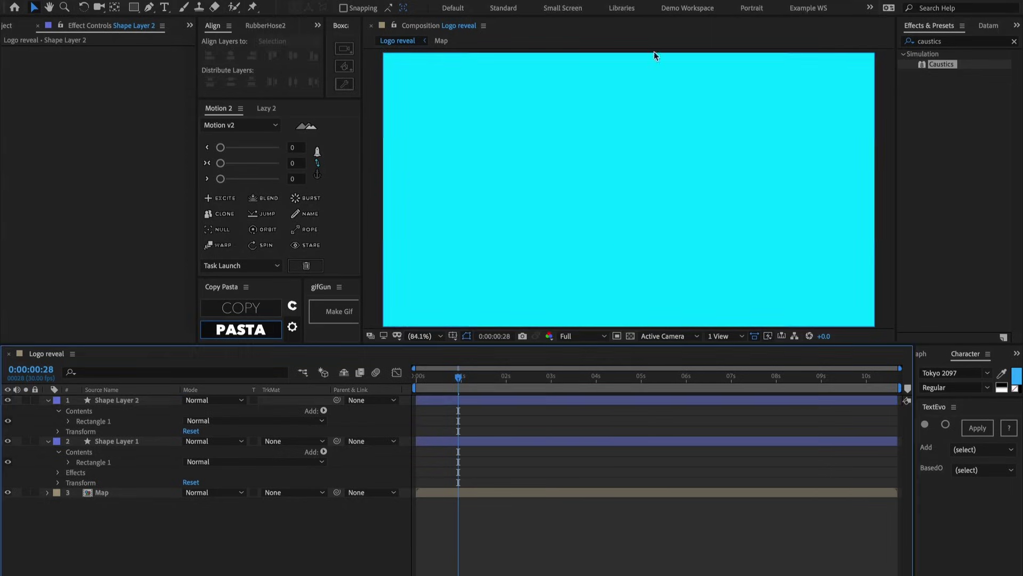
# Copy the After Effects logo image from Chrome into the Logo reveal composition and scale it down around its centre
pyautogui.press('super+Tab')
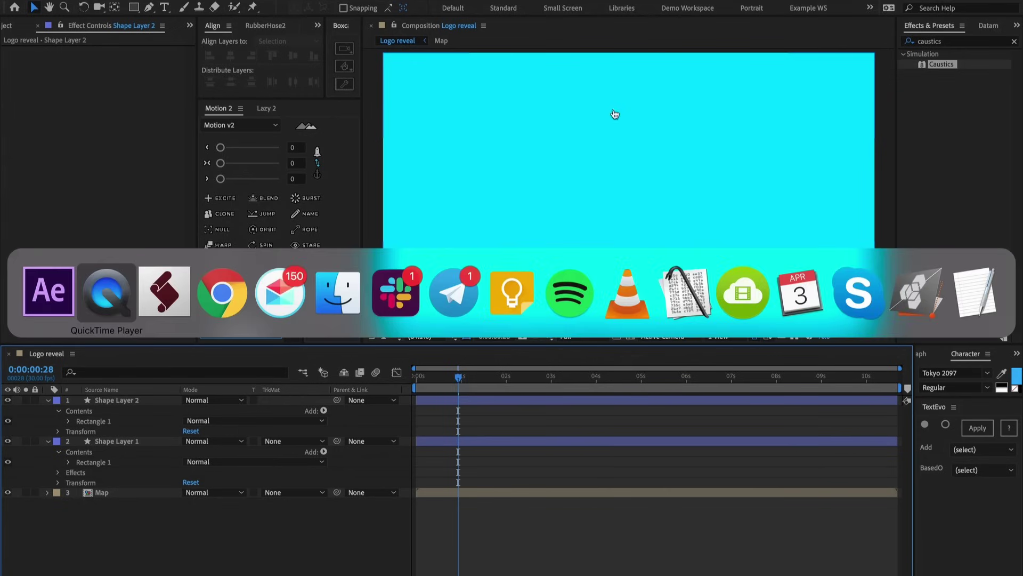
pyautogui.click(220, 285)
pyautogui.rightClick(375, 350)
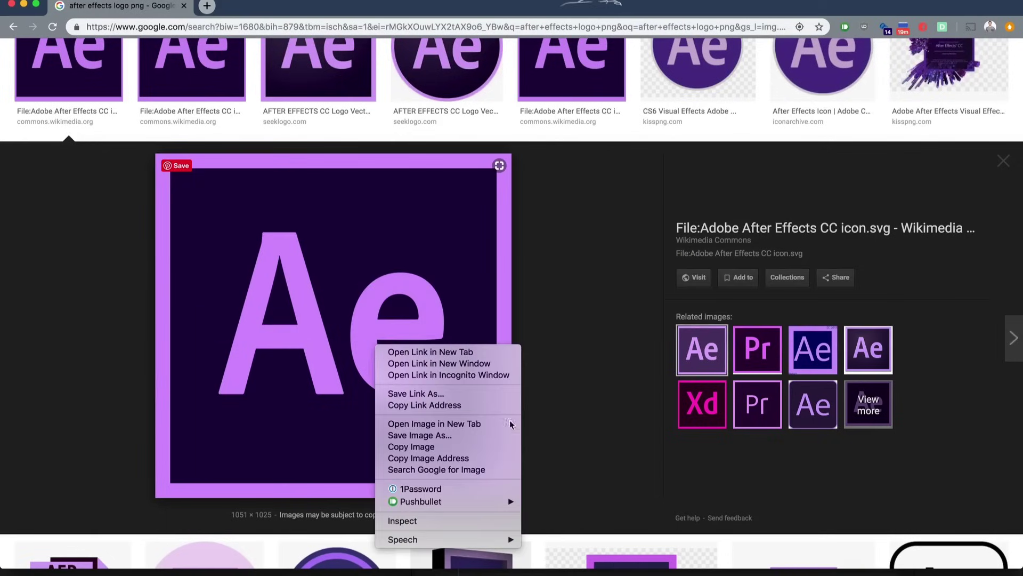
pyautogui.click(480, 447)
pyautogui.press('super+Tab')
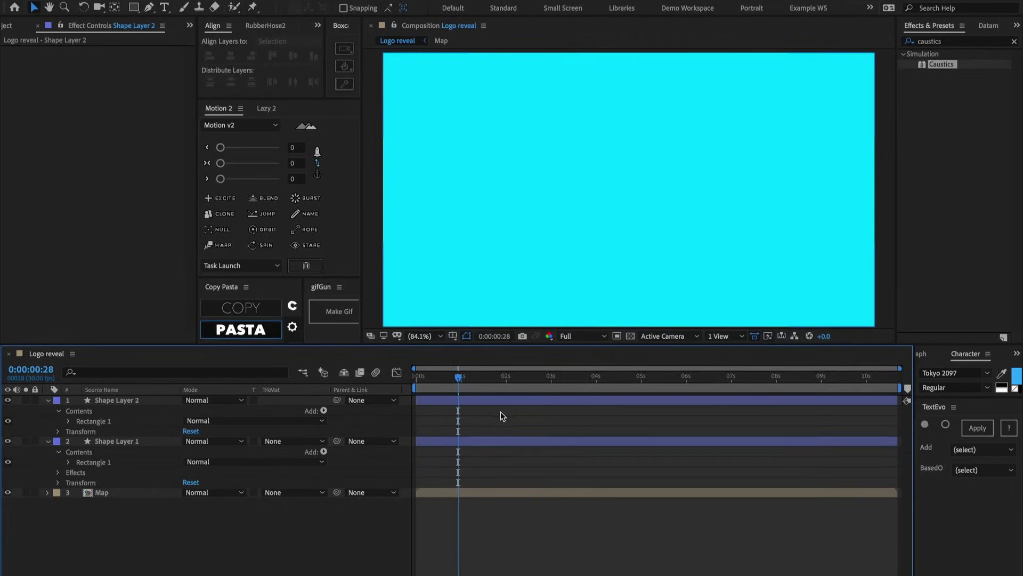
pyautogui.click(244, 330)
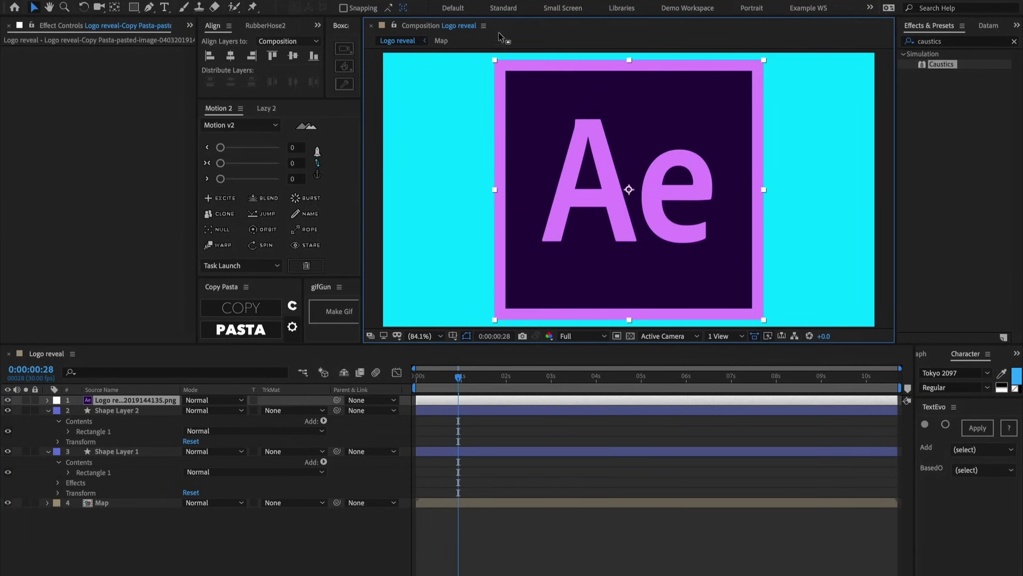
pyautogui.moveTo(494, 62); pyautogui.dragTo(539, 81)
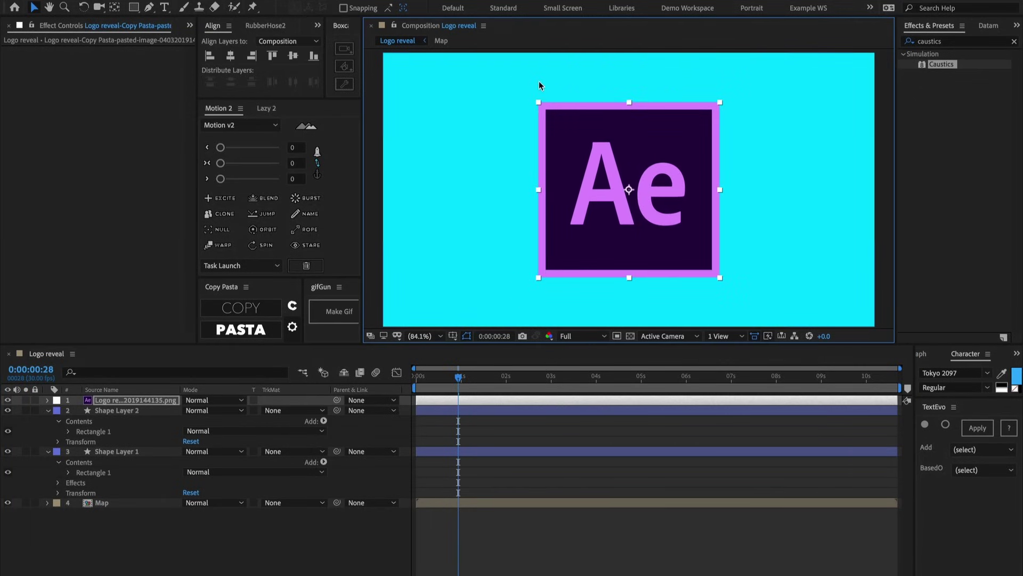
# Pre-compose the logo and the cyan Shape Layer 2 as Water and place it below Shape Layer 1
pyautogui.click(118, 411)
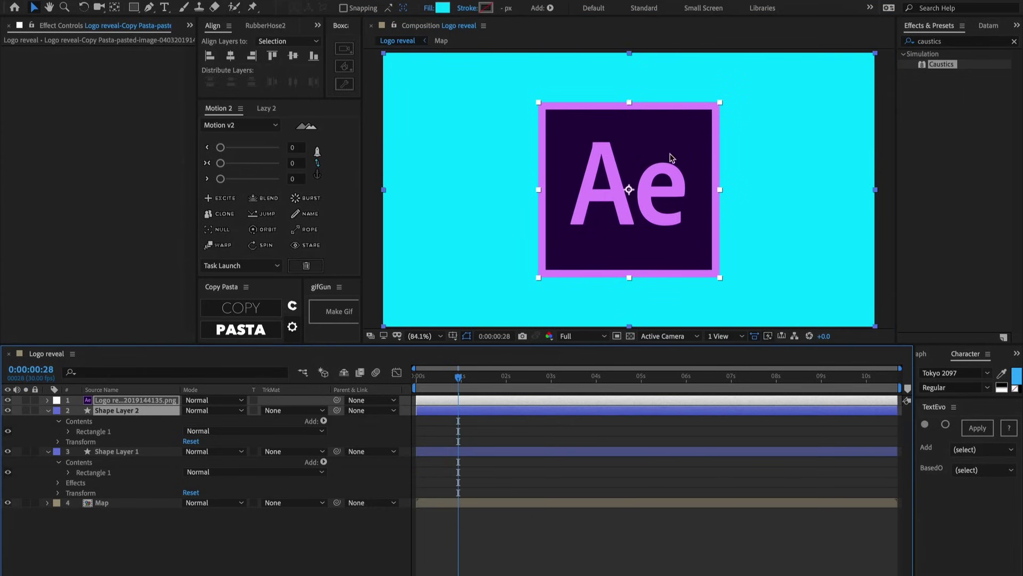
pyautogui.hotkey('ctrl', 'shift', 'c')
pyautogui.write('Water')
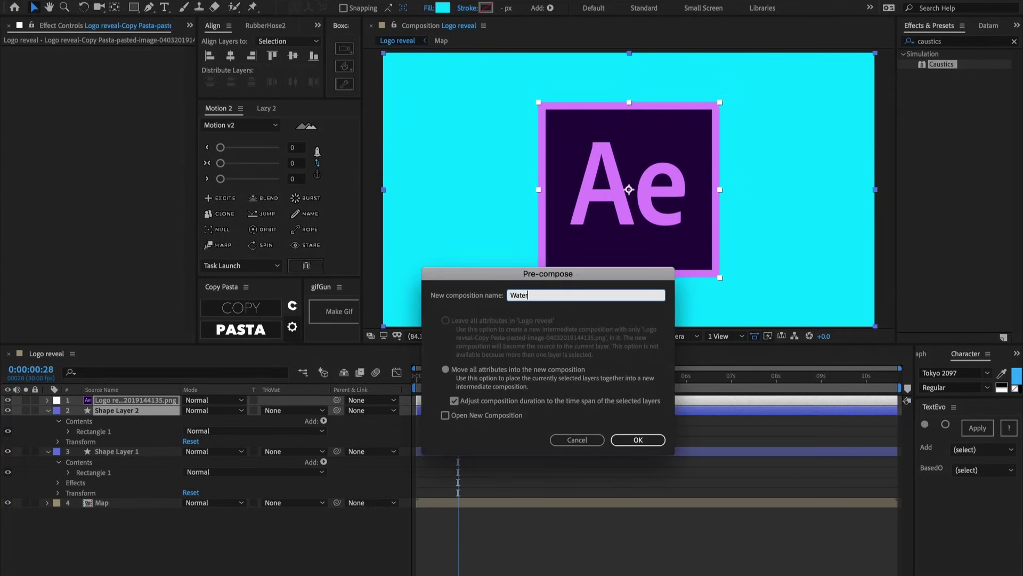
pyautogui.press('Return')
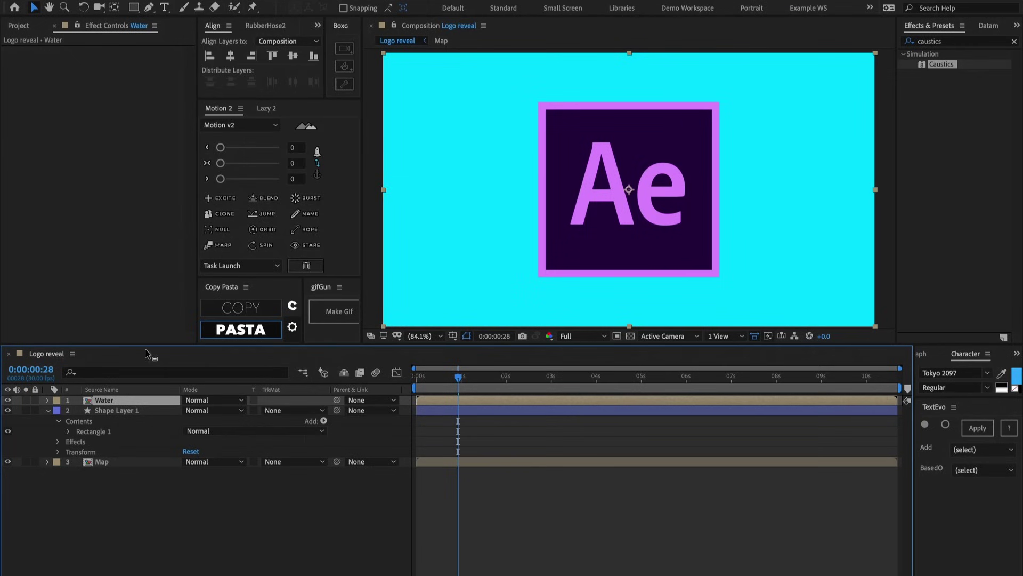
pyautogui.hotkey('ctrl', '[')
# Set the Bottom source of Shape Layer 1's Caustics effect to the Water layer
pyautogui.click(114, 400)
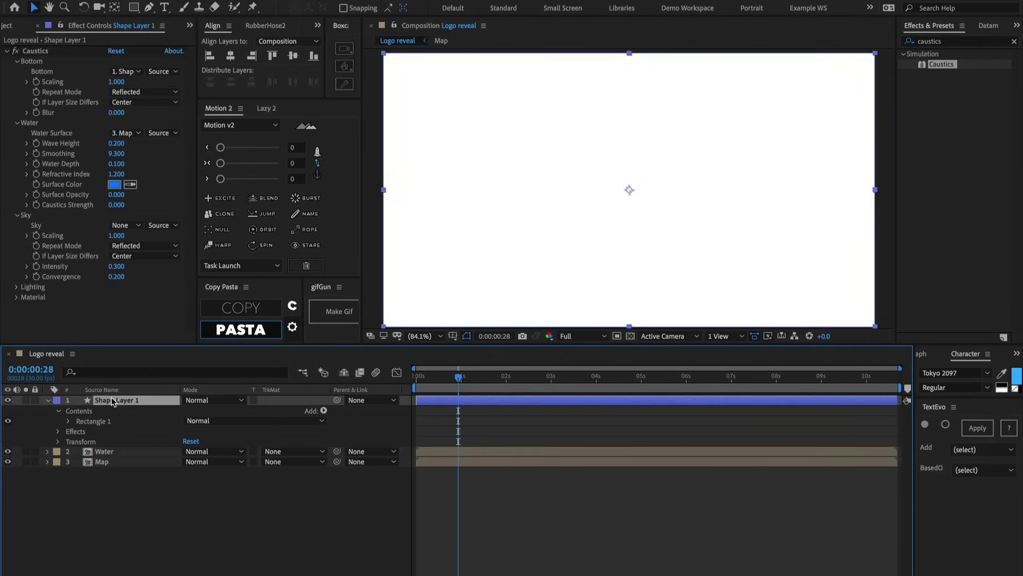
pyautogui.click(127, 72)
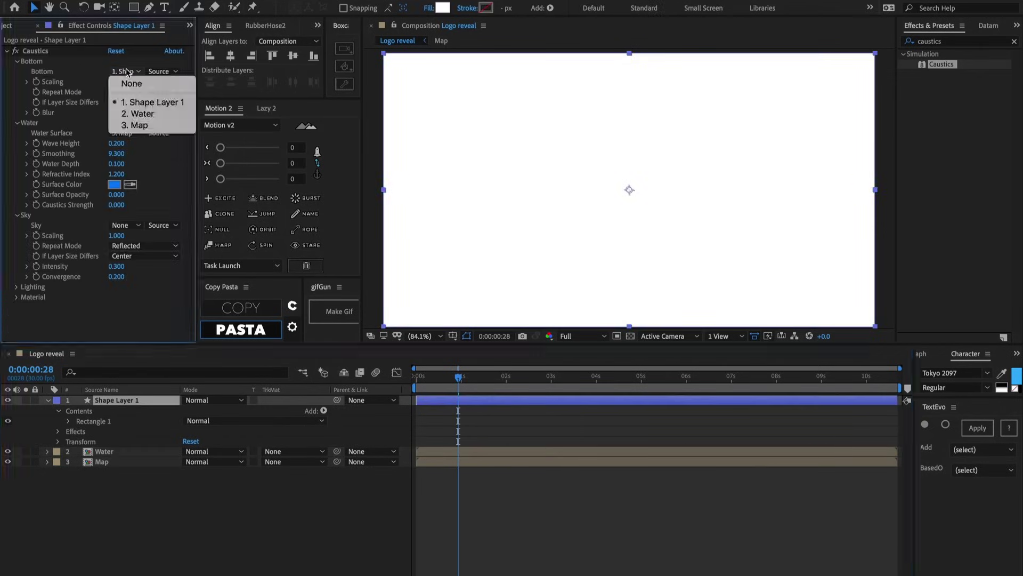
pyautogui.click(138, 113)
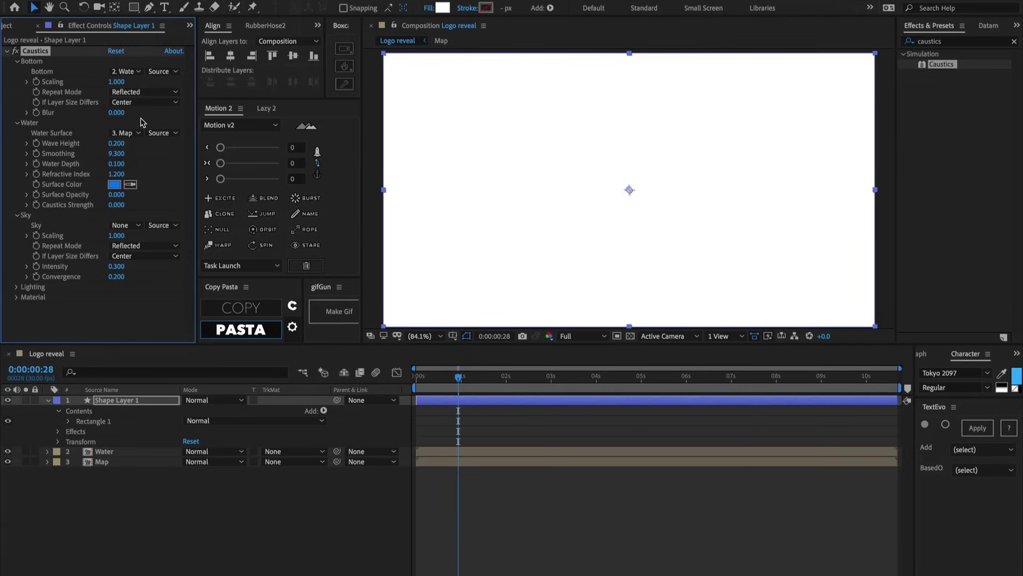
# Preview the Logo reveal composition from the start and scrub to frame 19 to check the logo distortion
pyautogui.press('Home')
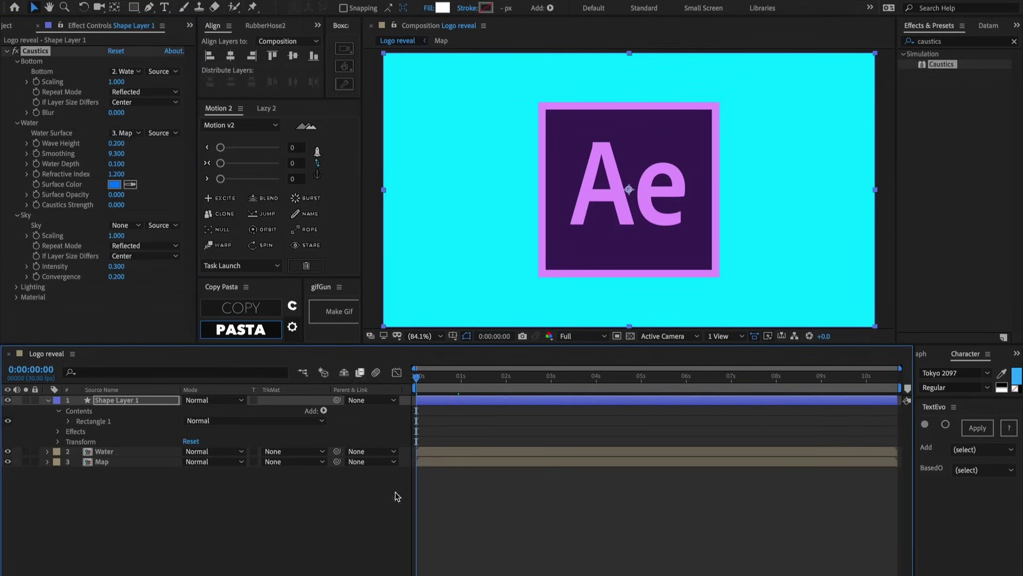
pyautogui.press('space')
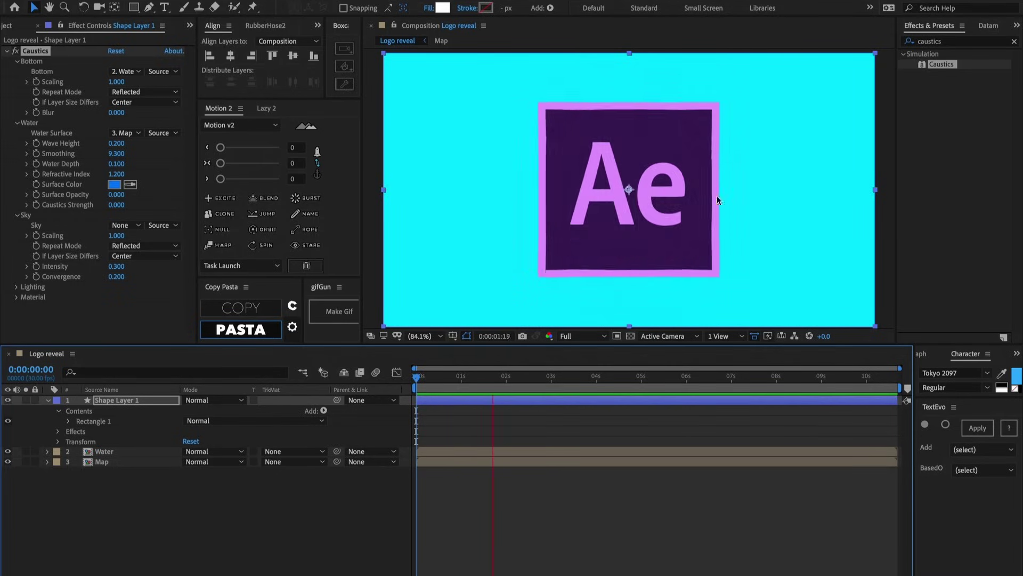
pyautogui.press('space')
pyautogui.moveTo(465, 383)
pyautogui.mouseDown()
pyautogui.moveTo(433, 384)
pyautogui.moveTo(446, 387)
pyautogui.mouseUp()
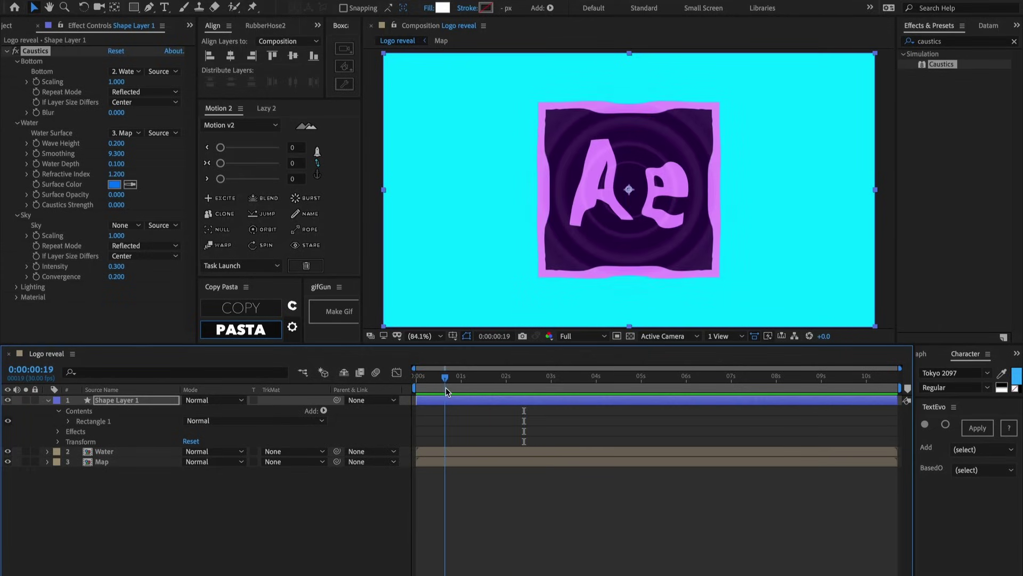
# Open the Water composition and, with the time at frame 10, draw a centred circular mask enclosing the whole logo on its image layer
pyautogui.click(450, 439)
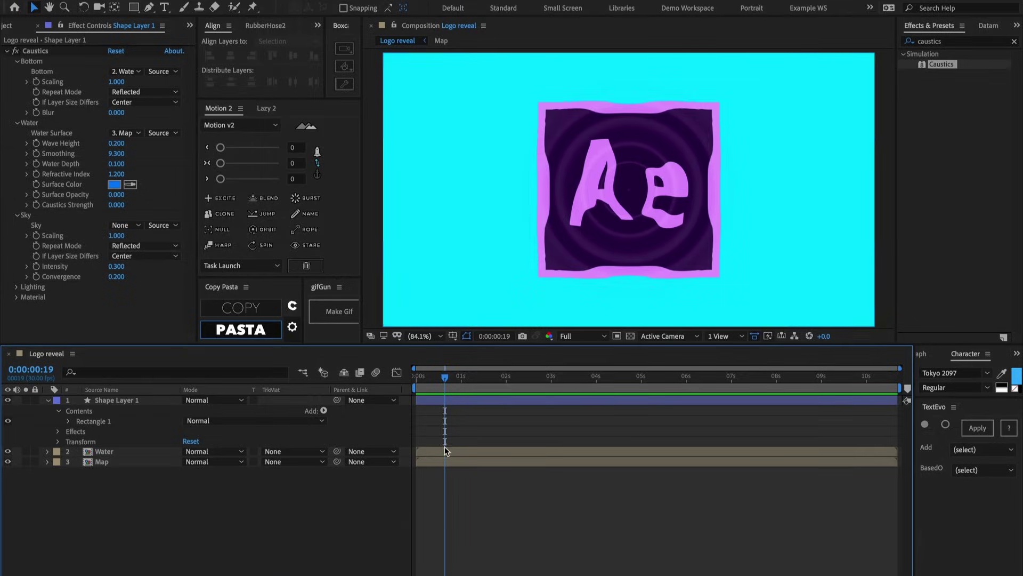
pyautogui.doubleClick(444, 449)
pyautogui.press('Home')
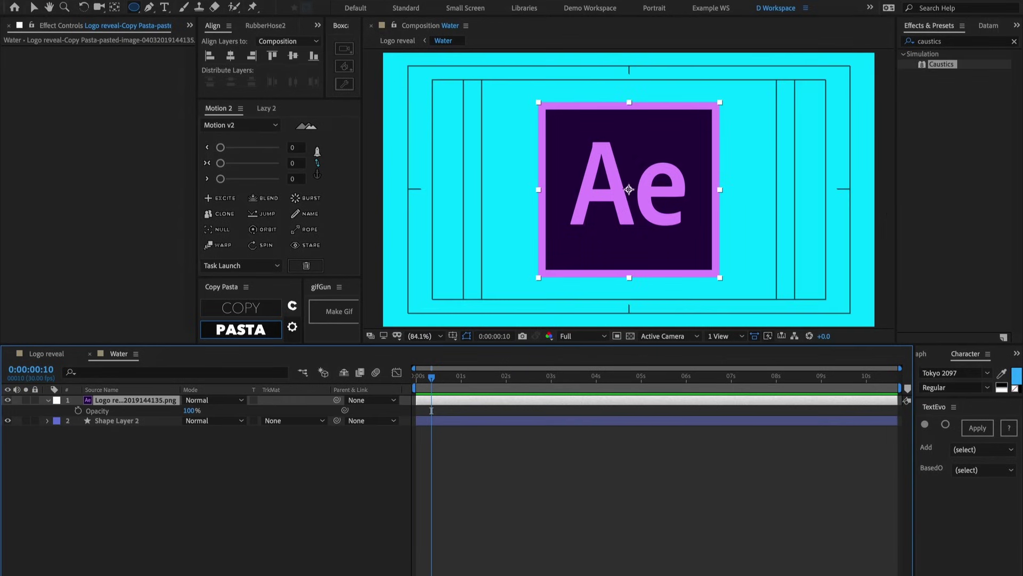
pyautogui.click(629, 189)
pyautogui.moveTo(638, 201); pyautogui.dragTo(756, 297)
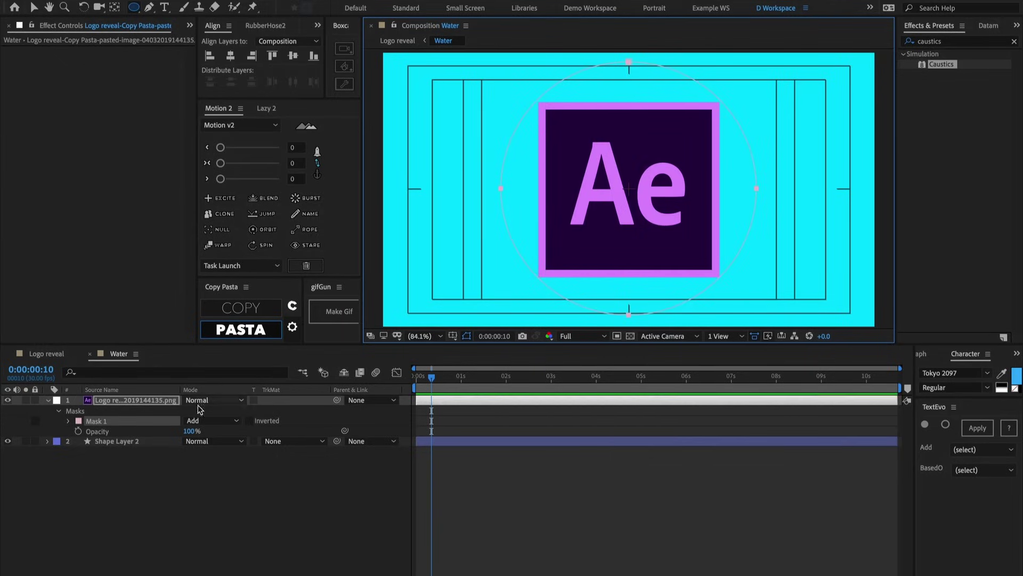
# Enable keyframing for Mask 1's Mask Expansion at frame 10 and set its Mask Feather to 100 pixels
pyautogui.click(70, 421)
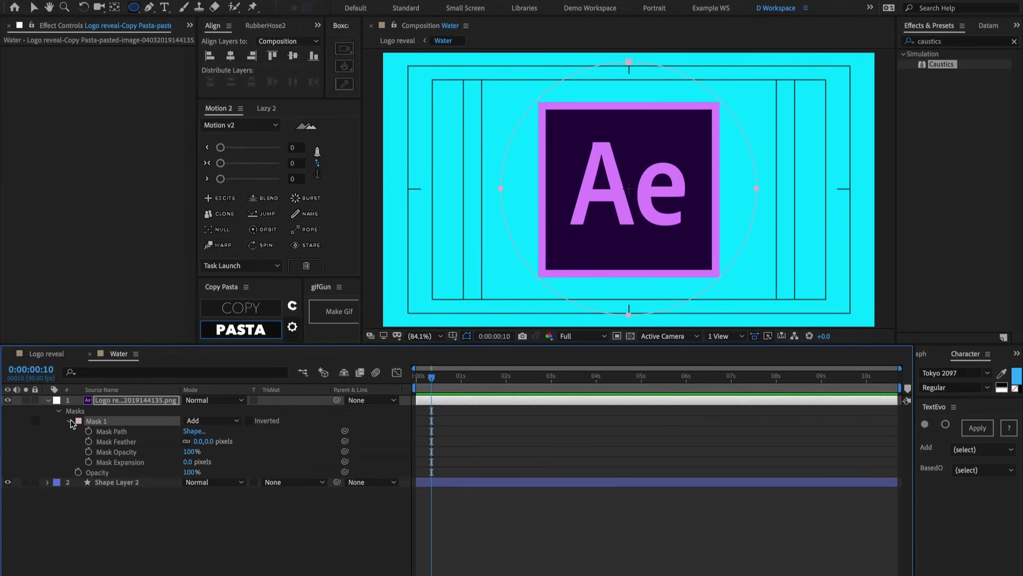
pyautogui.click(89, 462)
pyautogui.moveTo(201, 443); pyautogui.dragTo(221, 445)
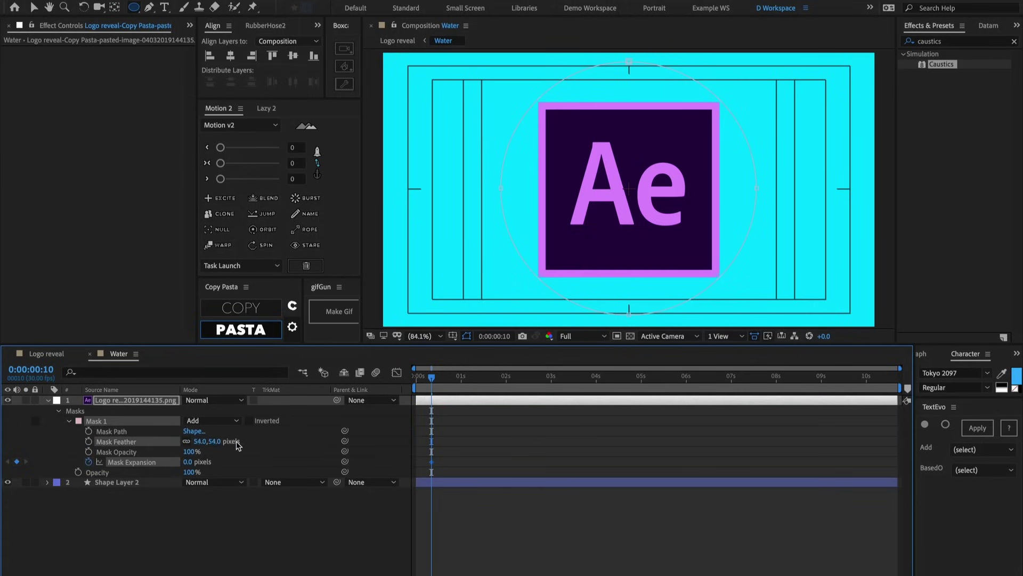
pyautogui.click(201, 441)
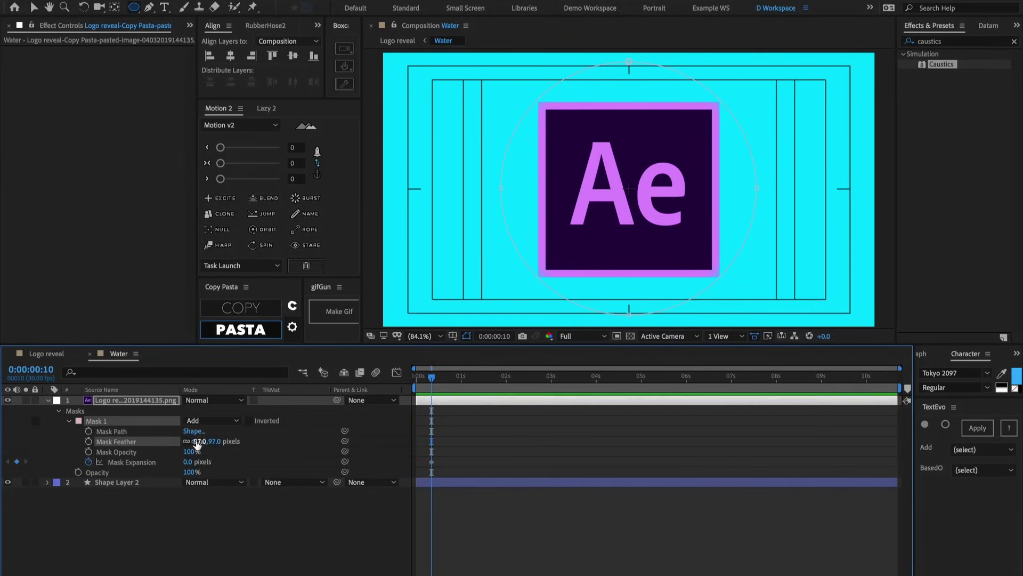
pyautogui.write('100')
pyautogui.press('Return')
# Move the logo's Mask Expansion keyframe to about 1:10 and set the expansion at frame 10 to -725 pixels
pyautogui.press('u')
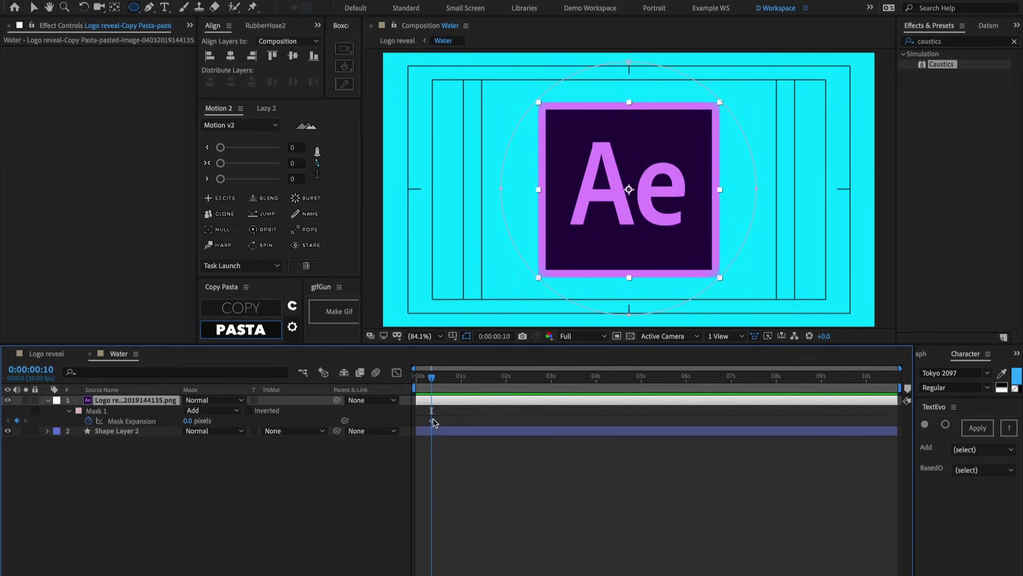
pyautogui.moveTo(417, 415); pyautogui.dragTo(462, 430)
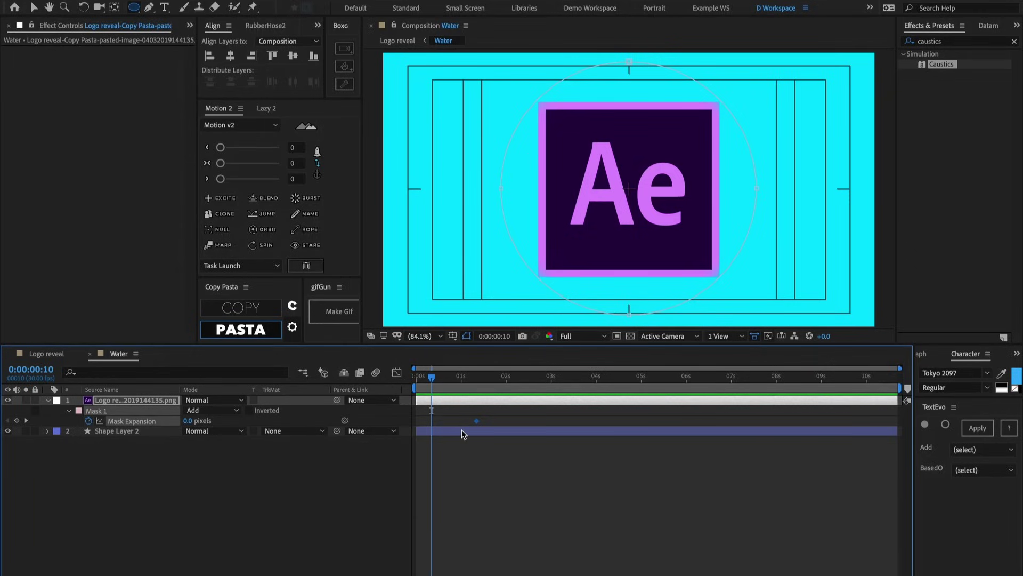
pyautogui.moveTo(188, 421); pyautogui.dragTo(71, 414)
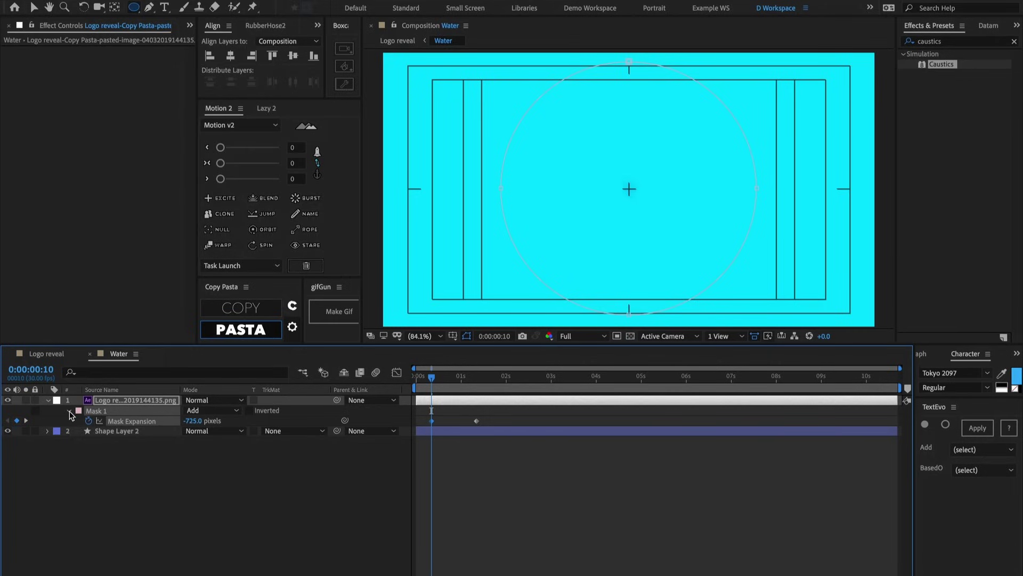
pyautogui.click(530, 450)
# Return to the Logo reveal composition, preview it from the start and scrub to 0:00:01:04 to check the masked reveal
pyautogui.press('Tab')
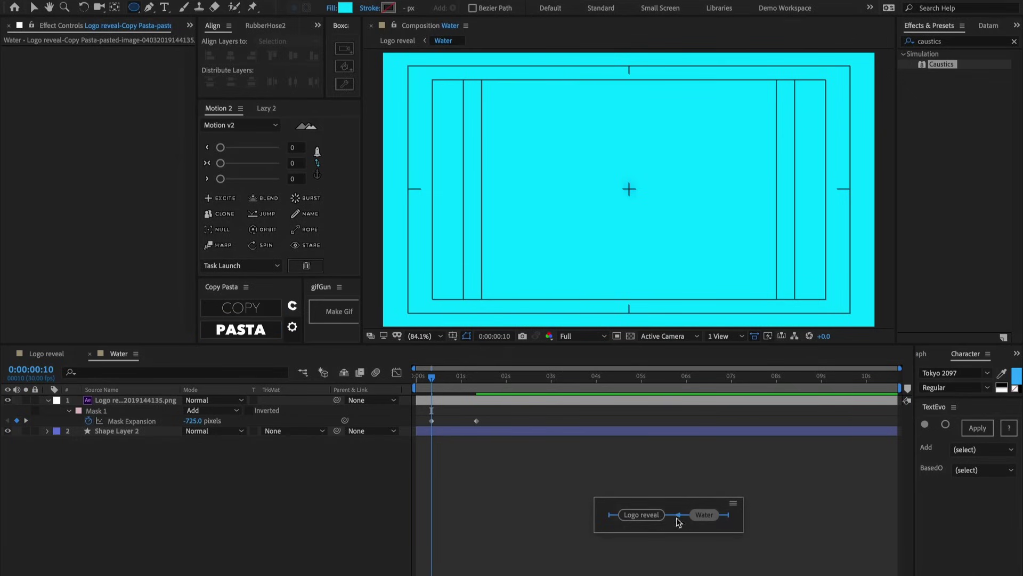
pyautogui.click(658, 513)
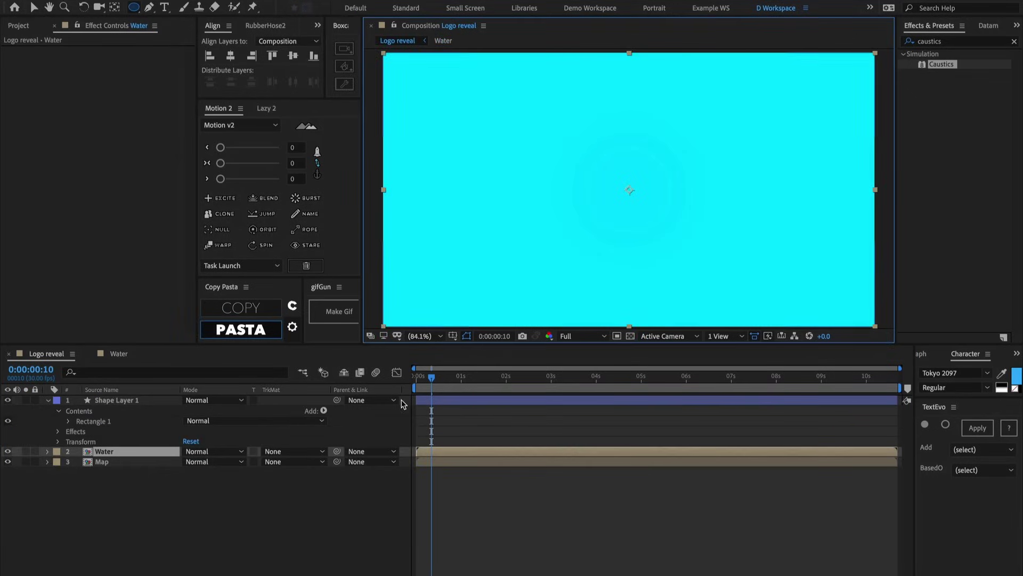
pyautogui.moveTo(432, 377); pyautogui.dragTo(416, 377)
pyautogui.press('space')
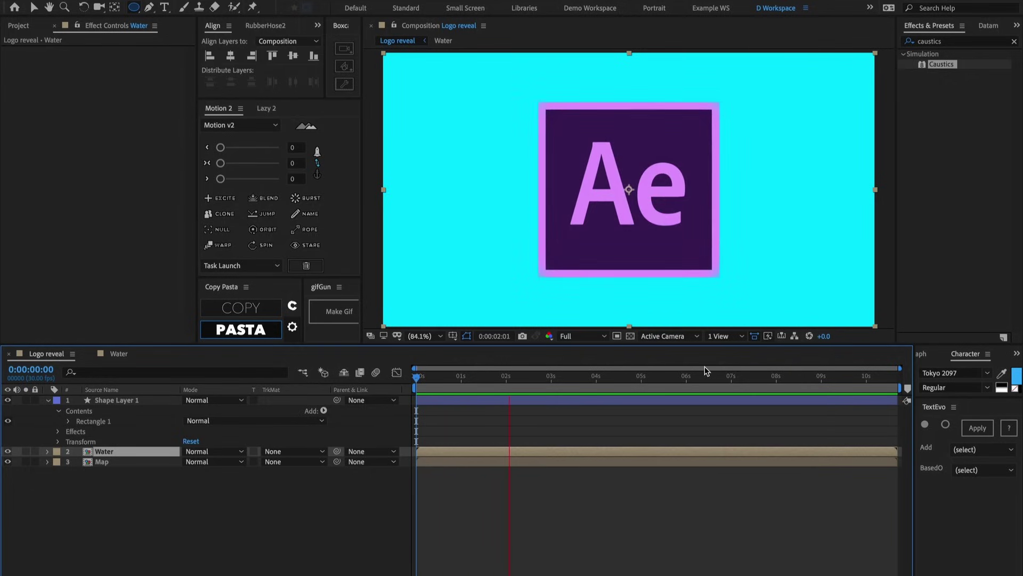
pyautogui.moveTo(514, 376); pyautogui.dragTo(467, 376)
pyautogui.click(468, 486)
# Duplicate the Map layer, place the copy above all other layers and set its blending mode to Overlay
pyautogui.click(451, 462)
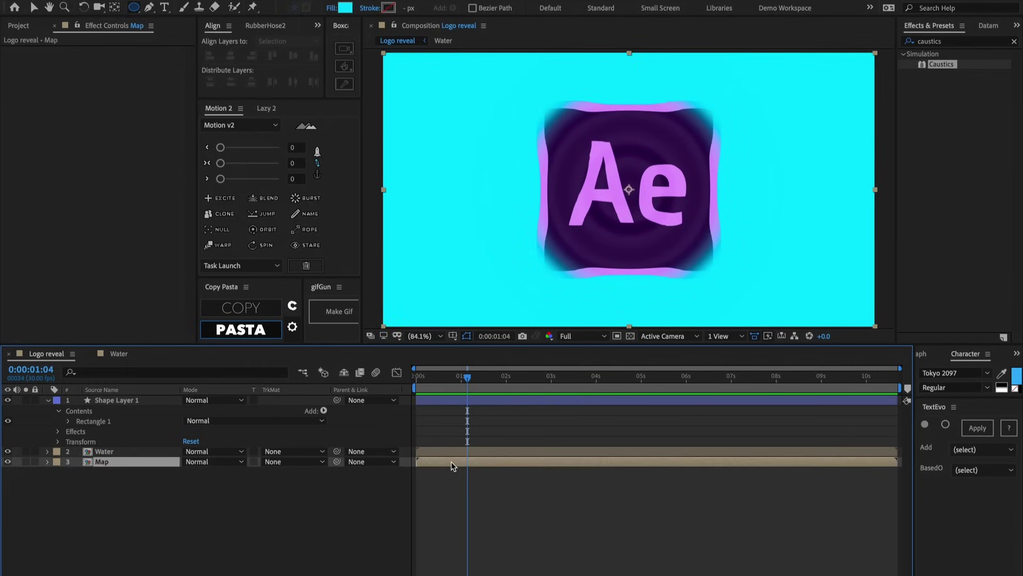
pyautogui.hotkey('ctrl', 'd')
pyautogui.hotkey('ctrl', 'shift', ']')
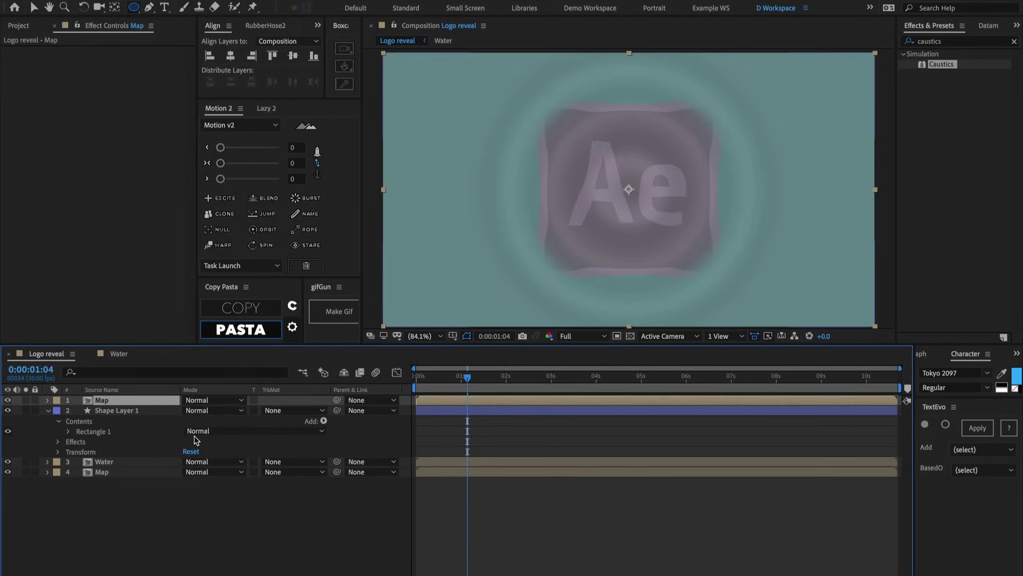
pyautogui.click(209, 400)
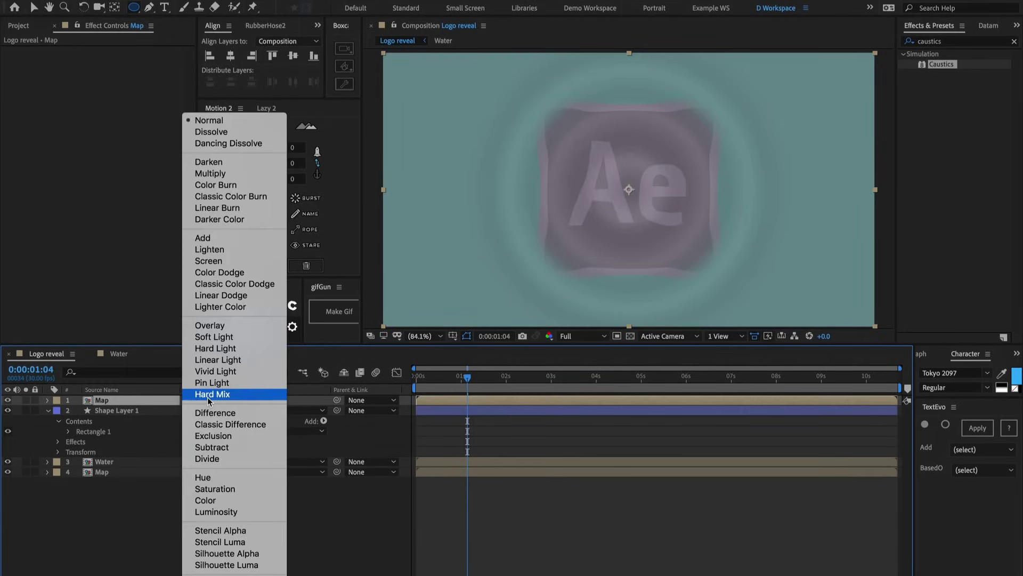
pyautogui.click(223, 326)
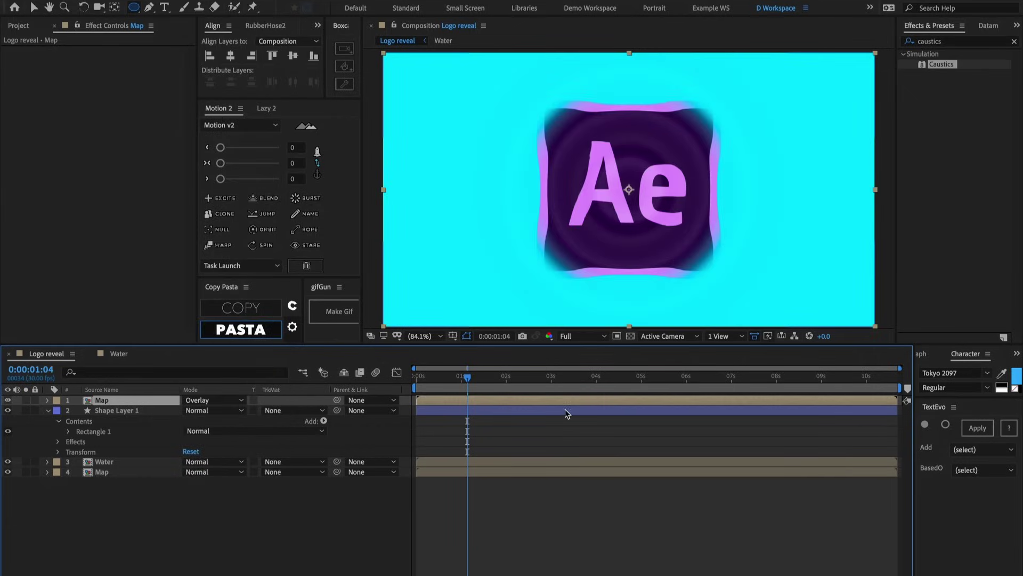
pyautogui.click(502, 426)
# Set the material's Specular Reflection in Shape Layer 1's Caustics effect to 0.210, keeping Smoothing at 9.3 and Caustics Strength at 0
pyautogui.click(462, 411)
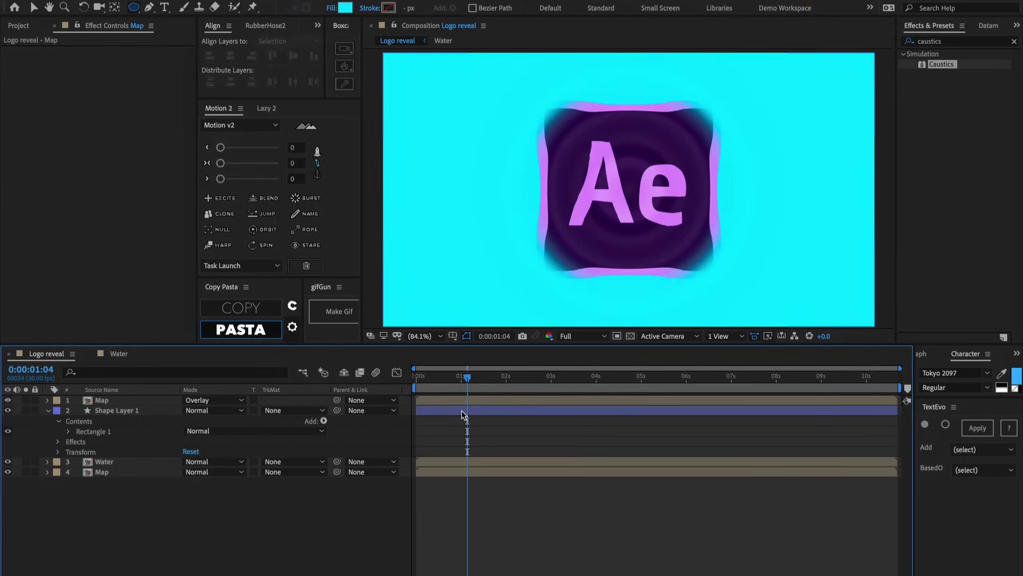
pyautogui.click(464, 409)
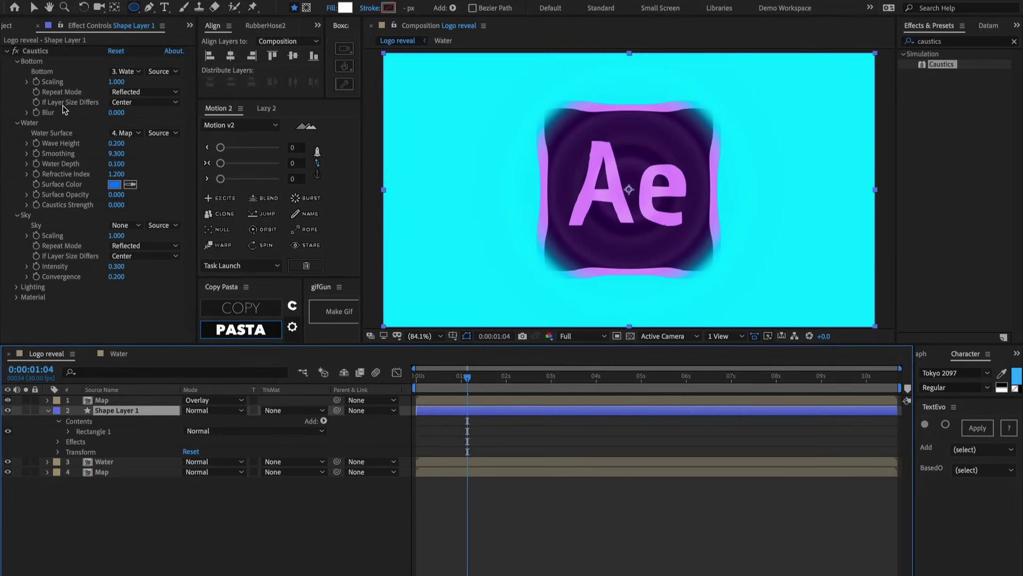
pyautogui.click(115, 157)
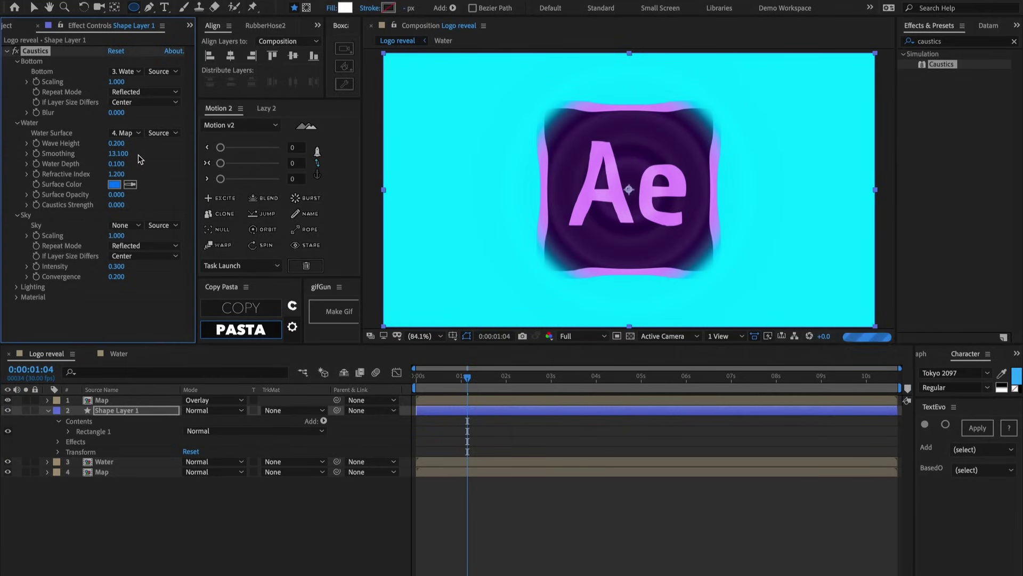
pyautogui.click(139, 155)
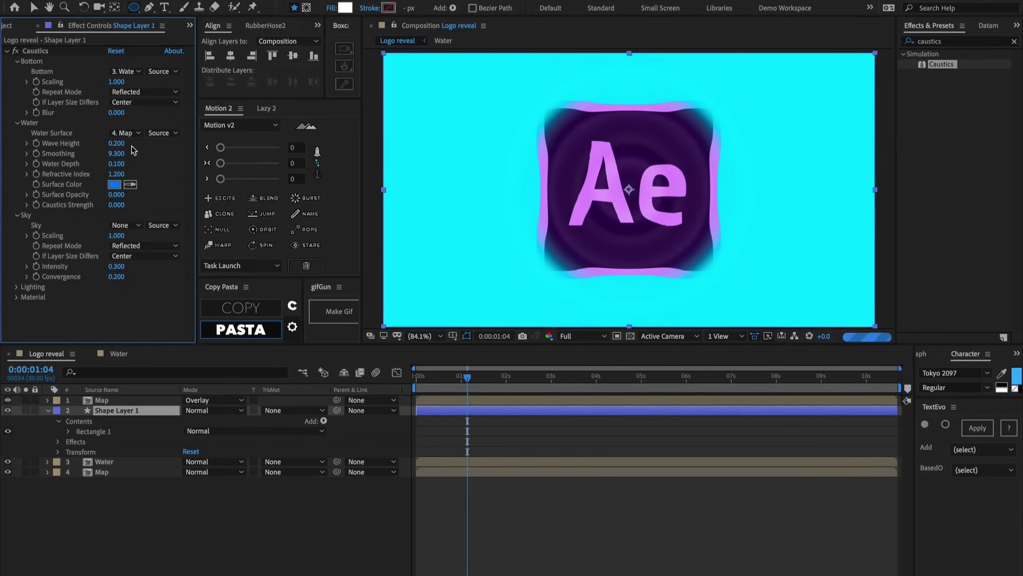
pyautogui.click(17, 297)
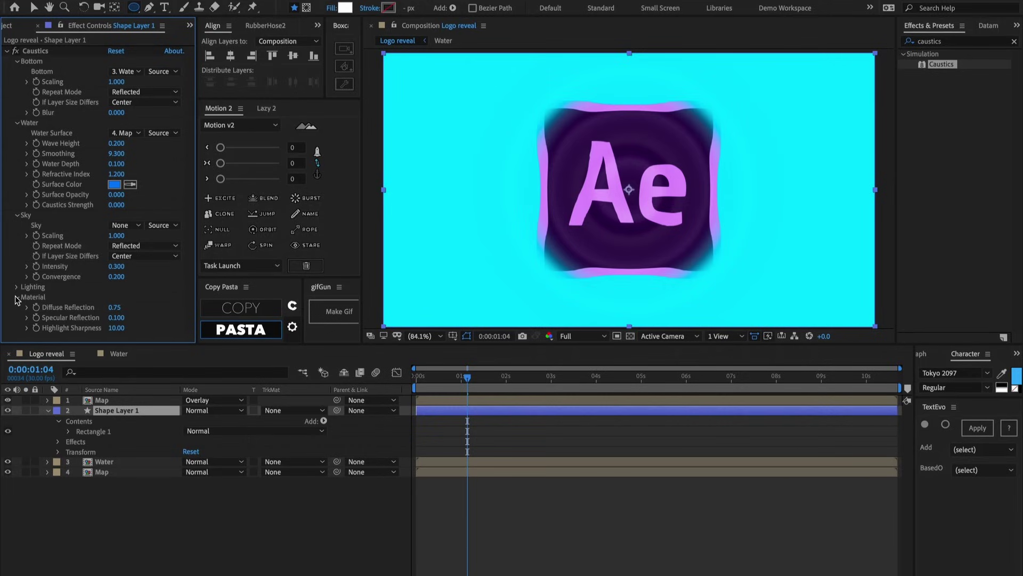
pyautogui.moveTo(116, 321); pyautogui.dragTo(123, 321)
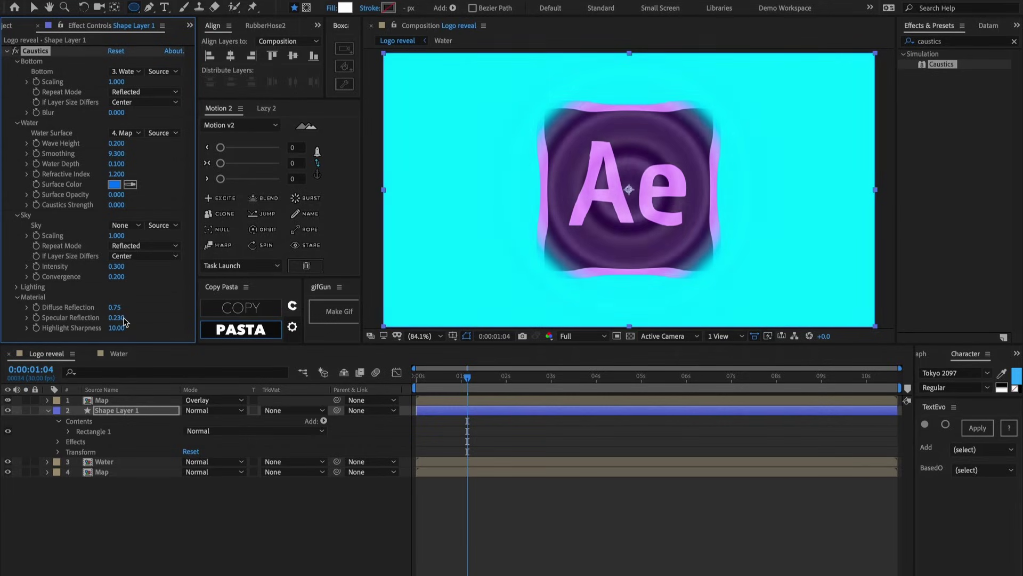
pyautogui.moveTo(124, 320); pyautogui.dragTo(121, 320)
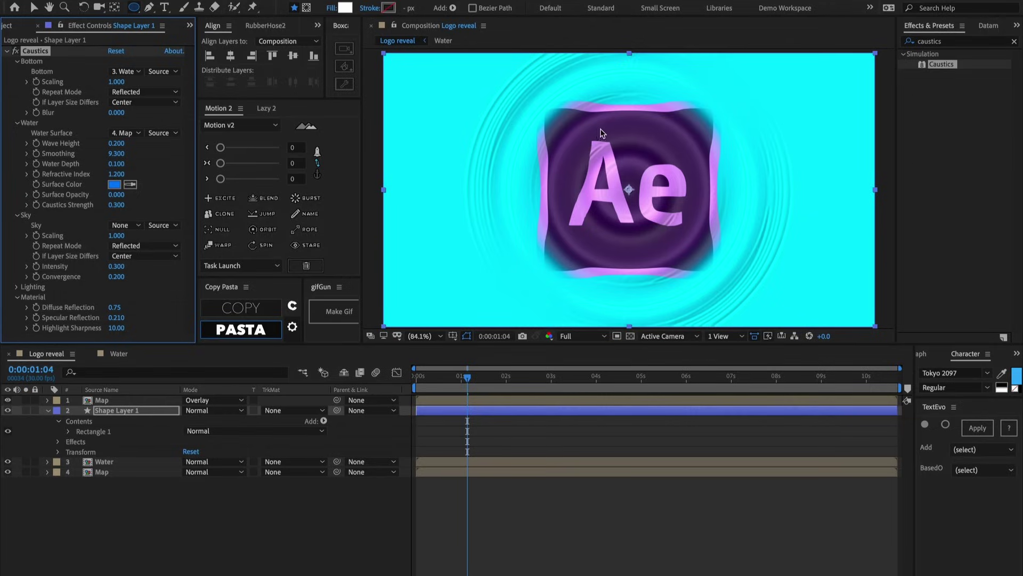
pyautogui.hotkey('ctrl', 'z')
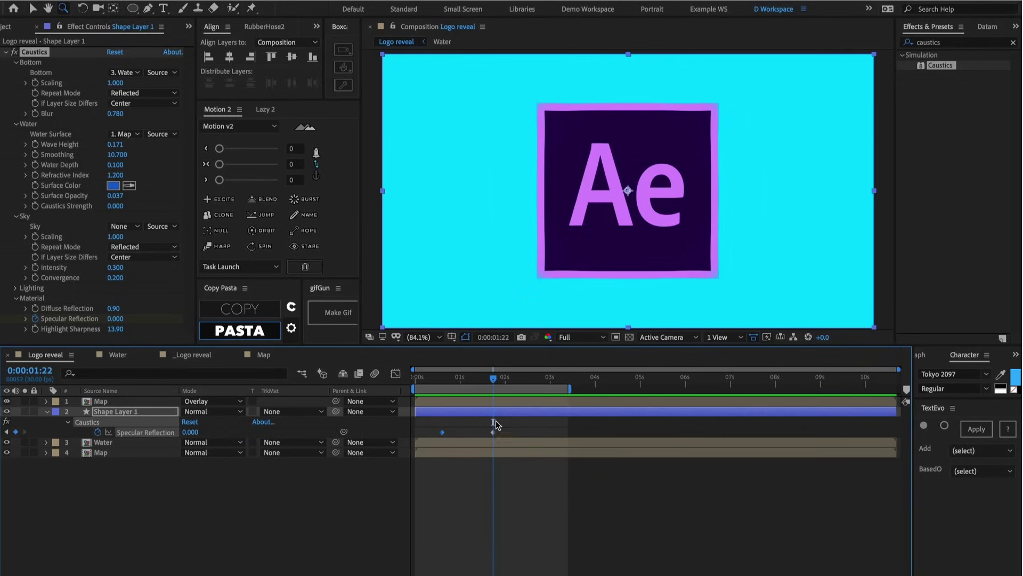
# Scrub the Logo reveal composition between frames 17 and 26 to examine the ripple highlights and the keyframed Specular Reflection
pyautogui.moveTo(449, 379); pyautogui.dragTo(439, 384)
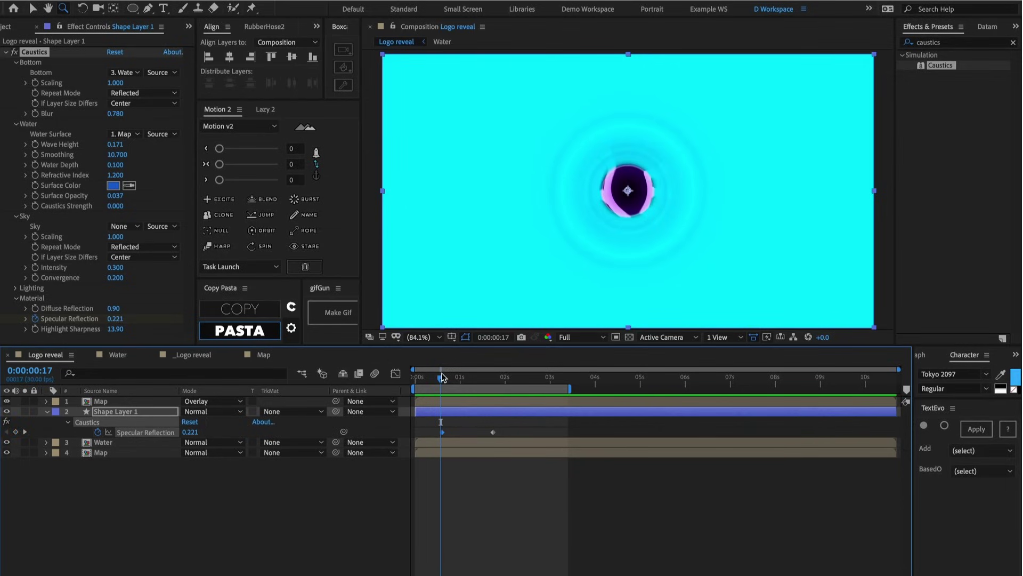
pyautogui.moveTo(447, 377); pyautogui.dragTo(454, 377)
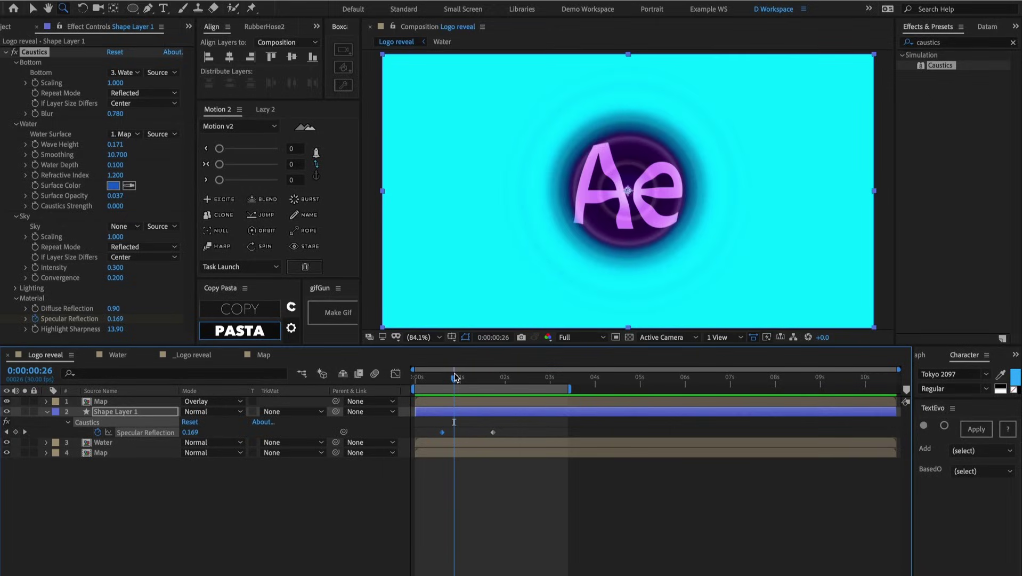
pyautogui.doubleClick(110, 402)
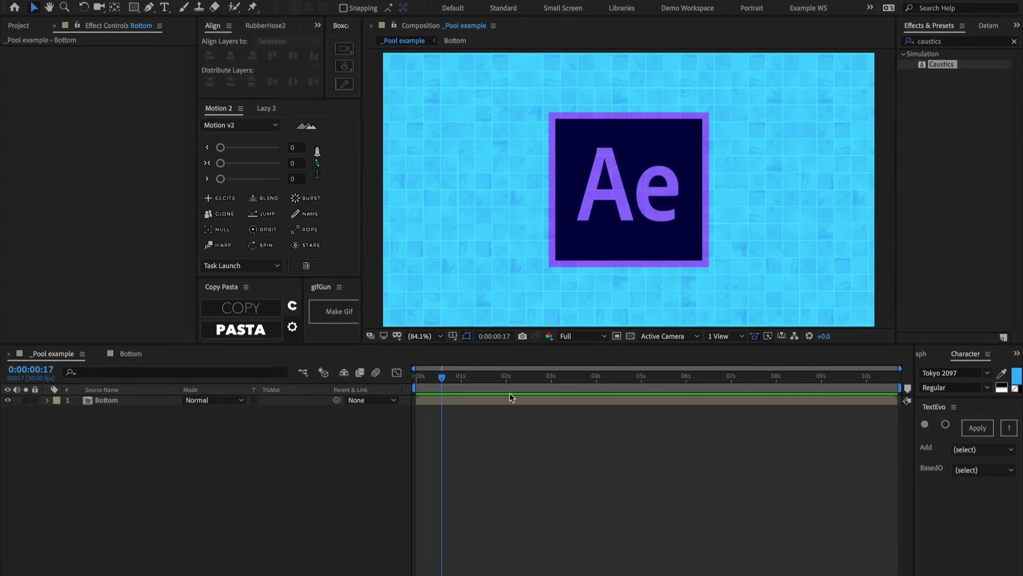
# Open the Bottom composition, examine the pool tile layer's CC RepeTile, Tint and Levels effects, and return to _Pool example
pyautogui.click(480, 411)
pyautogui.click(448, 401)
pyautogui.doubleClick(448, 402)
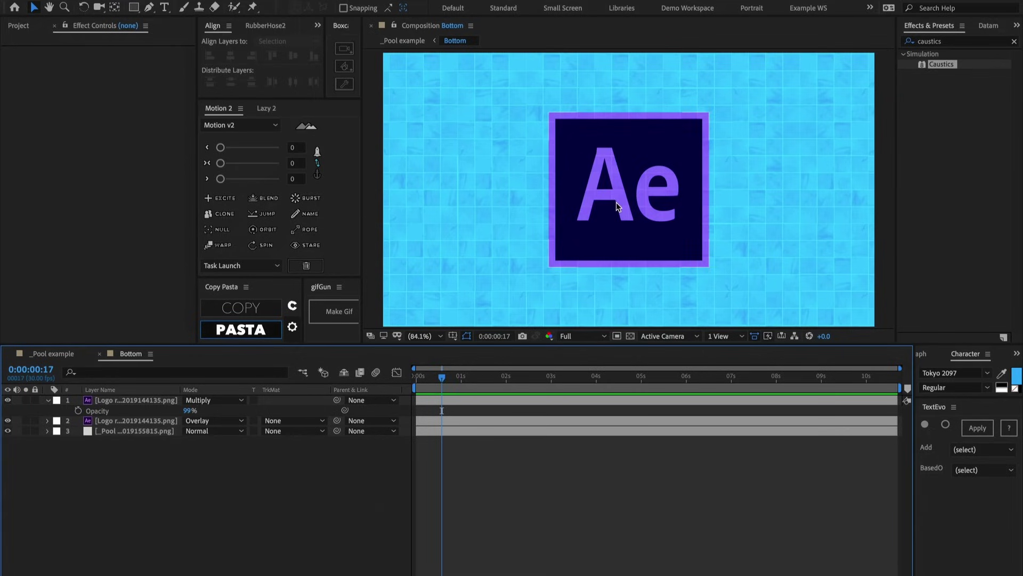
pyautogui.click(116, 430)
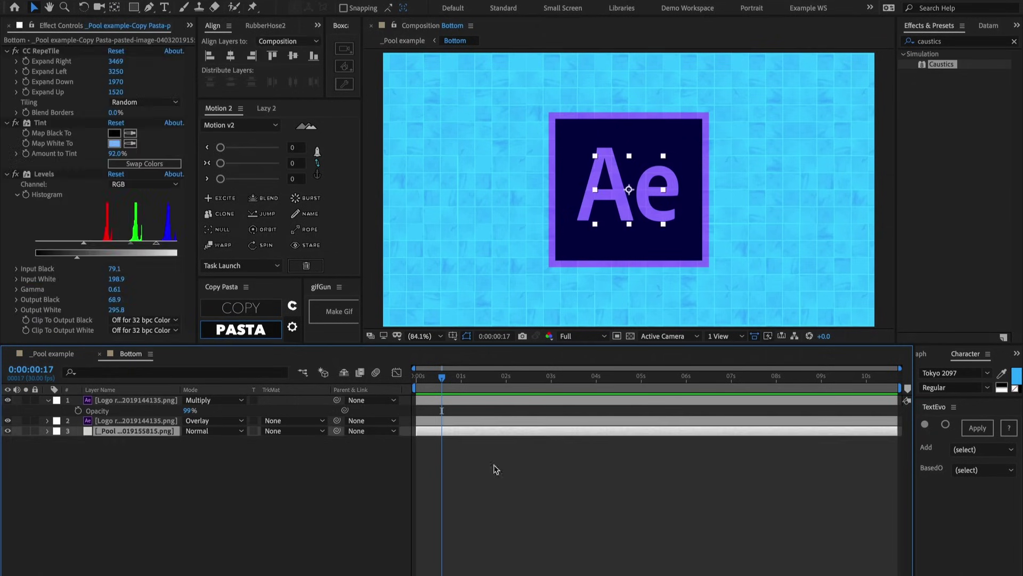
pyautogui.click(605, 511)
pyautogui.press('Tab')
pyautogui.click(572, 498)
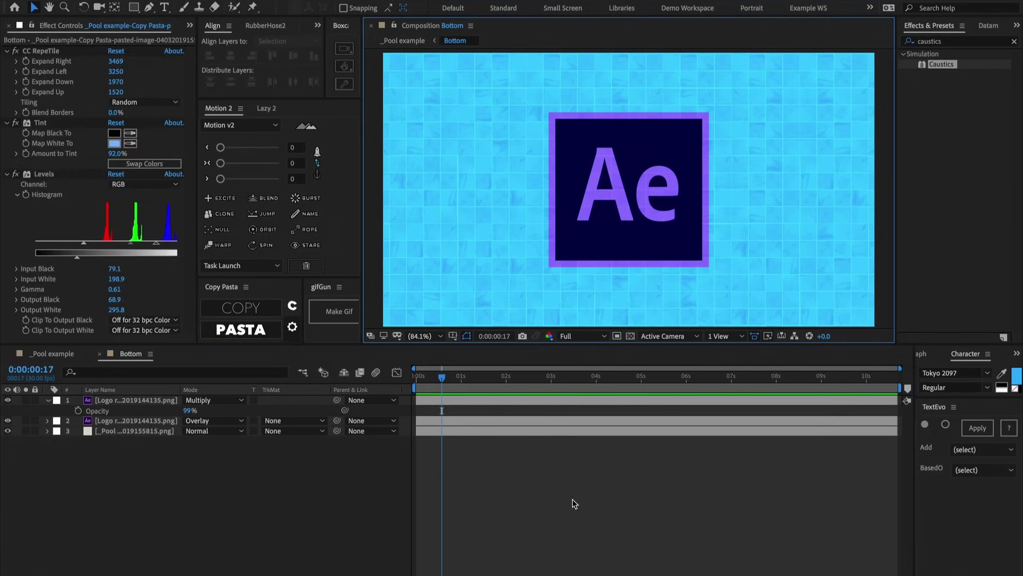
pyautogui.click(484, 434)
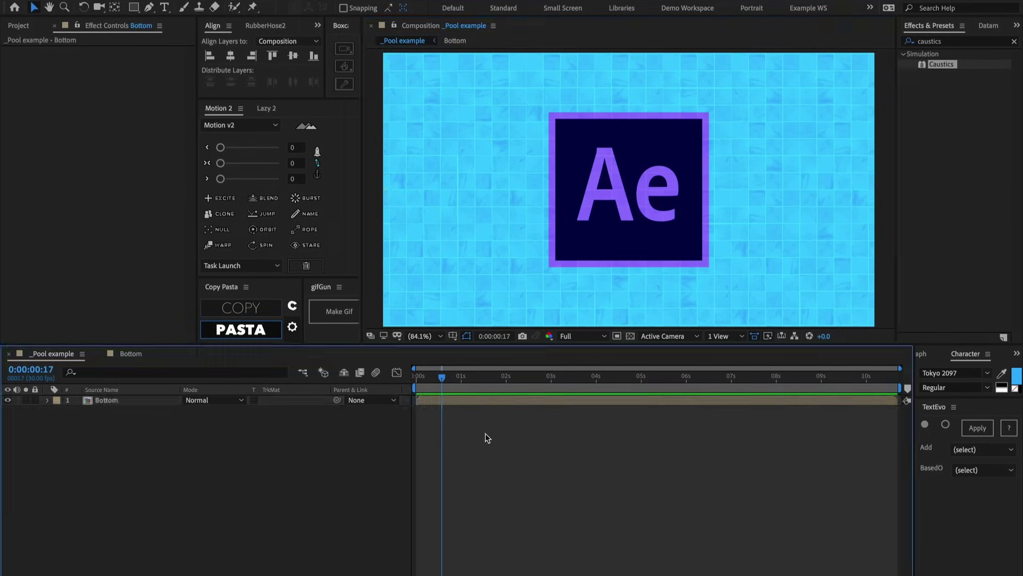
# Create a full-frame rectangle shape layer in _Pool example and apply the Fractal Noise effect to it
pyautogui.doubleClick(135, 7)
pyautogui.click(1015, 41)
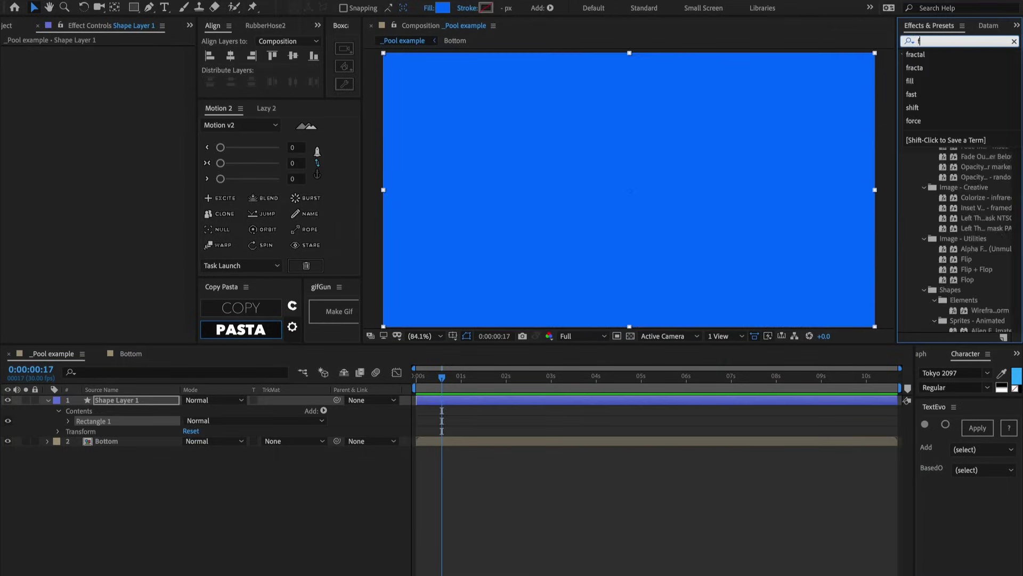
pyautogui.write('fractal')
pyautogui.click(984, 54)
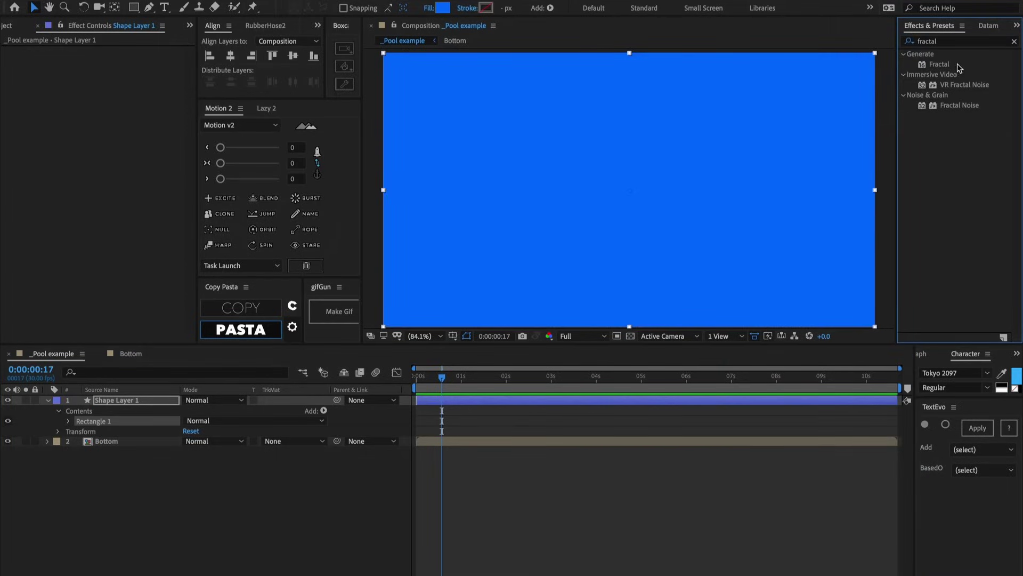
pyautogui.moveTo(952, 104); pyautogui.dragTo(732, 129)
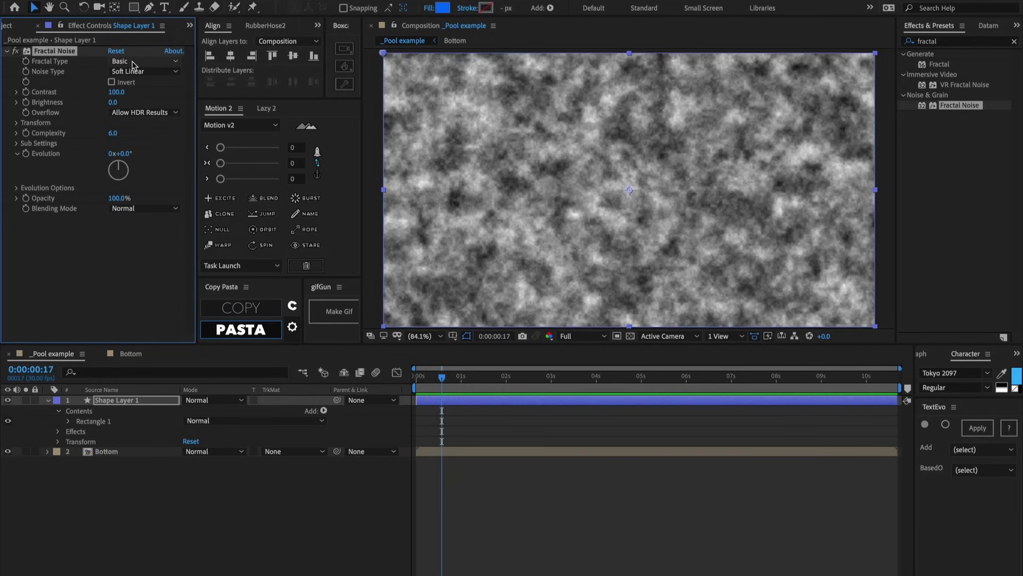
# Set Shape Layer 1's Fractal Noise to the Swirly fractal type with a Contrast of 115
pyautogui.click(133, 65)
pyautogui.click(143, 200)
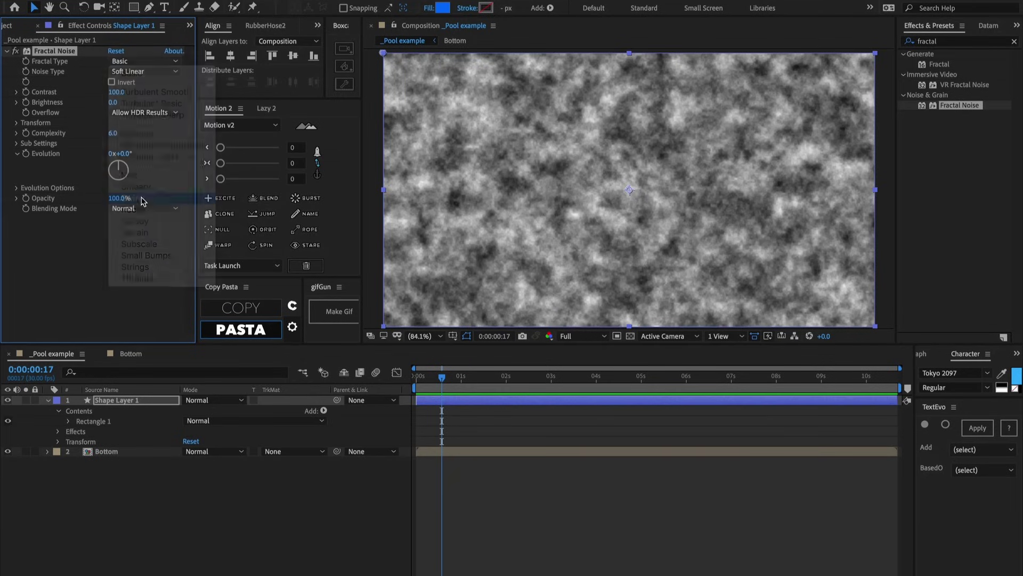
pyautogui.click(117, 93)
pyautogui.write('115')
pyautogui.press('Return')
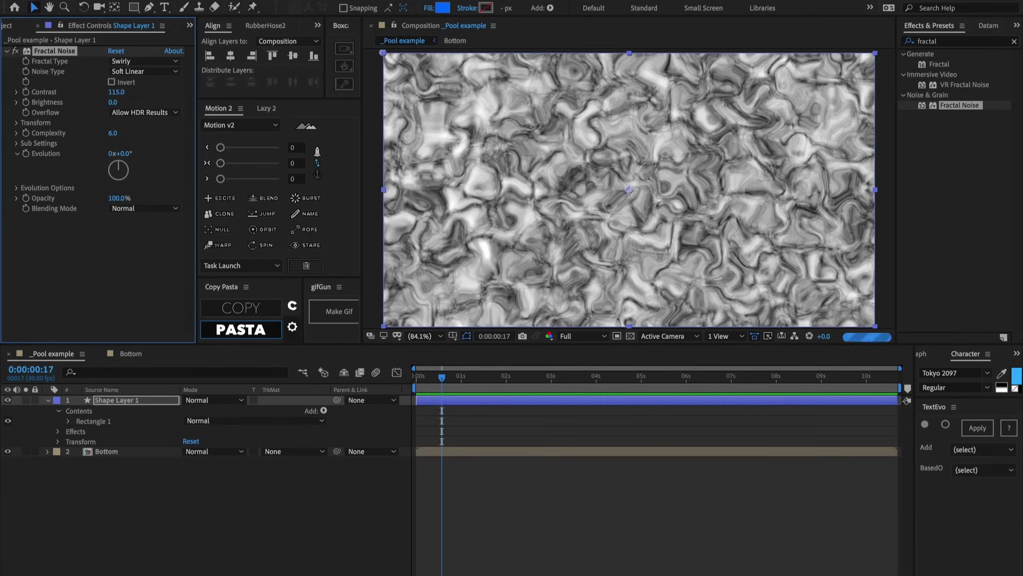
# Drive the Fractal Noise Evolution with the expression time*100 and scrub the timeline to preview the motion
pyautogui.keyDown('alt'); pyautogui.click(25, 154); pyautogui.keyUp('alt')
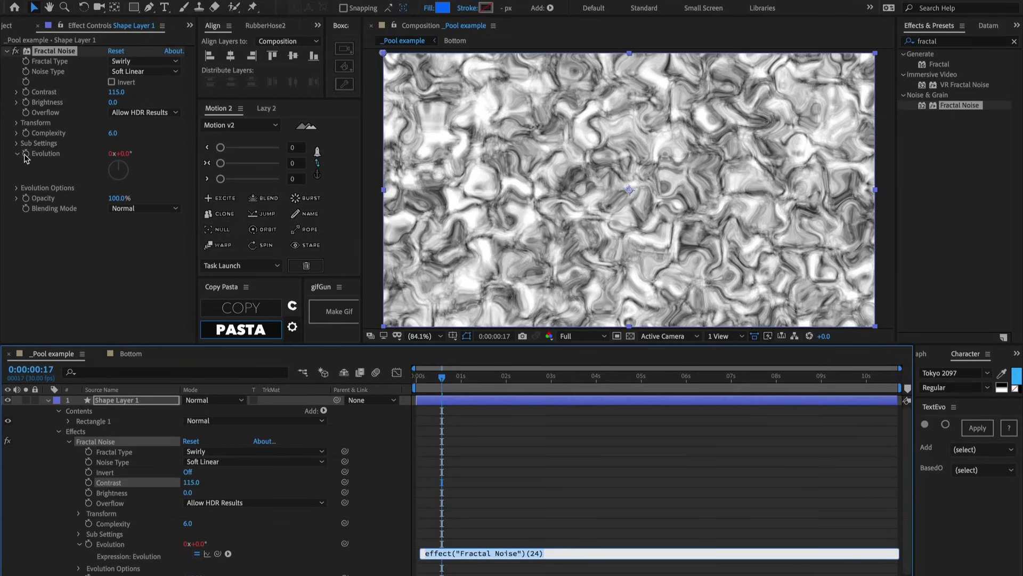
pyautogui.write('time*100')
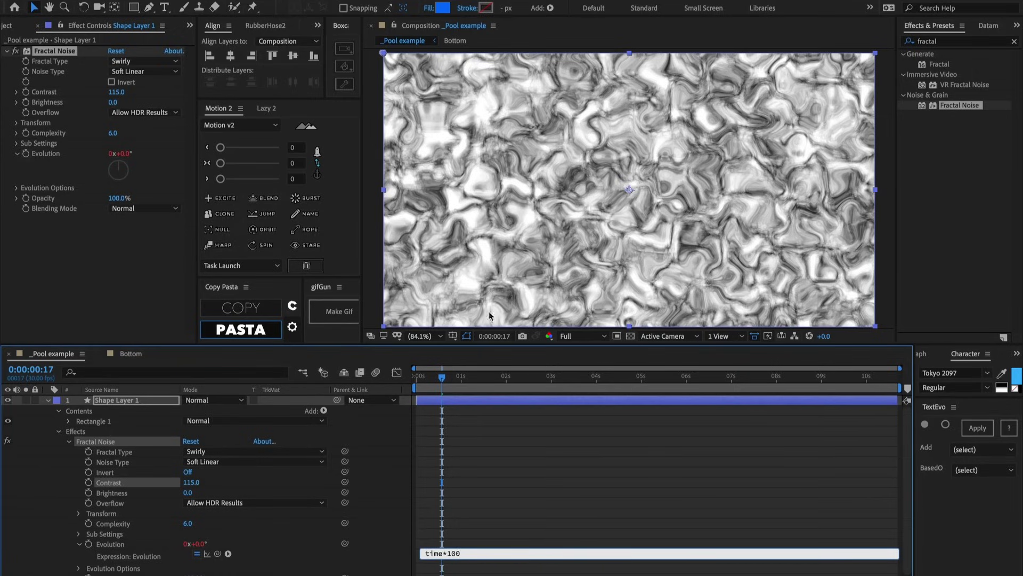
pyautogui.click(482, 318)
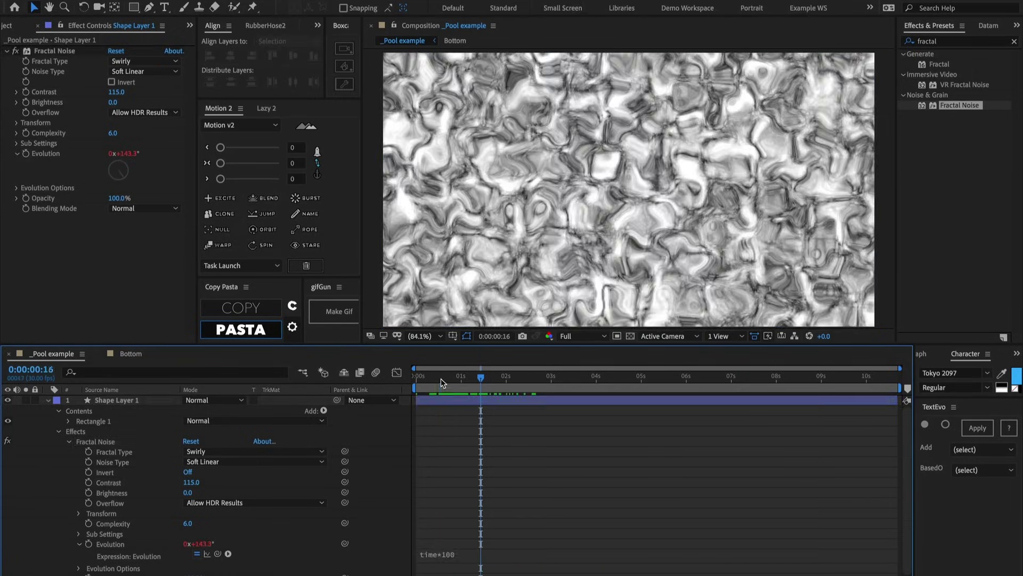
pyautogui.moveTo(440, 379); pyautogui.dragTo(520, 379)
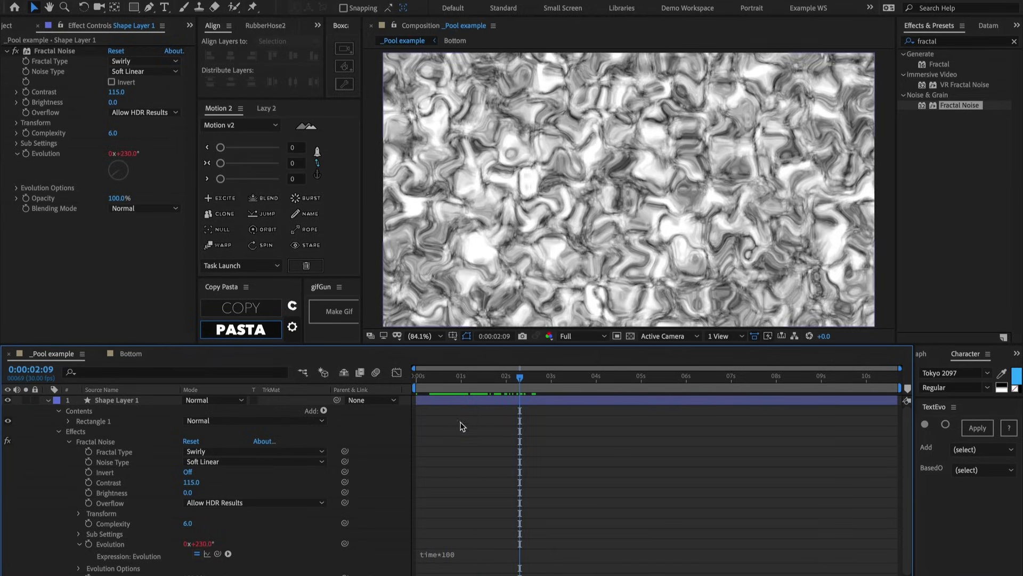
# Apply Fast Box Blur to Shape Layer 1 with a Blur Radius of 15 and Repeat Edge Pixels enabled
pyautogui.click(476, 404)
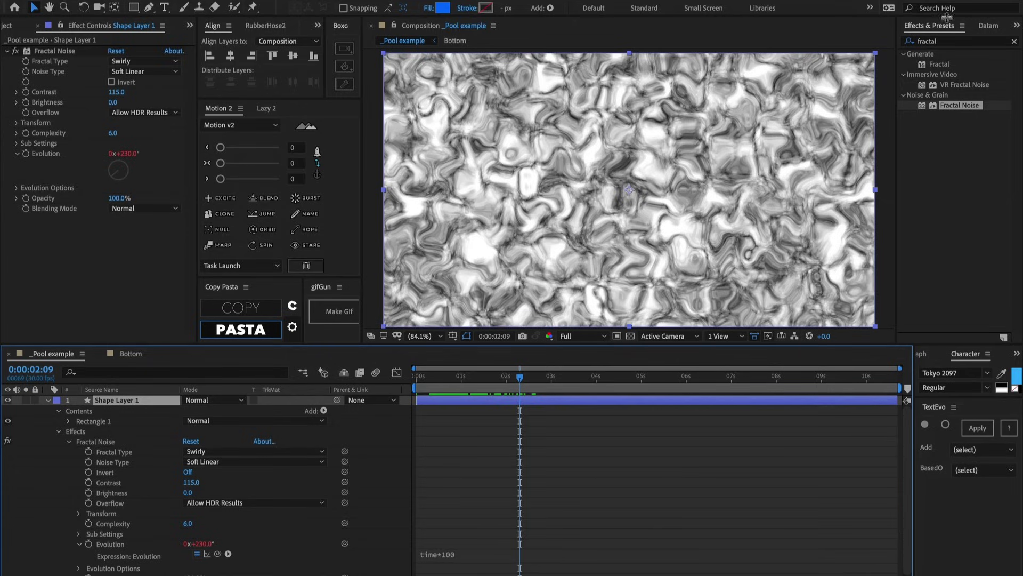
pyautogui.click(942, 42)
pyautogui.write('box blur')
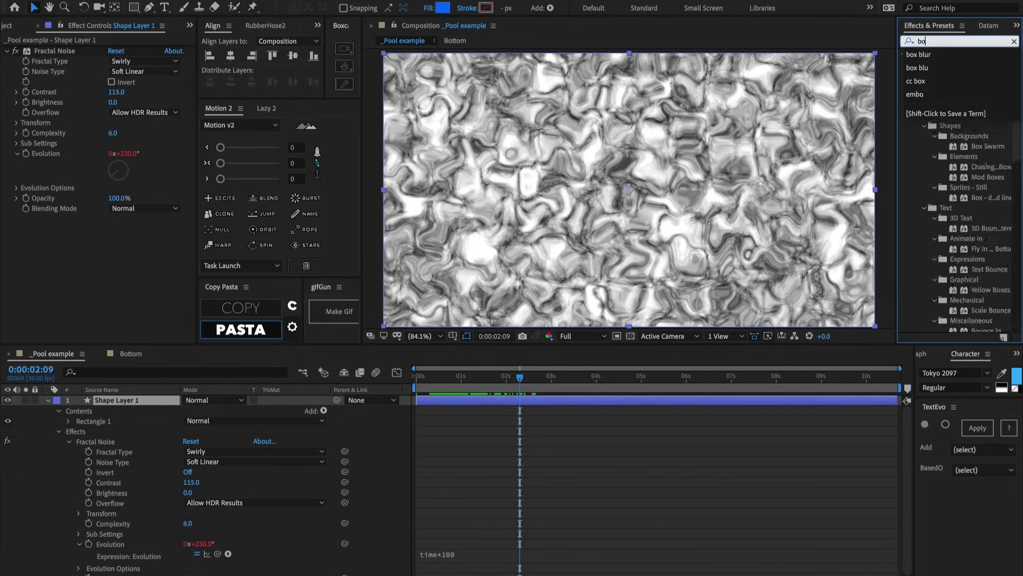
pyautogui.doubleClick(959, 64)
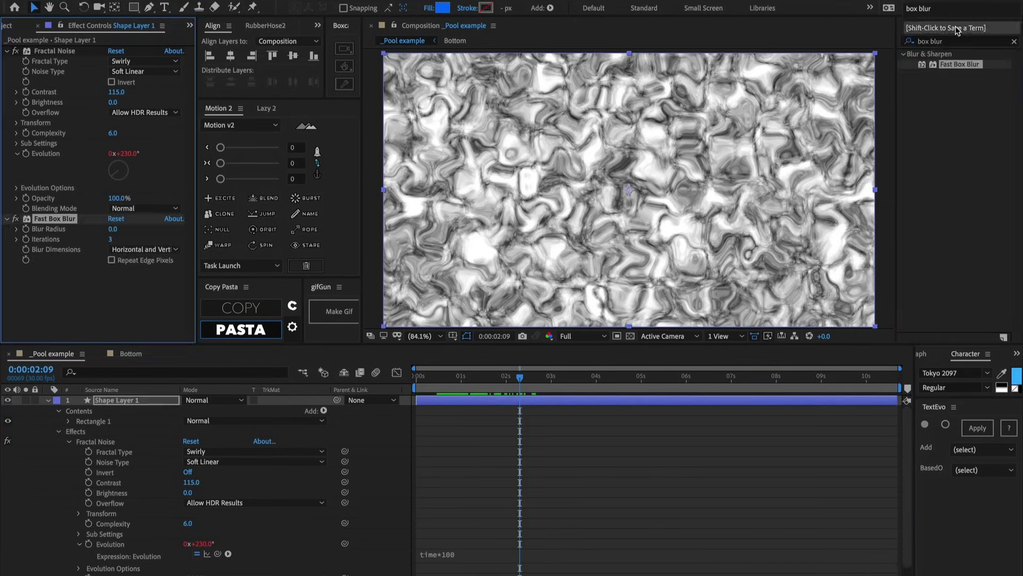
pyautogui.click(115, 230)
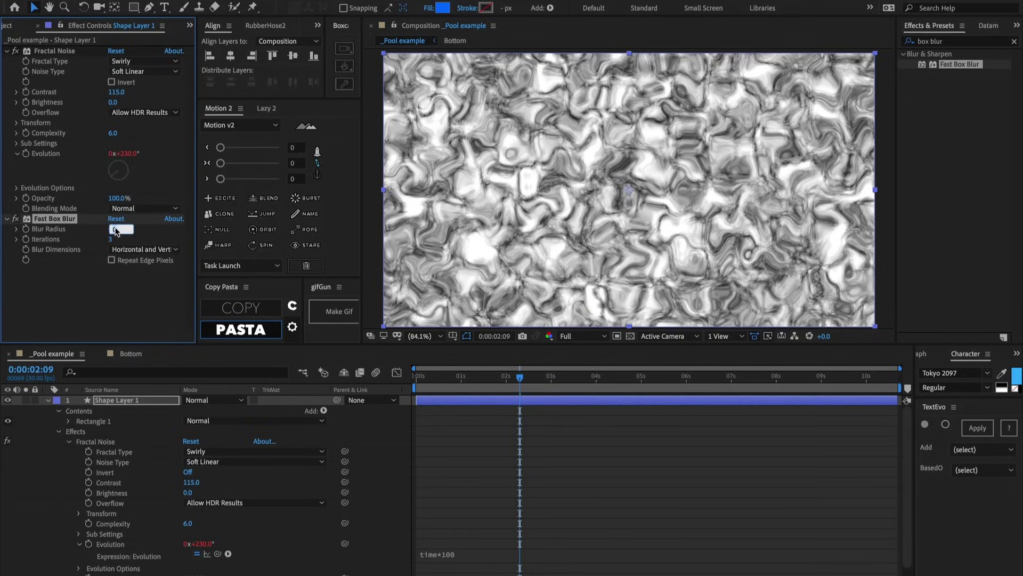
pyautogui.write('15')
pyautogui.press('Return')
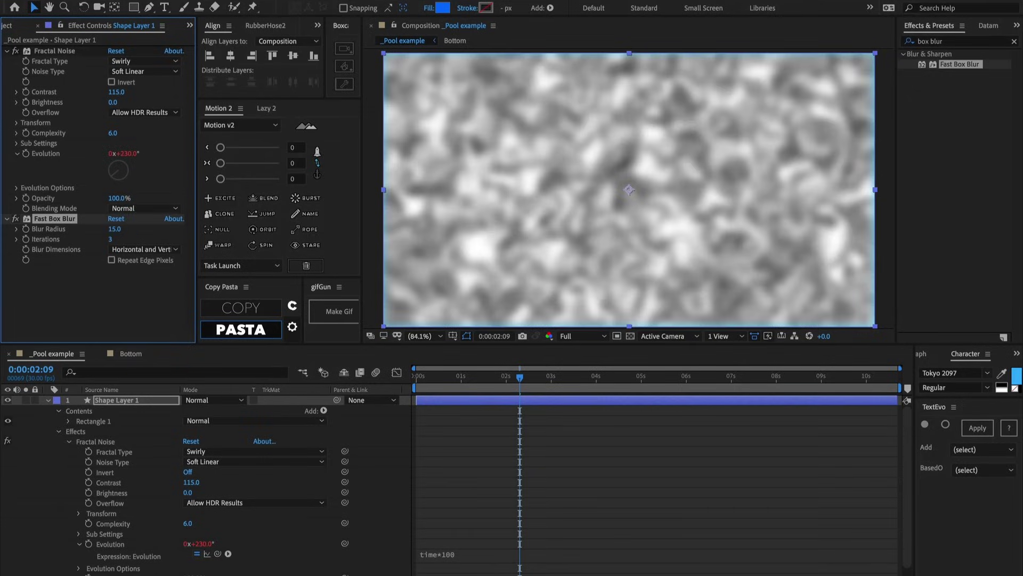
pyautogui.click(112, 261)
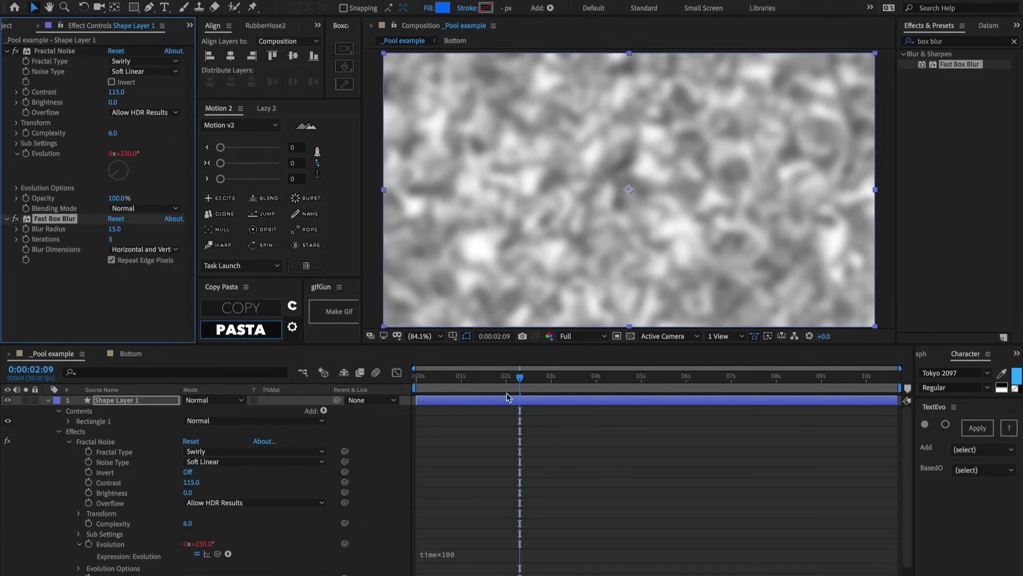
# Pre-compose Shape Layer 1 as Map and move it beneath the Bottom layer
pyautogui.click(484, 420)
pyautogui.click(503, 401)
pyautogui.hotkey('ctrl', 'shift', 'c')
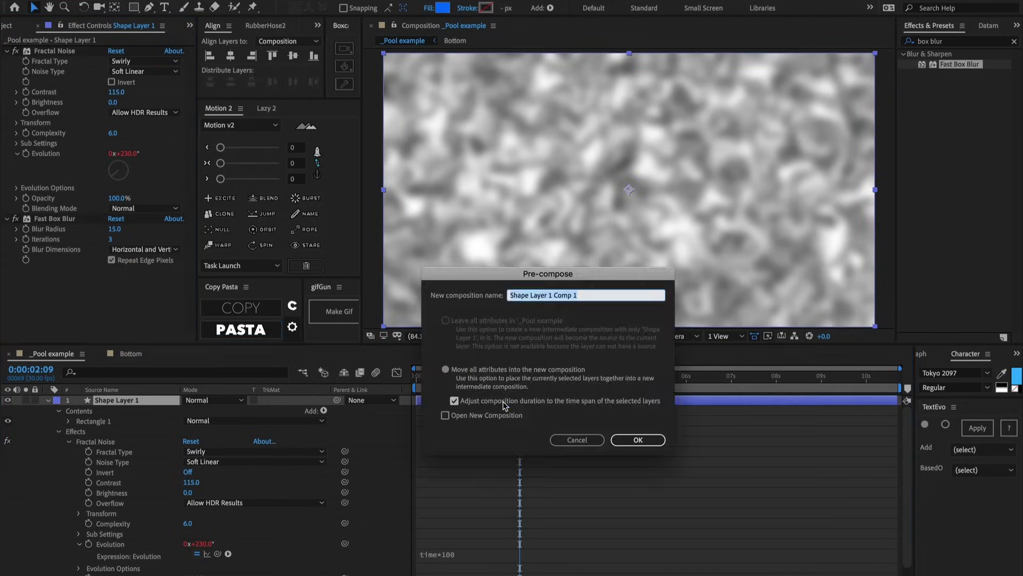
pyautogui.write('Map')
pyautogui.press('Return')
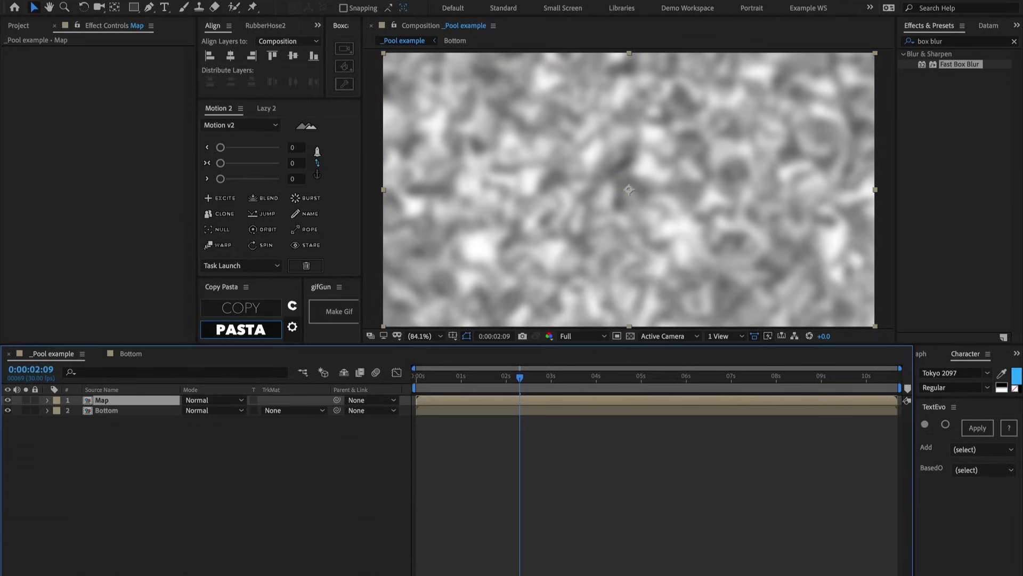
pyautogui.hotkey('ctrl', '[')
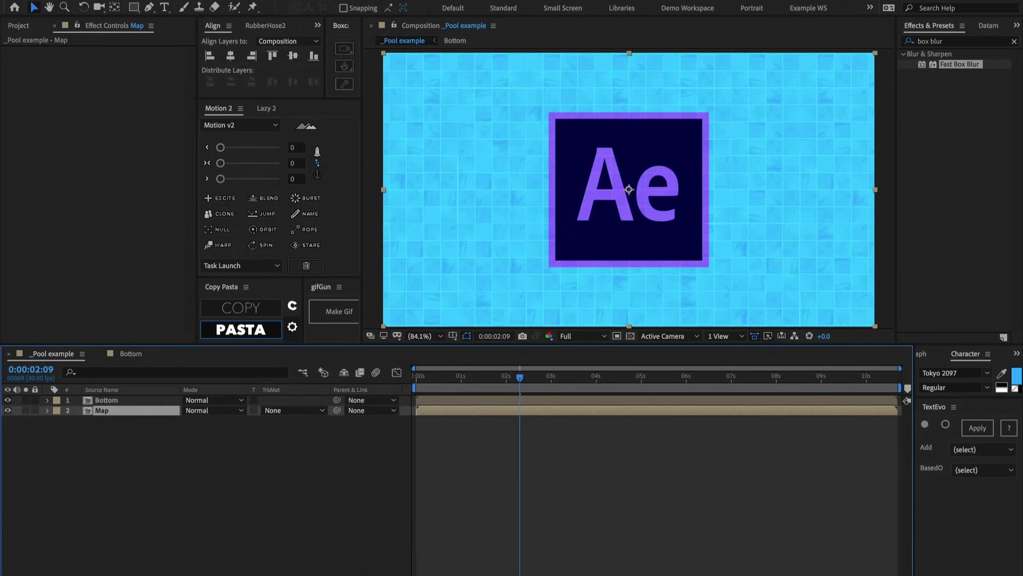
# Apply Caustics to the Bottom layer with Map as its Water Surface, and preview the rippling
pyautogui.click(107, 400)
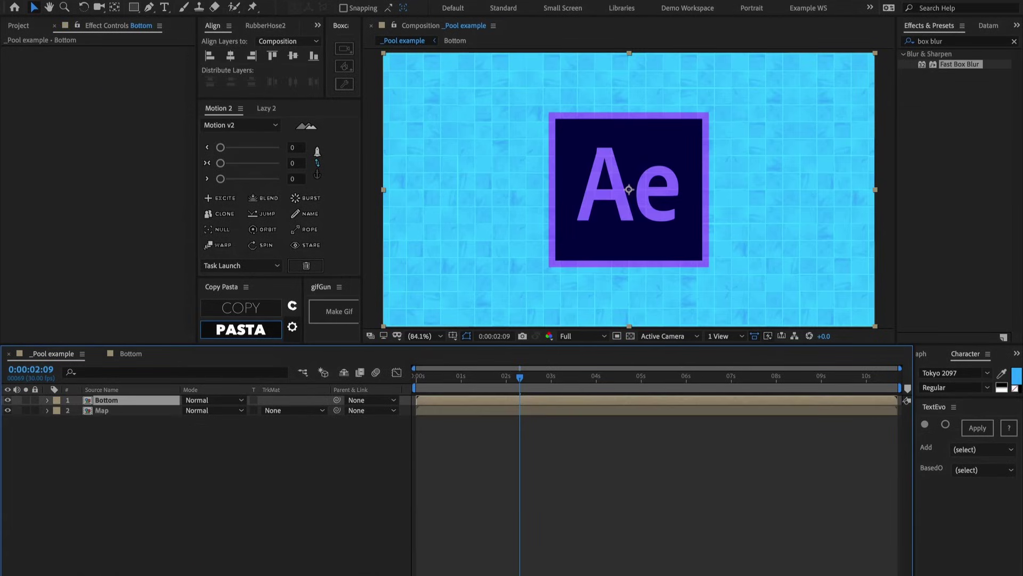
pyautogui.click(960, 40)
pyautogui.write('causti')
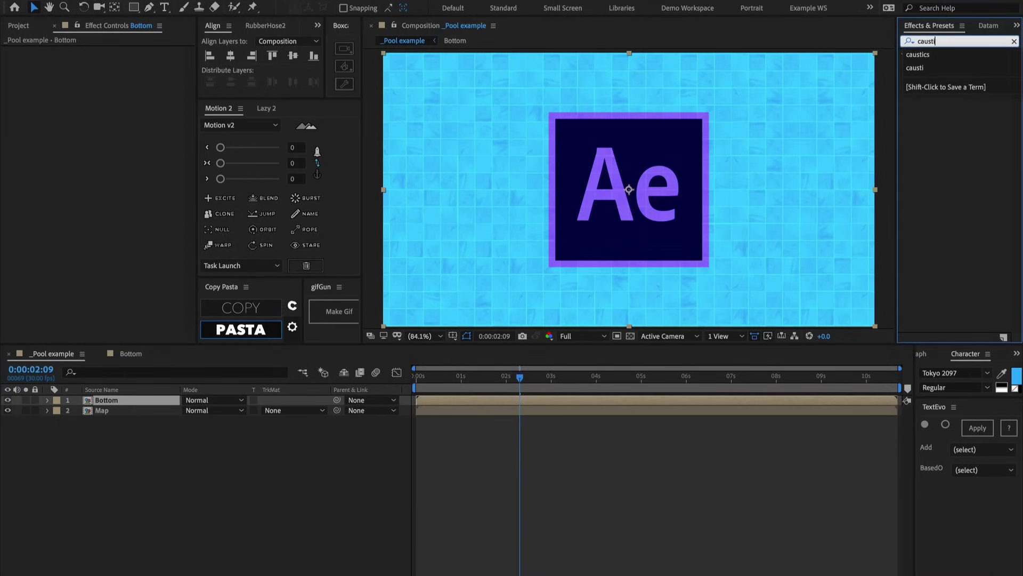
pyautogui.press('Return')
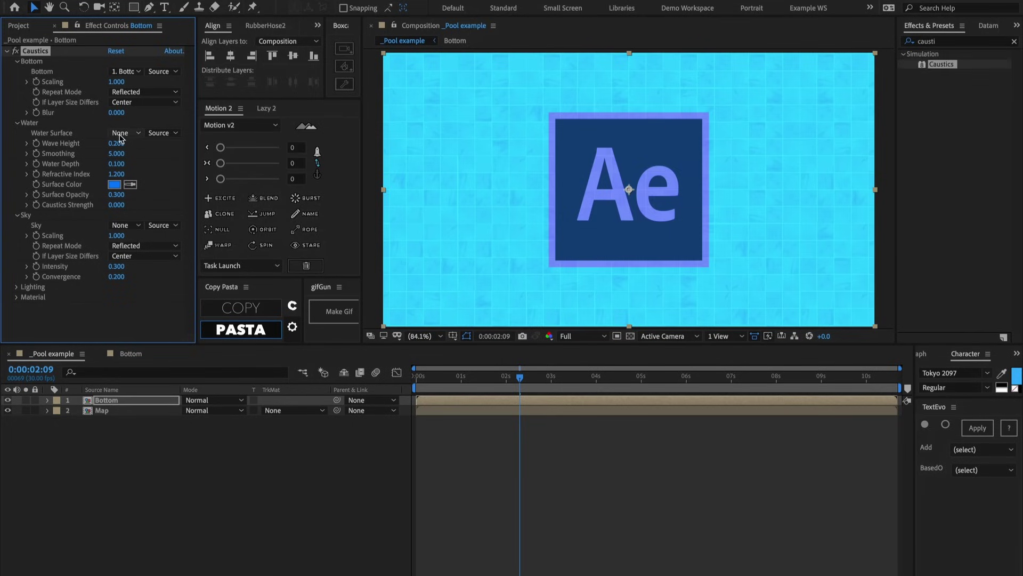
pyautogui.click(119, 134)
pyautogui.click(137, 175)
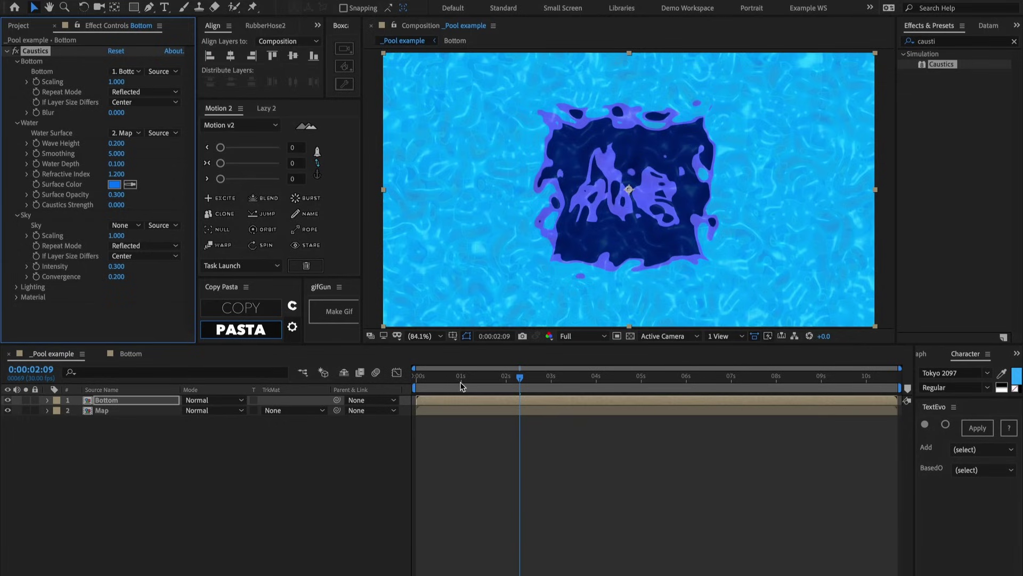
pyautogui.moveTo(472, 382)
pyautogui.mouseDown()
pyautogui.moveTo(482, 381)
pyautogui.moveTo(437, 383)
pyautogui.moveTo(457, 381)
pyautogui.mouseUp()
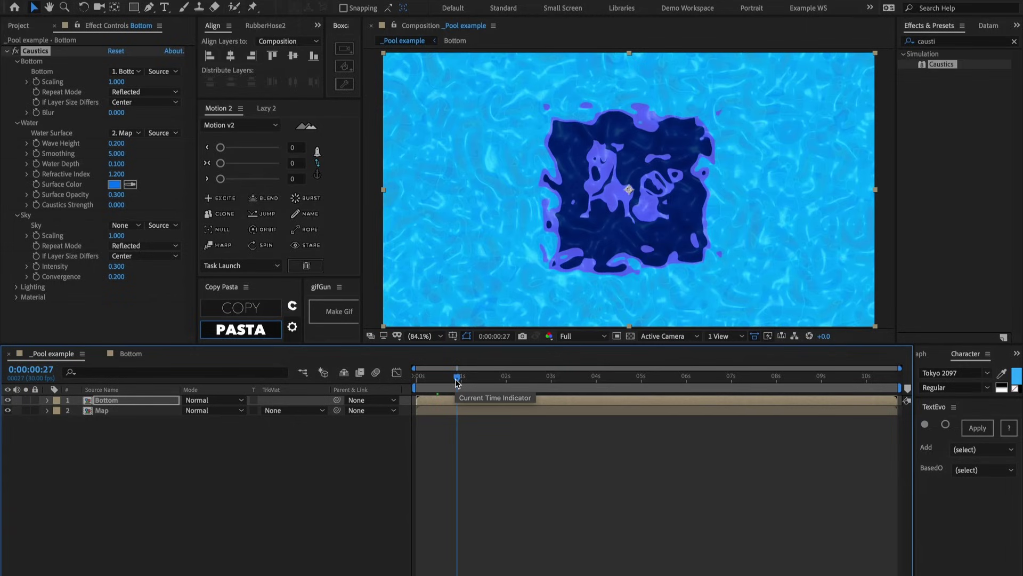
pyautogui.press('space')
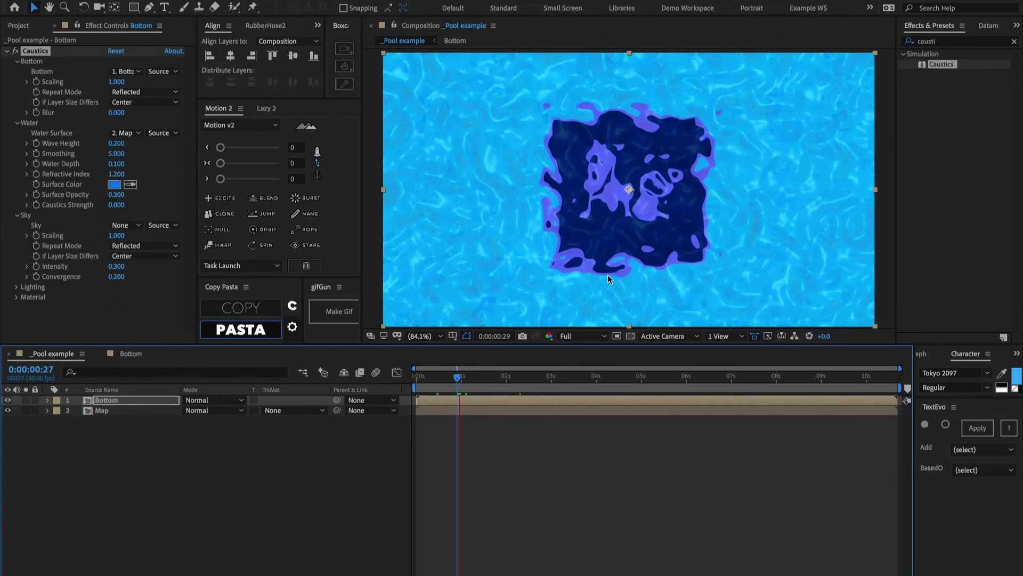
pyautogui.click(633, 133)
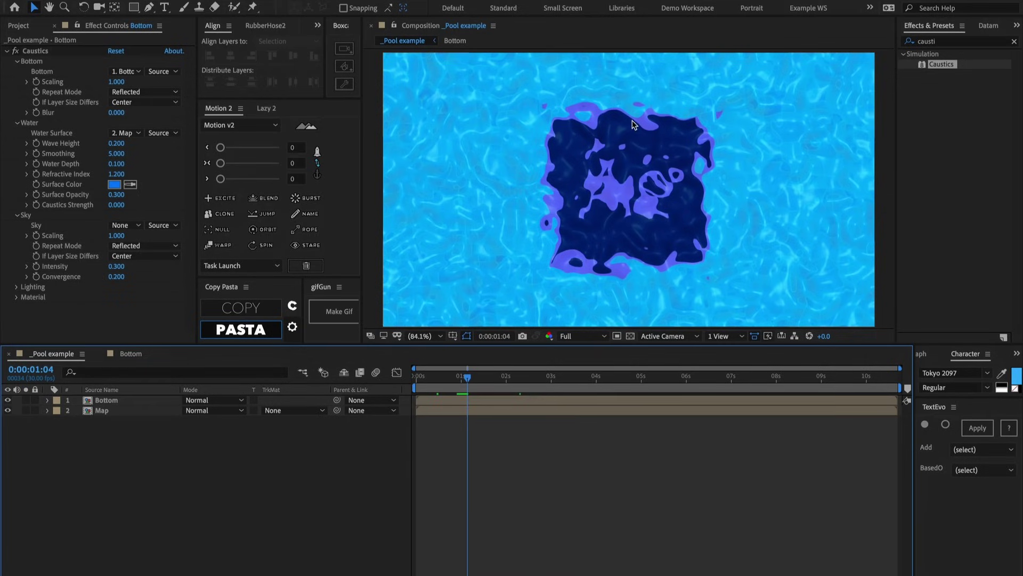
# Switch to the browser, copy the large cloudy sky image, and paste it into _Pool example in After Effects with Copy Pasta
pyautogui.press('super+Tab')
pyautogui.click(291, 288)
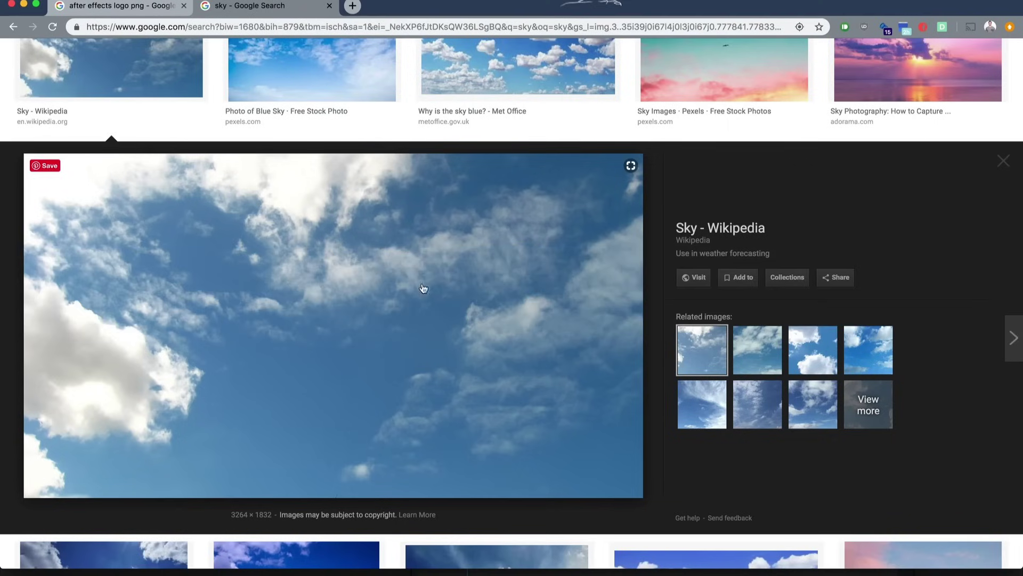
pyautogui.rightClick(341, 314)
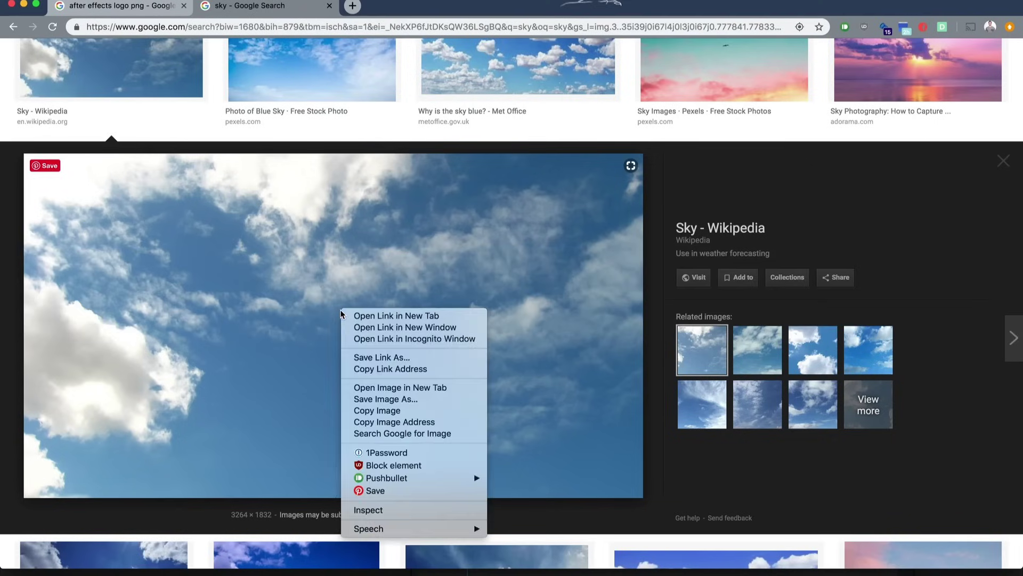
pyautogui.click(411, 411)
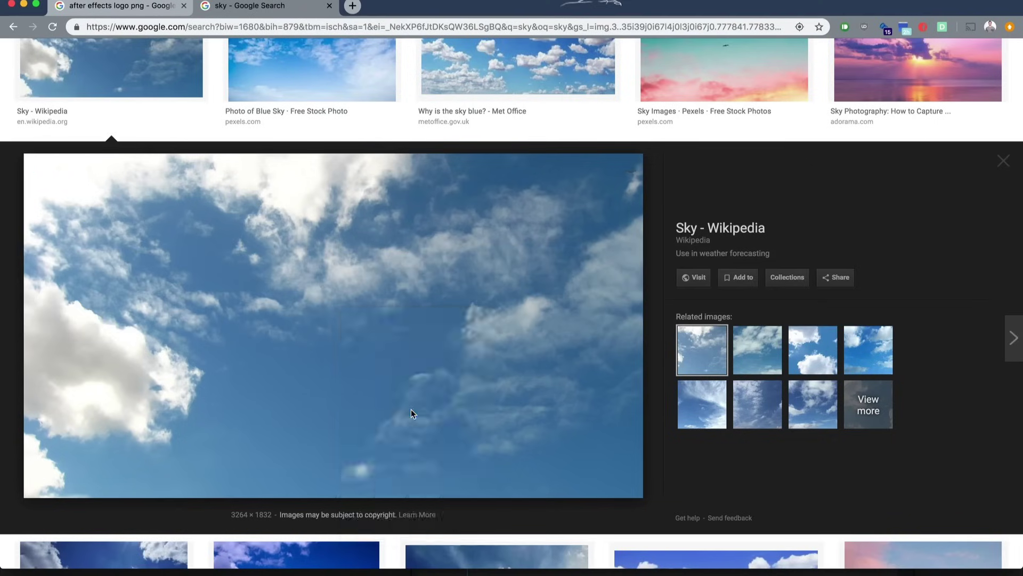
pyautogui.press('super+Tab')
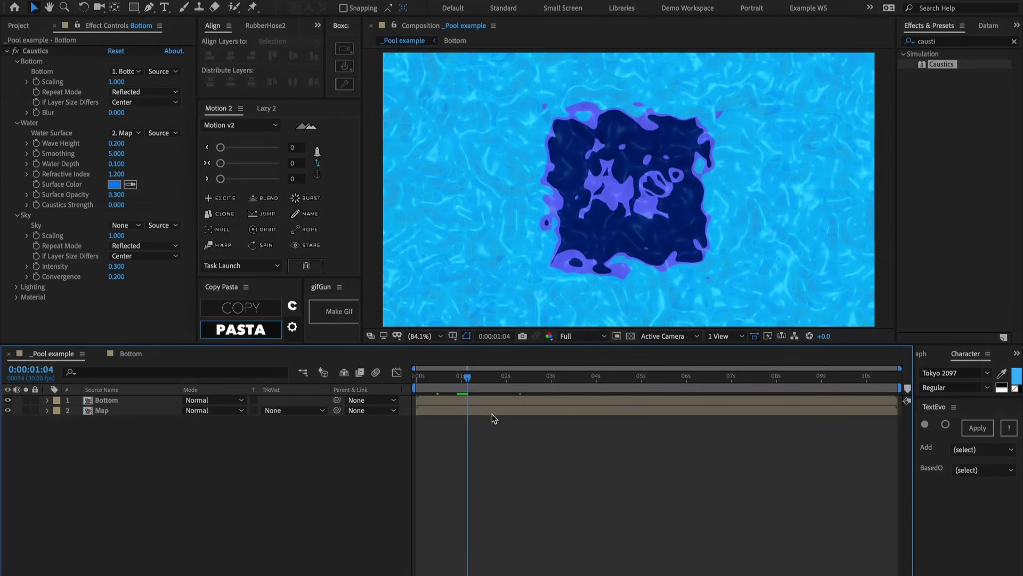
pyautogui.click(231, 330)
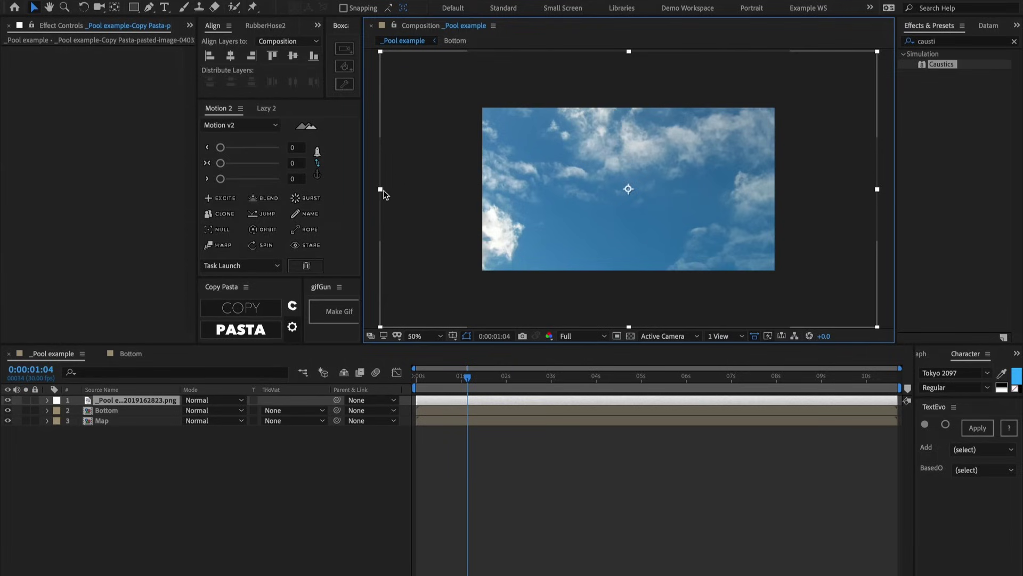
# Scale the pasted sky image down to just cover the frame and move it beneath the Map layer
pyautogui.moveTo(380, 191); pyautogui.dragTo(482, 190)
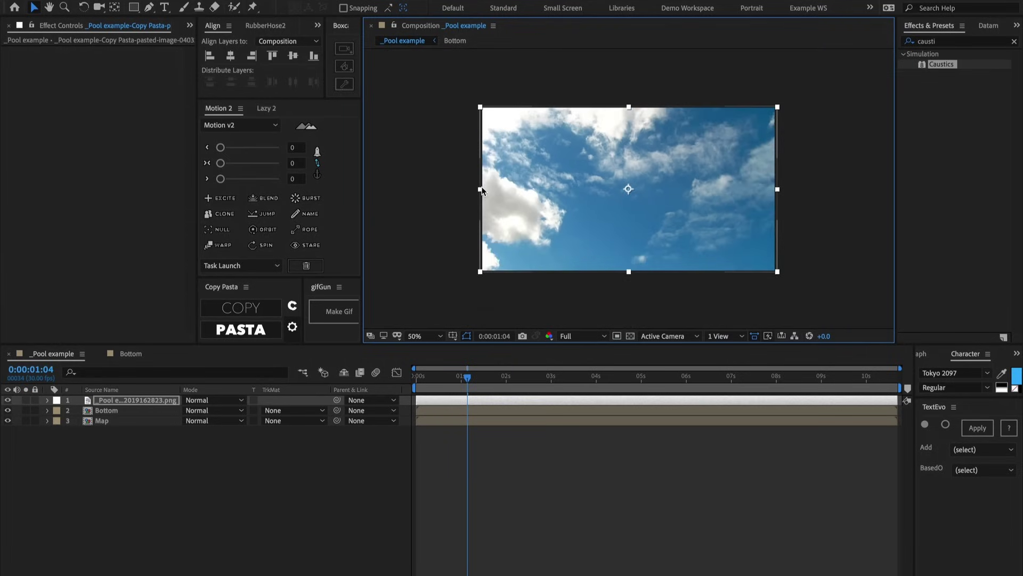
pyautogui.moveTo(117, 404); pyautogui.dragTo(117, 425)
# Set the Sky layer in Bottom's Caustics effect to the pasted sky image
pyautogui.click(107, 399)
pyautogui.hotkey('shift', '/')
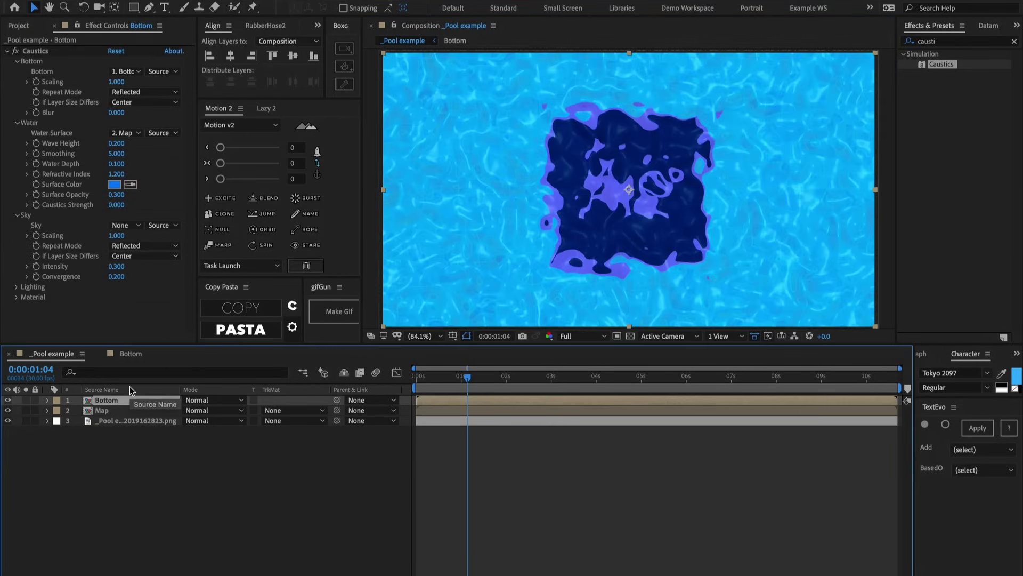
pyautogui.click(133, 225)
pyautogui.click(153, 276)
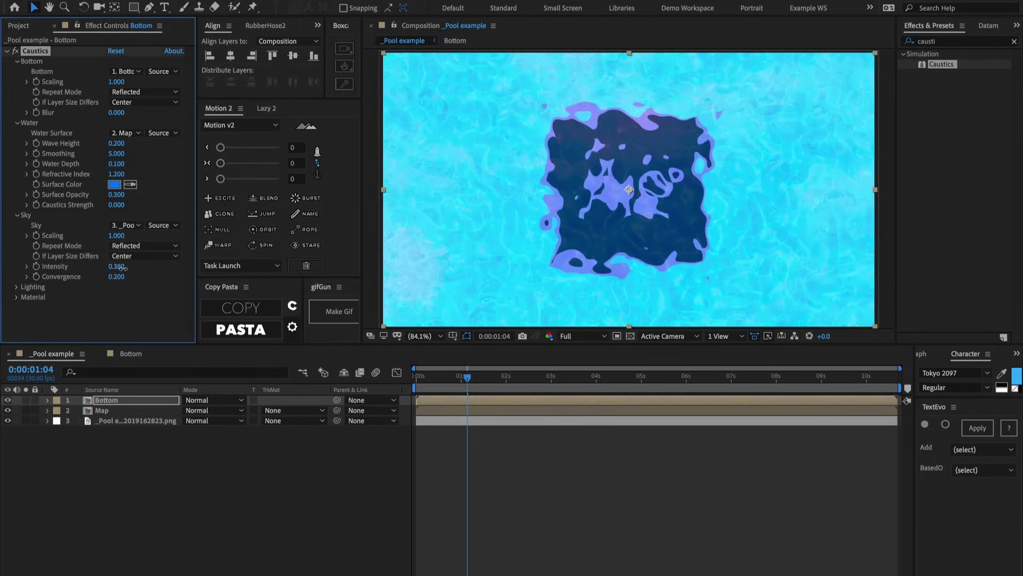
# Try raising the Sky Intensity in Bottom's Caustics effect to 0.810
pyautogui.moveTo(121, 267); pyautogui.dragTo(126, 273)
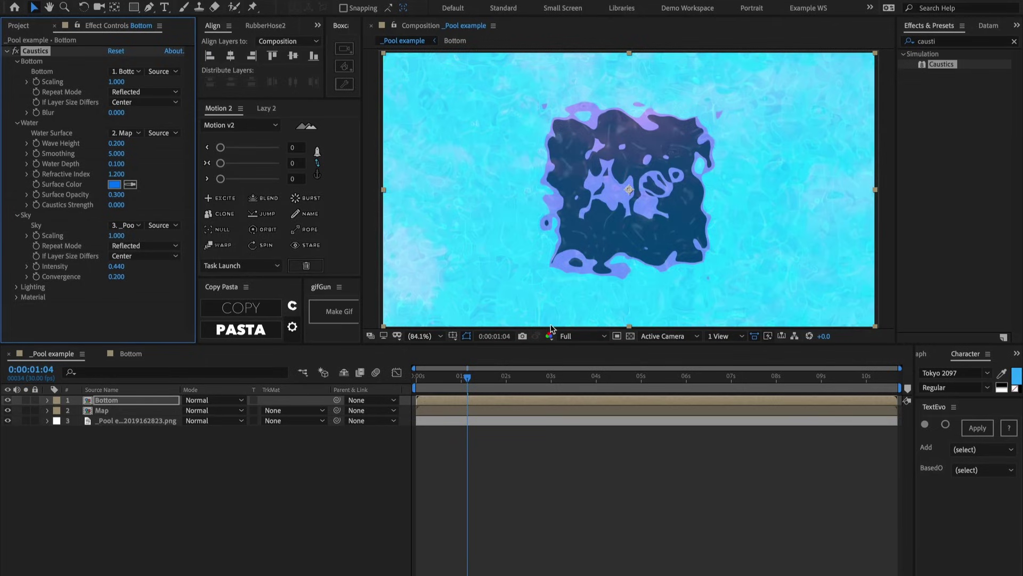
pyautogui.moveTo(118, 267); pyautogui.dragTo(136, 270)
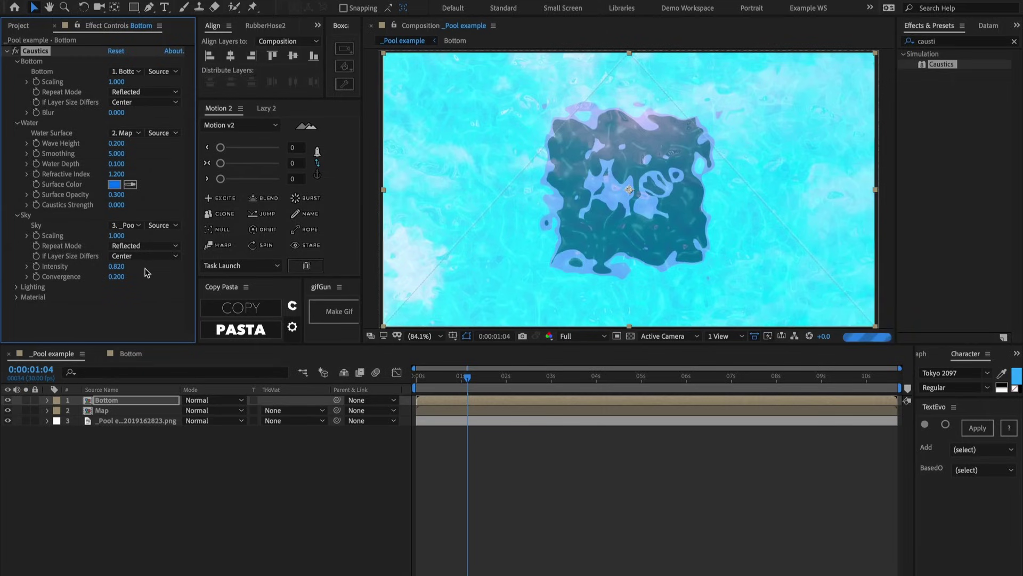
pyautogui.moveTo(141, 272); pyautogui.dragTo(146, 273)
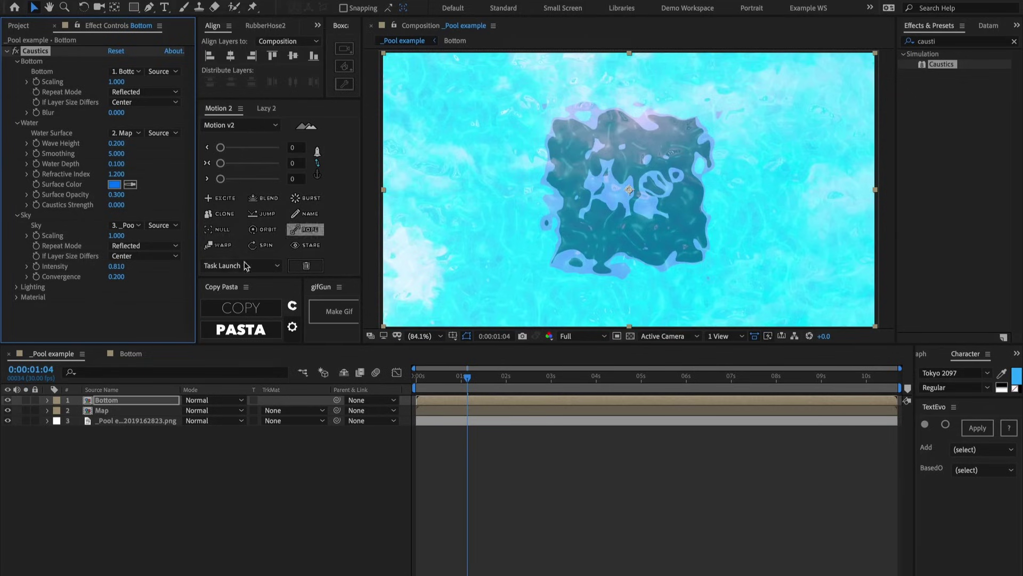
# Set the Sky Intensity in Bottom's Caustics effect to 0.2
pyautogui.click(117, 267)
pyautogui.write('0.2')
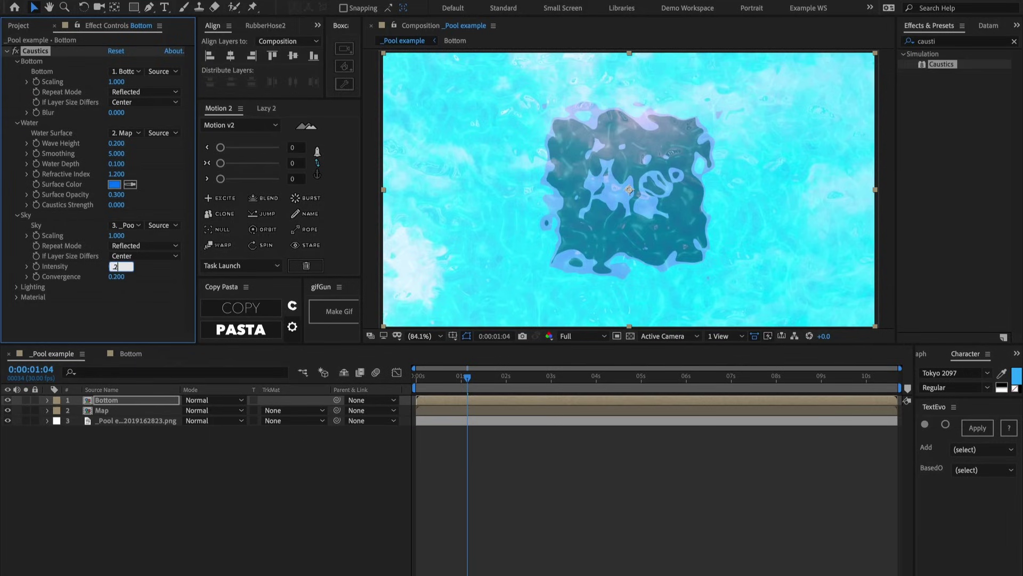
pyautogui.press('Return')
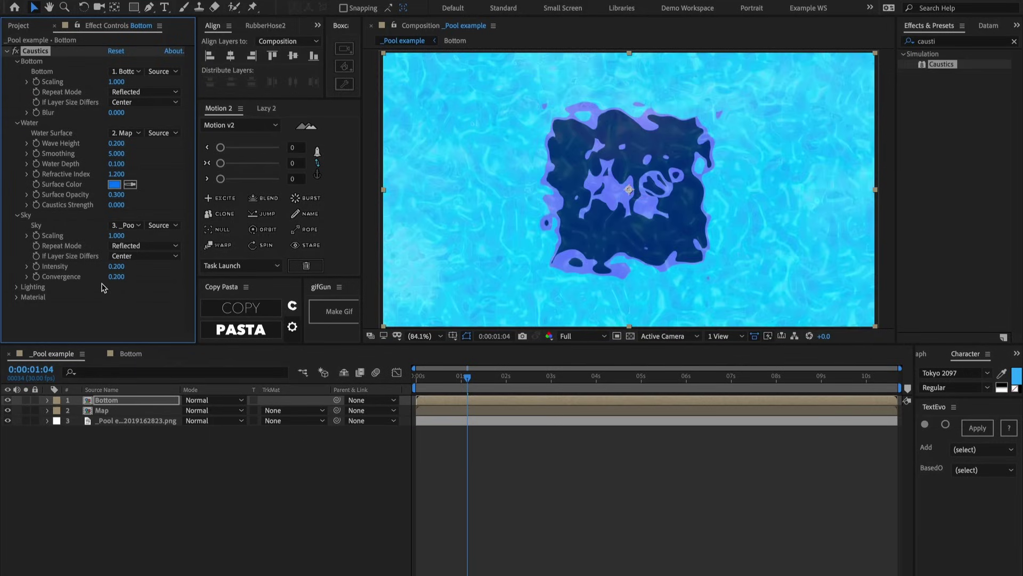
# Set the Light Intensity in the Lighting settings of Bottom's Caustics effect to 1.20
pyautogui.click(17, 286)
pyautogui.scroll(-1, 99, 181)
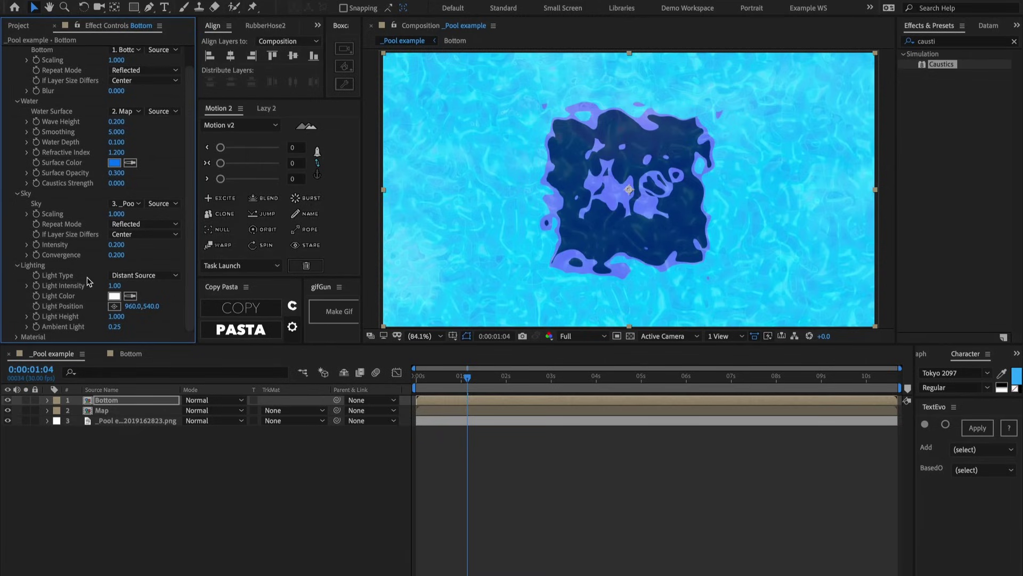
pyautogui.click(142, 276)
pyautogui.click(143, 296)
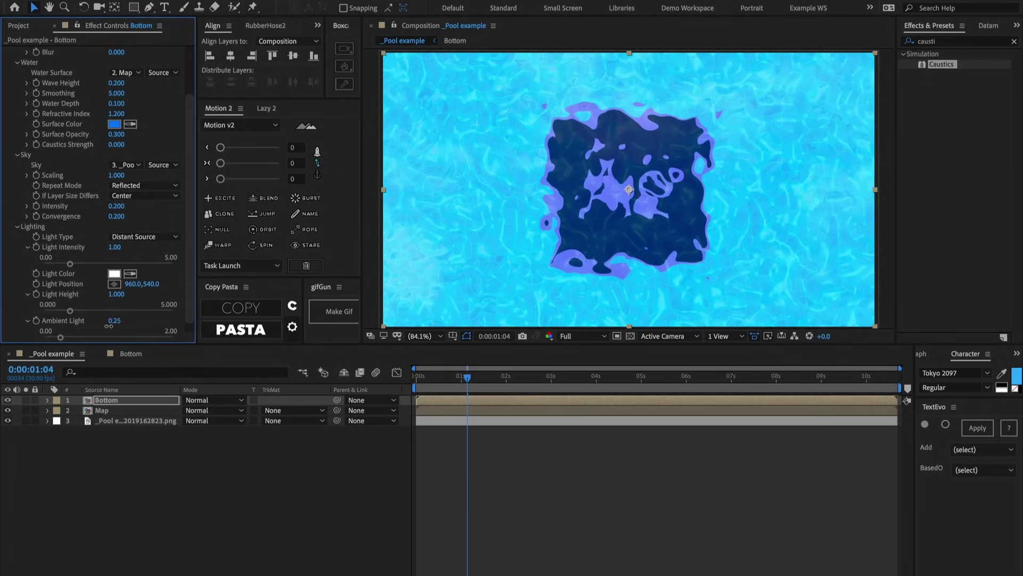
pyautogui.moveTo(115, 247); pyautogui.dragTo(127, 247)
# Change the Light Color in Bottom's Caustics effect to a saturated yellow-orange
pyautogui.click(114, 275)
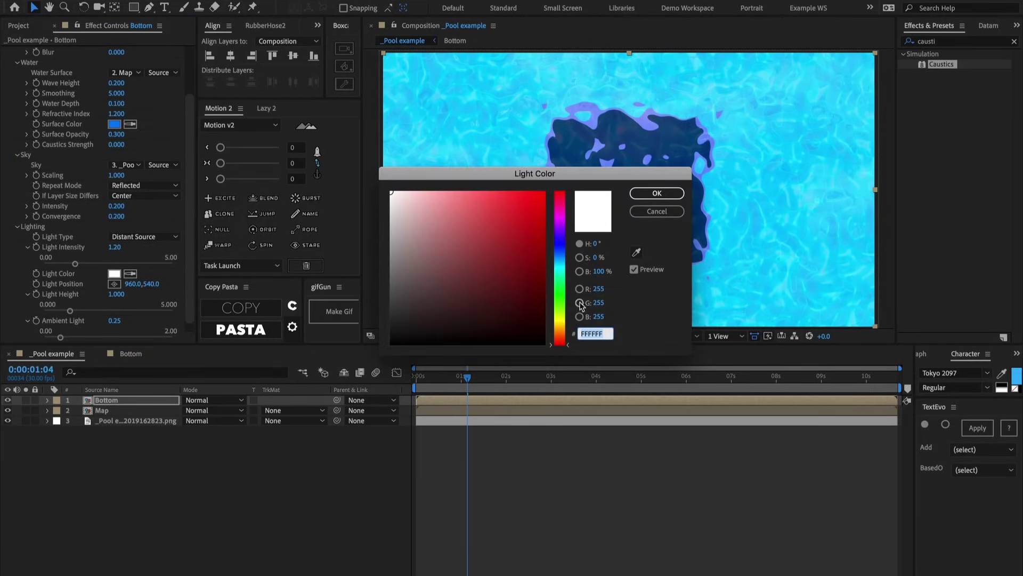
pyautogui.click(562, 319)
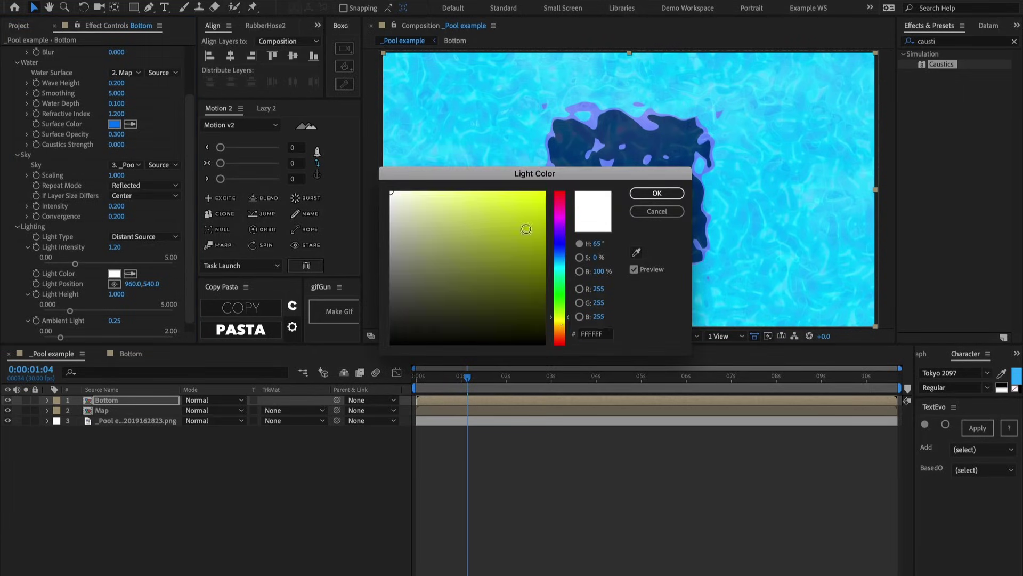
pyautogui.click(560, 327)
pyautogui.click(527, 229)
pyautogui.press('Return')
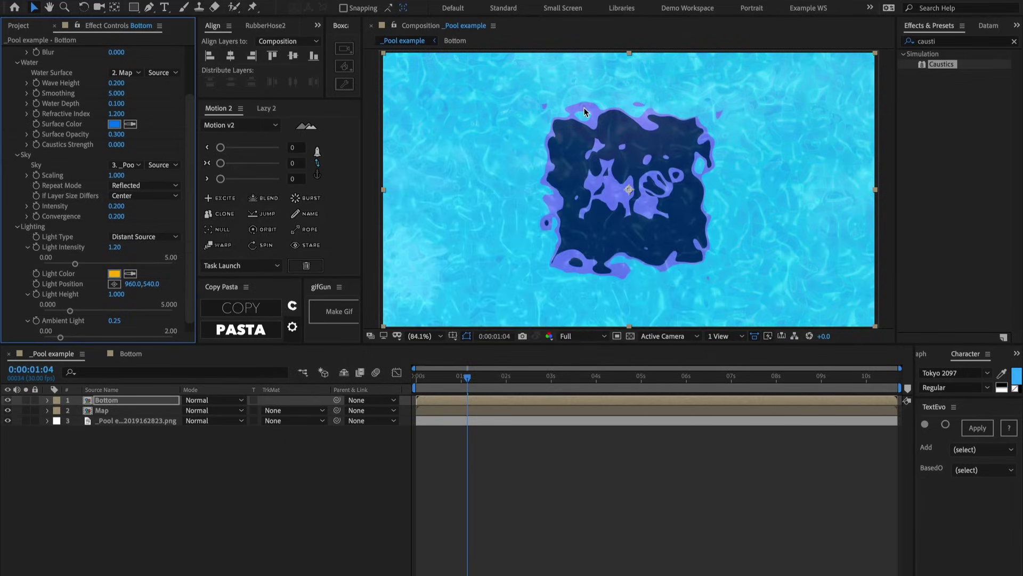
# Try the Point Source light type with a shifted light position in Bottom's Caustics effect, returning to Distant Source
pyautogui.click(142, 237)
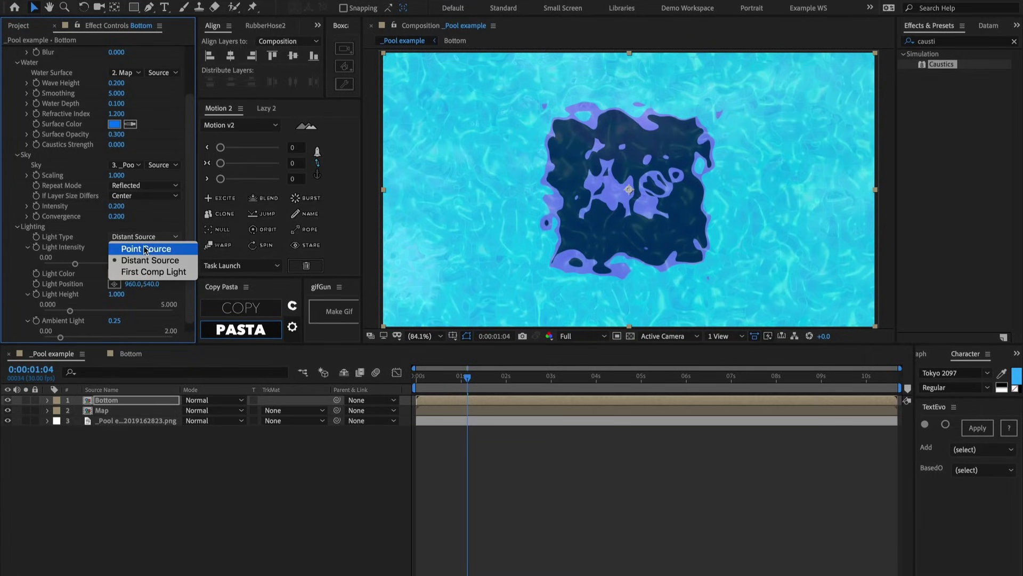
pyautogui.click(146, 249)
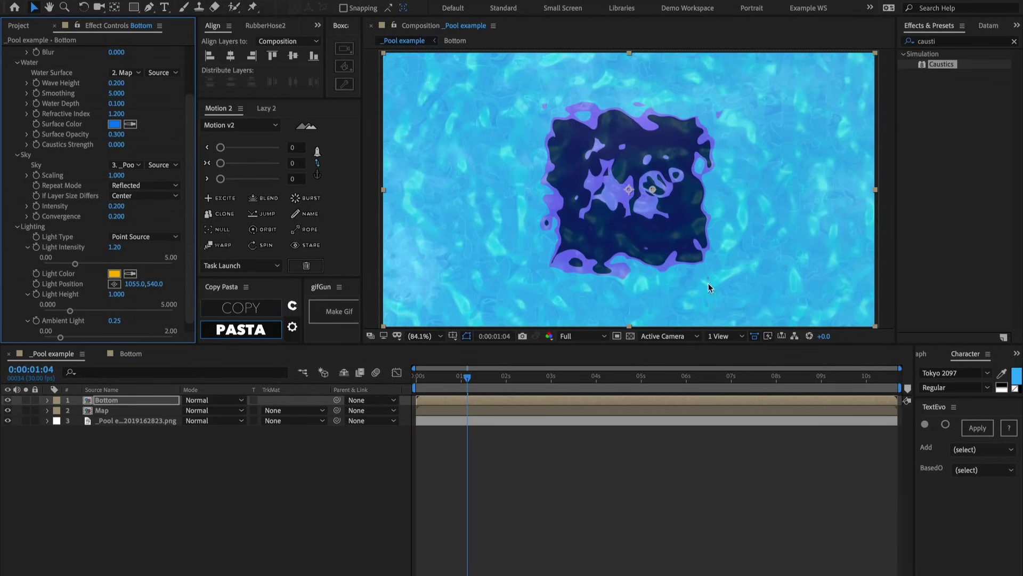
pyautogui.hotkey('ctrl', 'z')
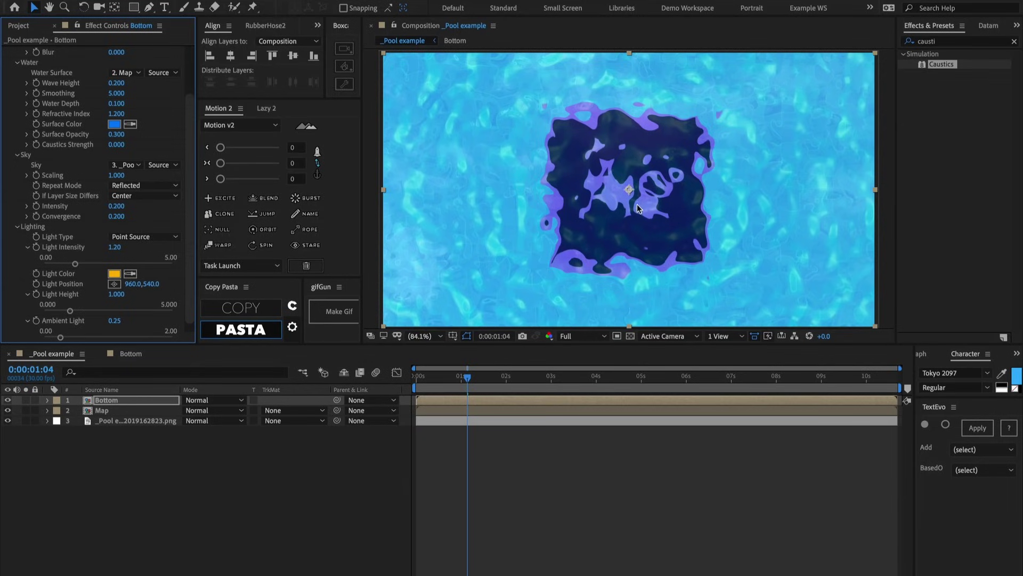
pyautogui.click(130, 238)
pyautogui.click(134, 260)
# Try raising Specular Reflection to 0.230 in the Material settings of Bottom's Caustics effect
pyautogui.click(17, 226)
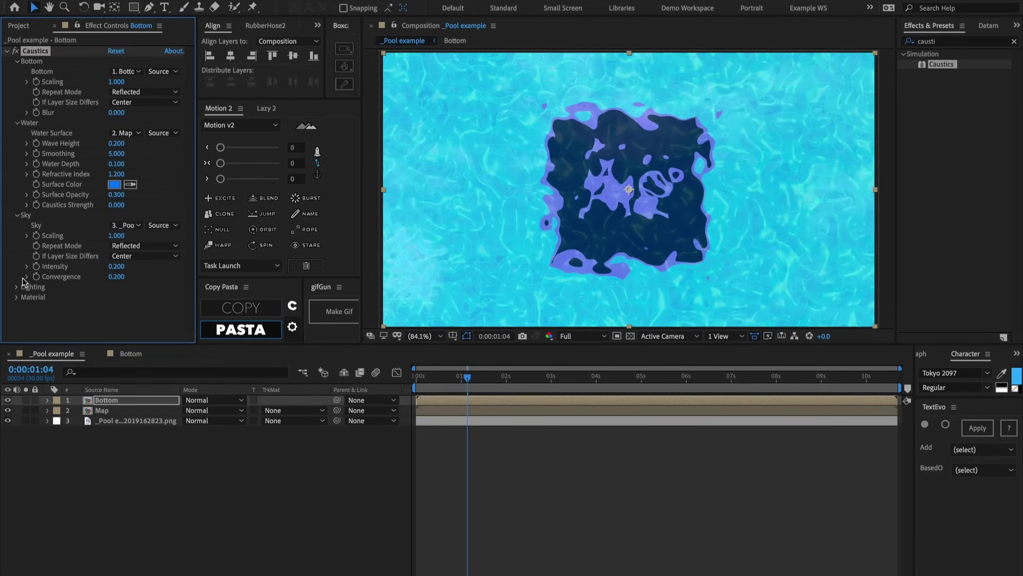
pyautogui.click(16, 298)
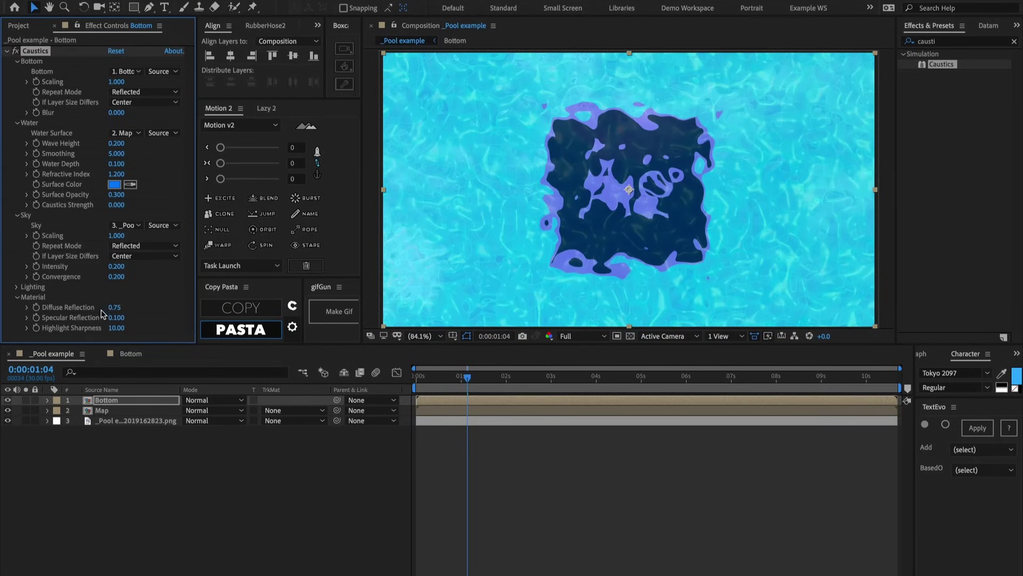
pyautogui.moveTo(116, 317); pyautogui.dragTo(128, 324)
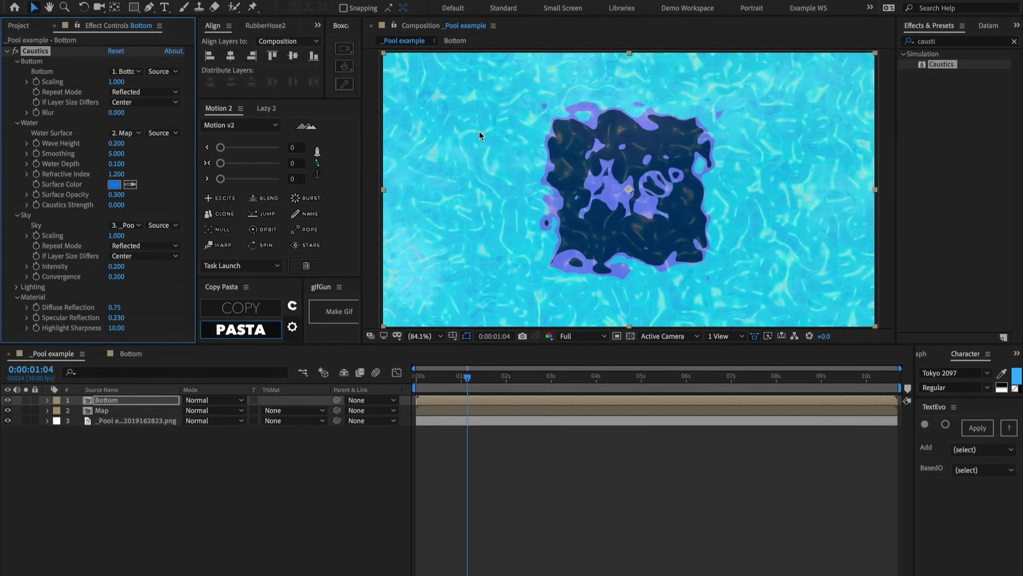
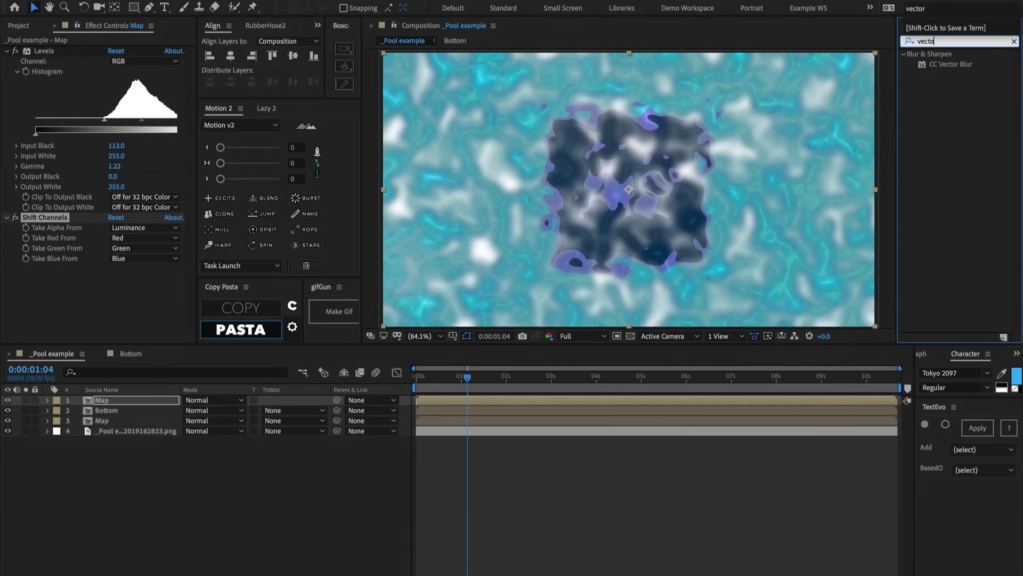
# Apply CC Vector Blur to the top Map layer and set its Amount to 25, soloing the layer while adjusting it
pyautogui.doubleClick(965, 65)
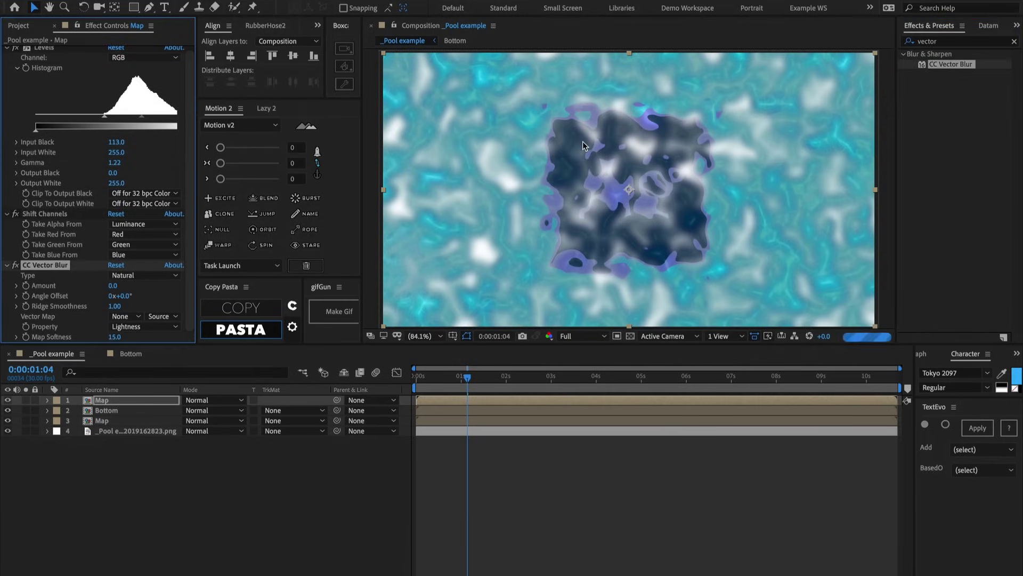
pyautogui.click(25, 399)
pyautogui.click(112, 286)
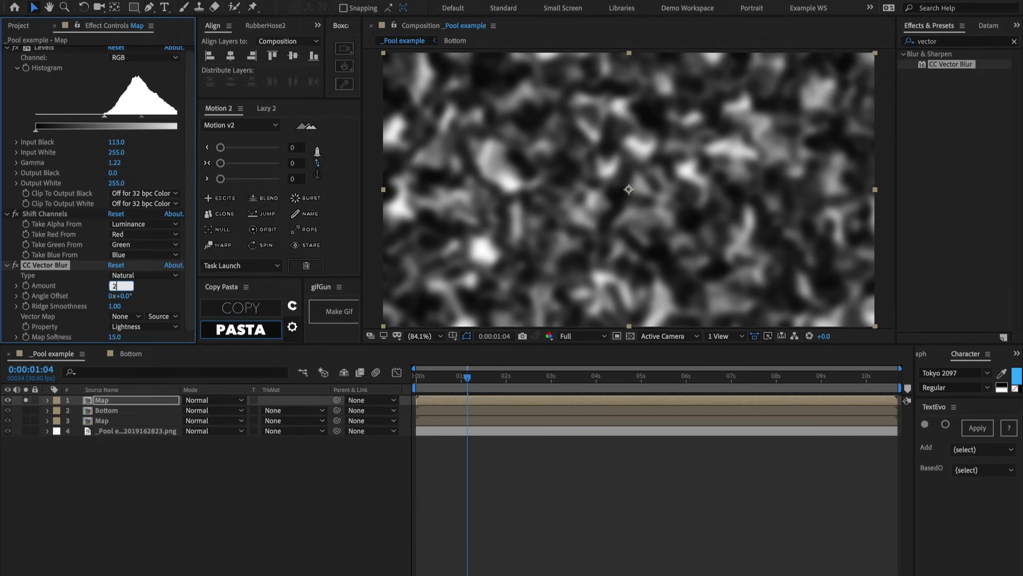
pyautogui.press('Return')
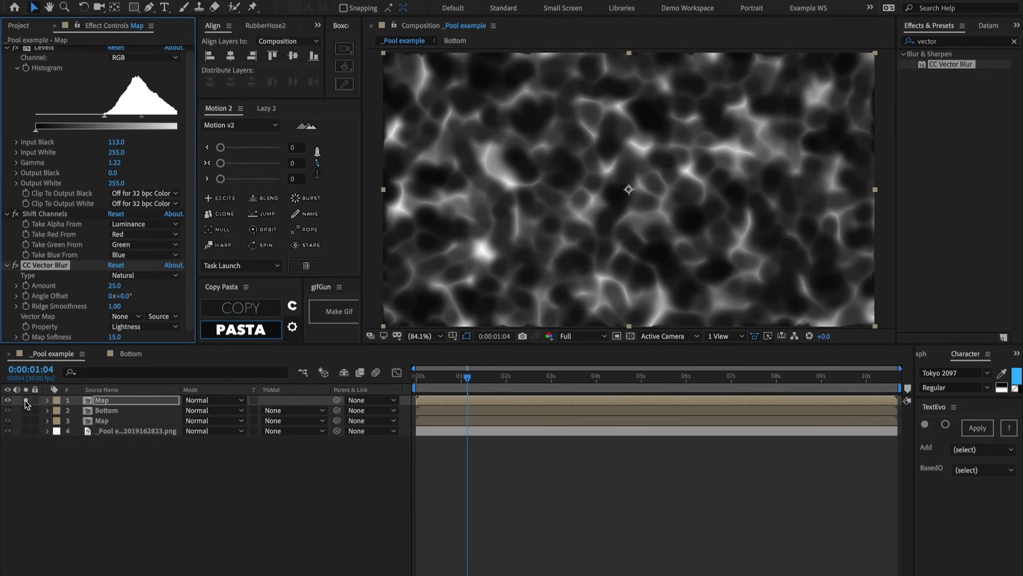
pyautogui.click(25, 400)
# Set the top Map layer's blending mode to Overlay and raise its CC Vector Blur Amount to 46
pyautogui.click(219, 400)
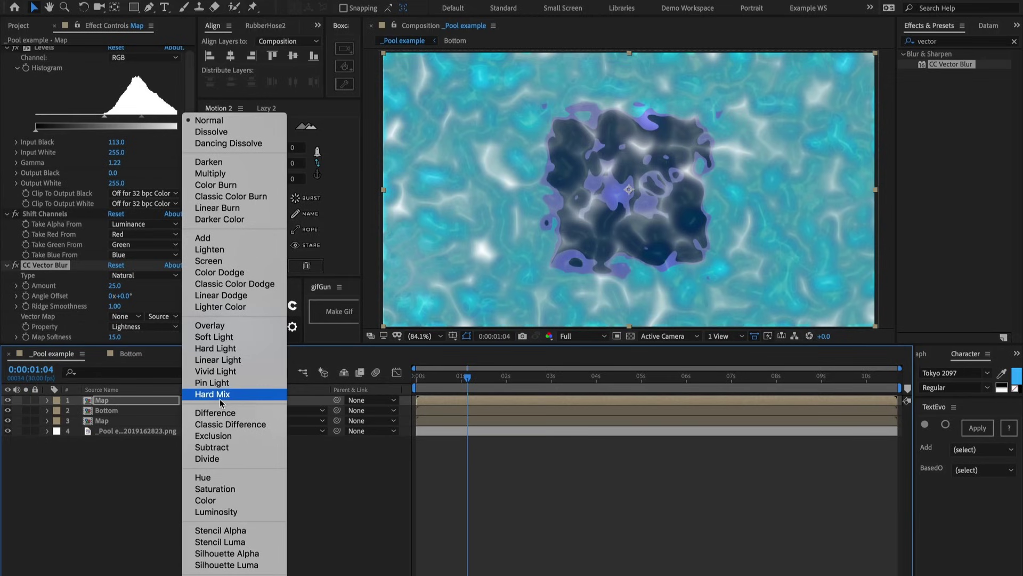
pyautogui.click(224, 326)
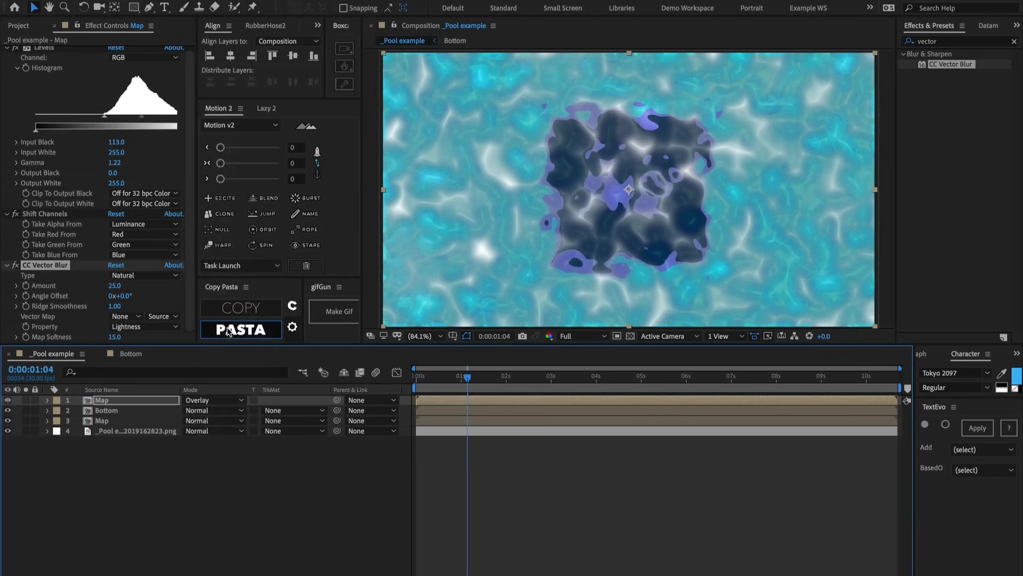
pyautogui.moveTo(117, 289); pyautogui.dragTo(130, 289)
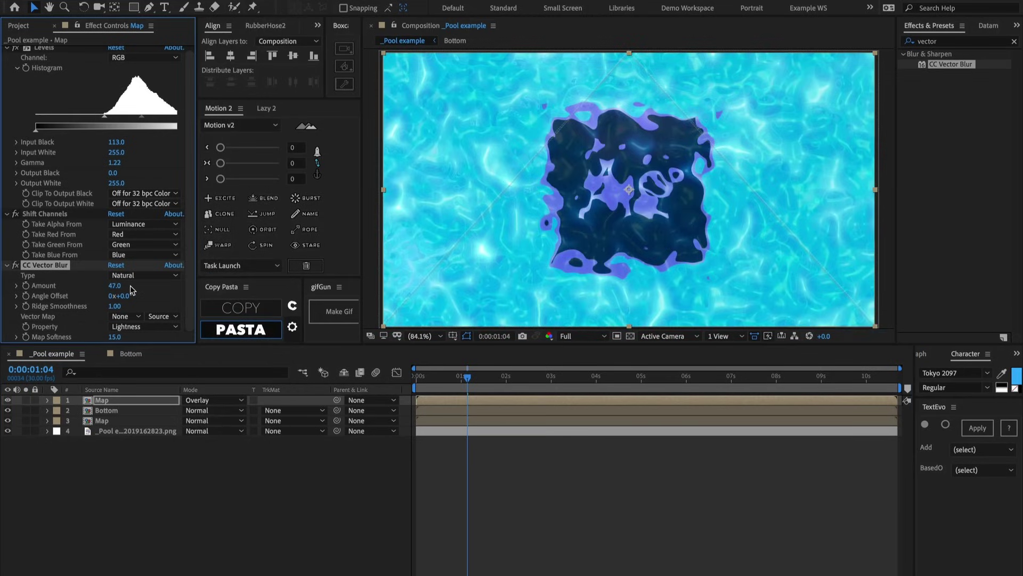
pyautogui.click(578, 465)
# Switch to the web browser and search Google Images for "pool" as a visual reference
pyautogui.press('super+Tab')
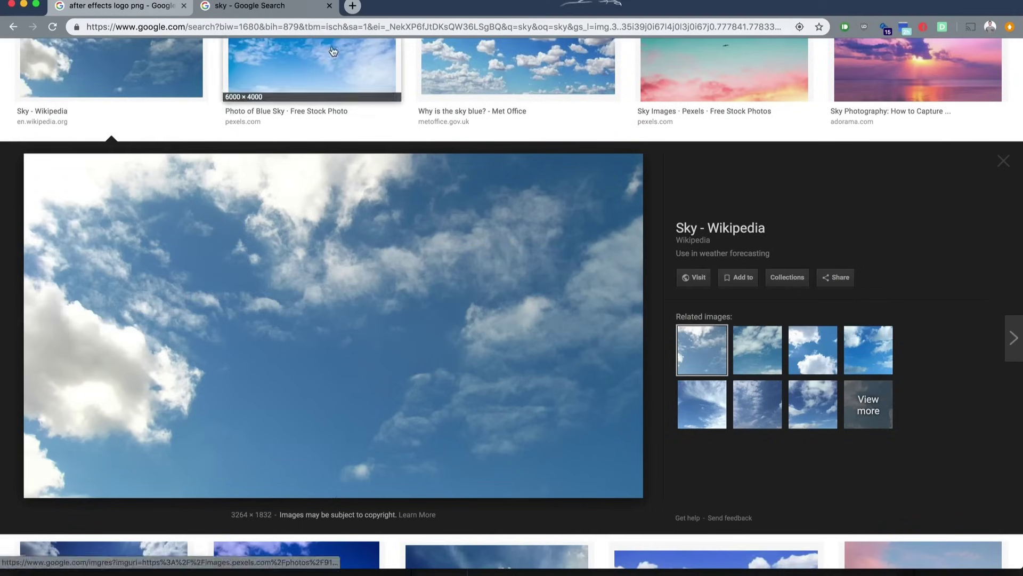
pyautogui.scroll(4, 334, 51)
pyautogui.click(301, 64)
pyautogui.press('BackSpace')
pyautogui.press('BackSpace')
pyautogui.press('BackSpace')
pyautogui.write('pool')
pyautogui.press('Return')
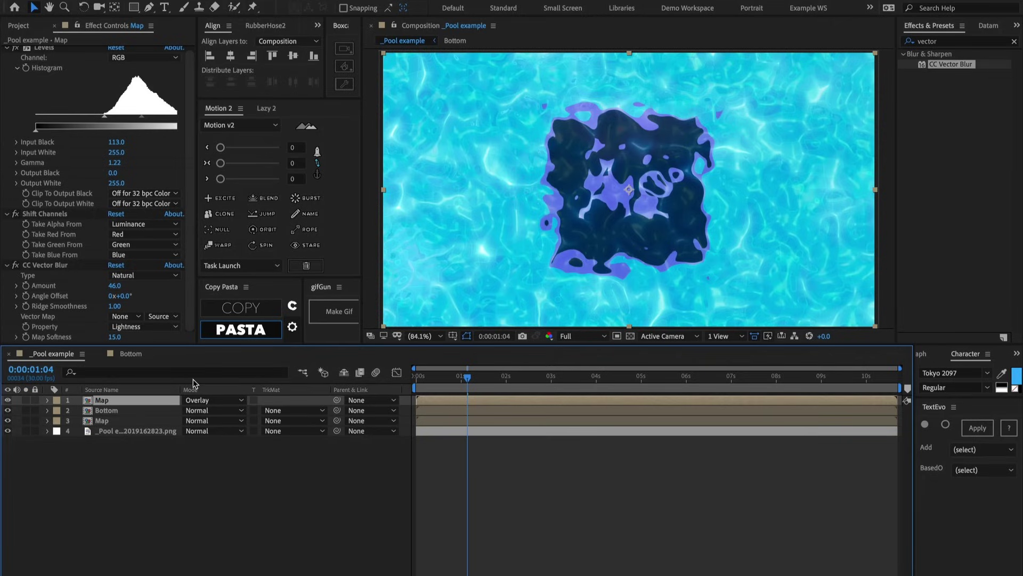
# Set the top Map layer's opacity to 50%
pyautogui.press('t')
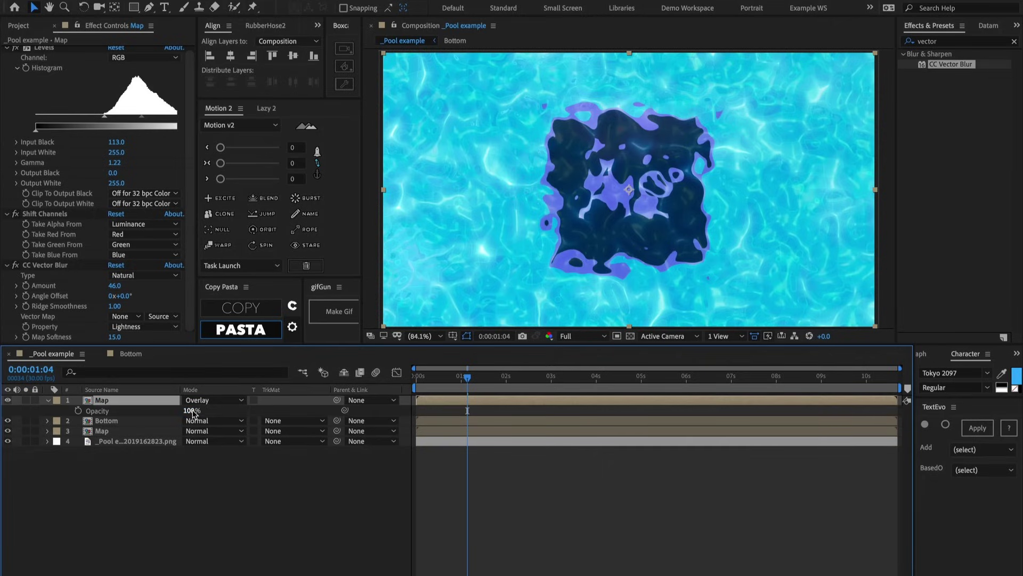
pyautogui.click(192, 411)
pyautogui.write('50')
pyautogui.press('Return')
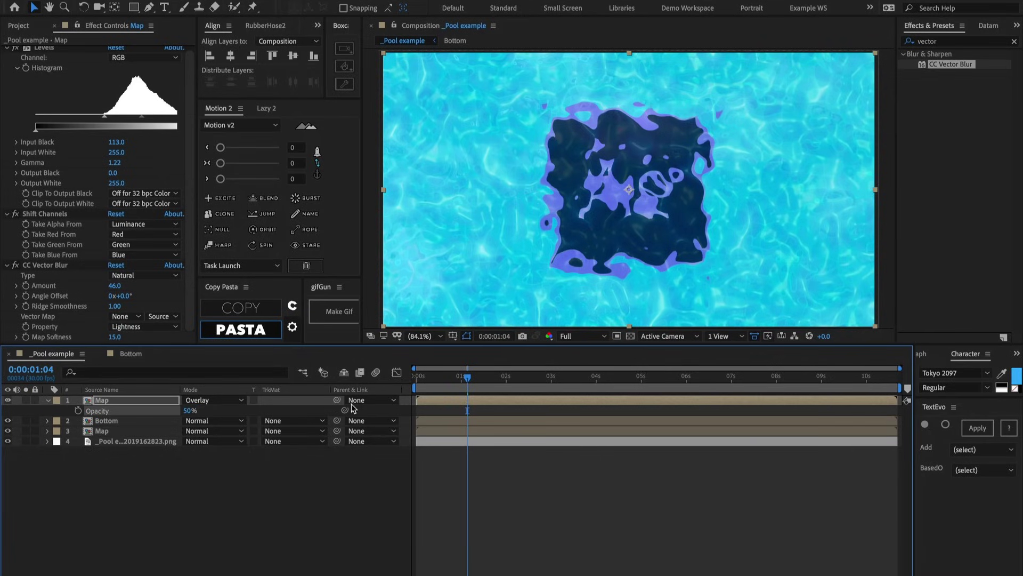
# Preview the first second of the pool animation
pyautogui.click(530, 464)
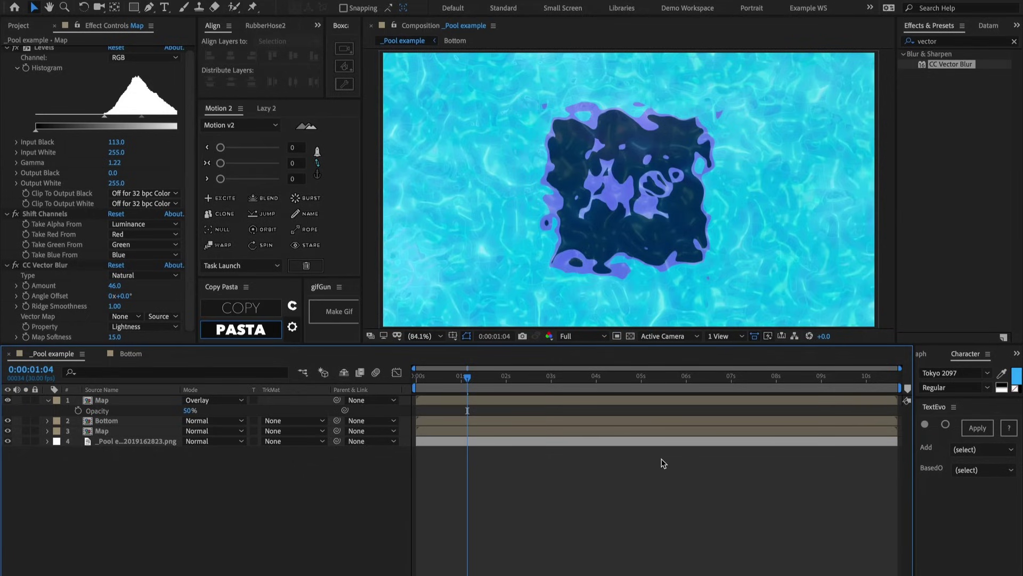
pyautogui.press('space')
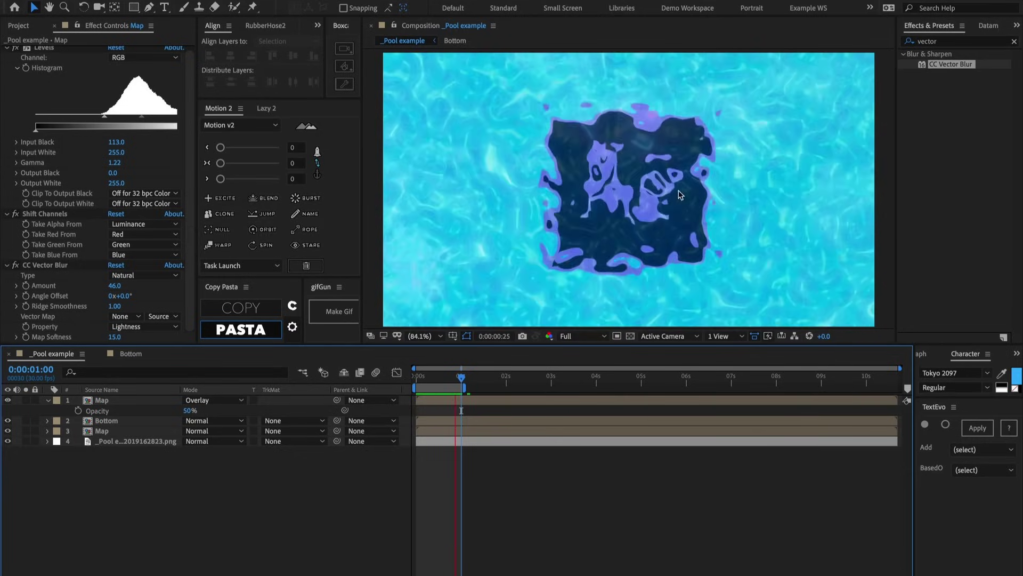
pyautogui.press('space')
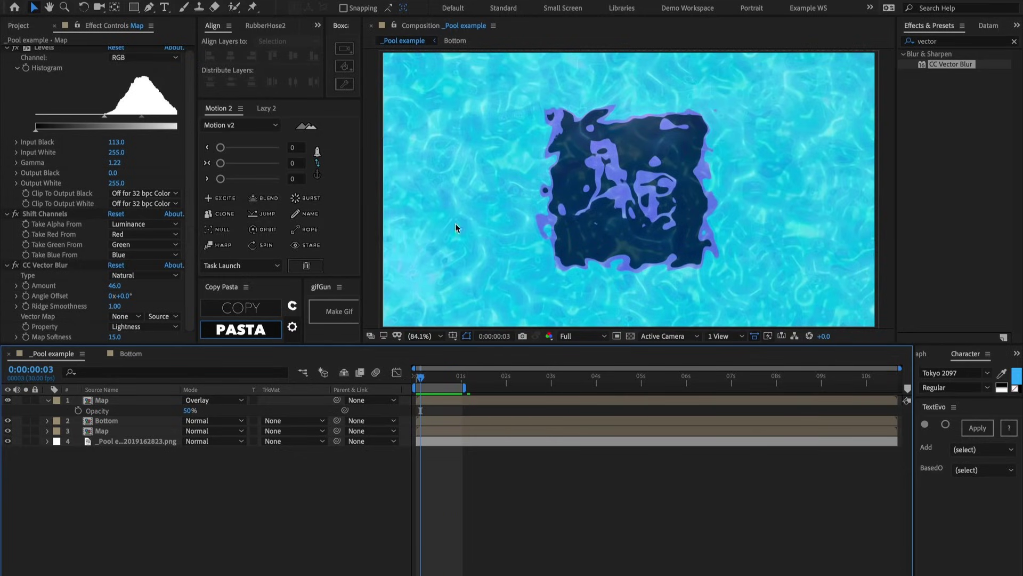
# Try a Water Depth of 0.2 in Bottom's Caustics effect and undo it
pyautogui.click(107, 421)
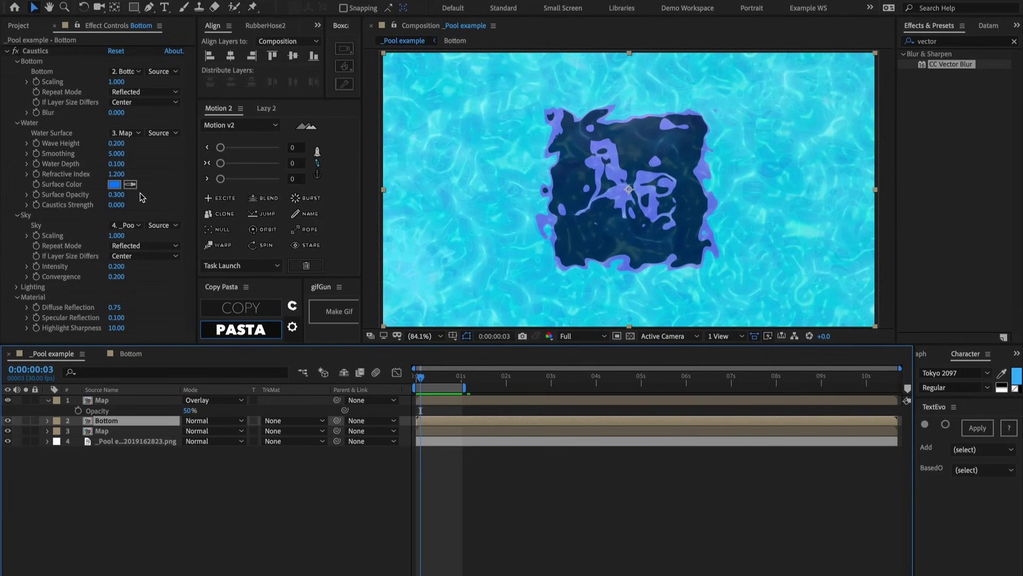
pyautogui.click(116, 164)
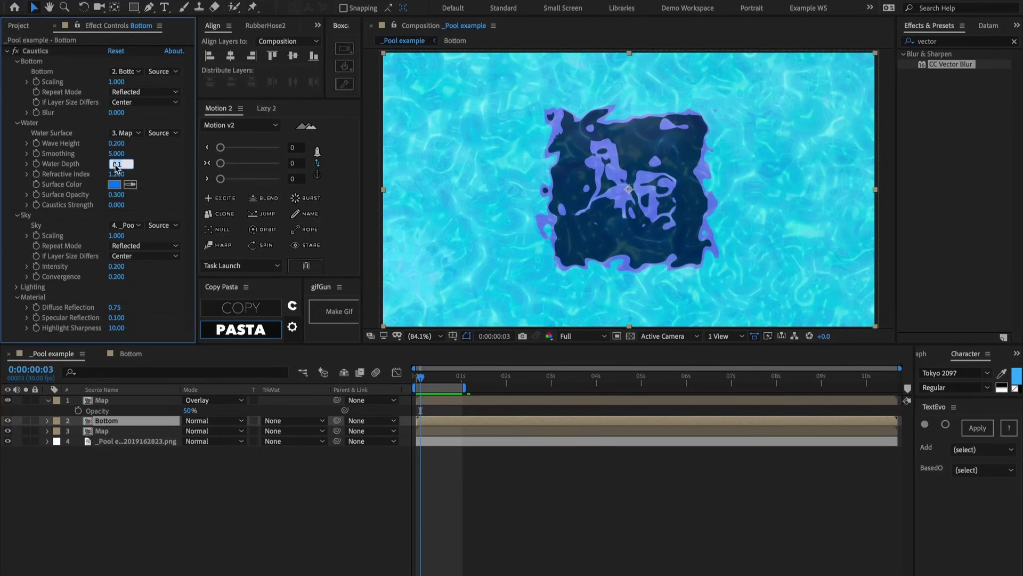
pyautogui.press('Return')
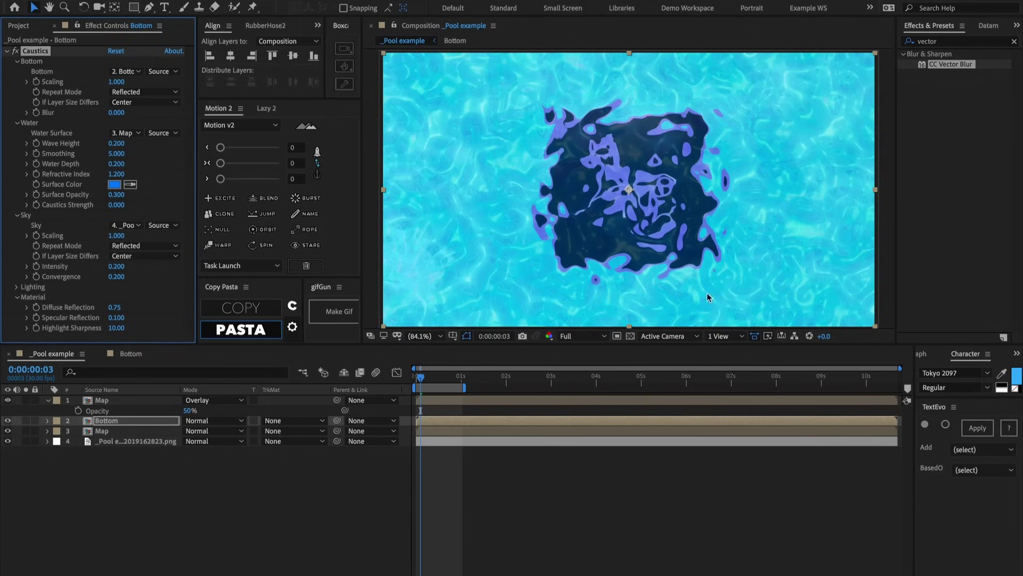
pyautogui.hotkey('ctrl', 'z')
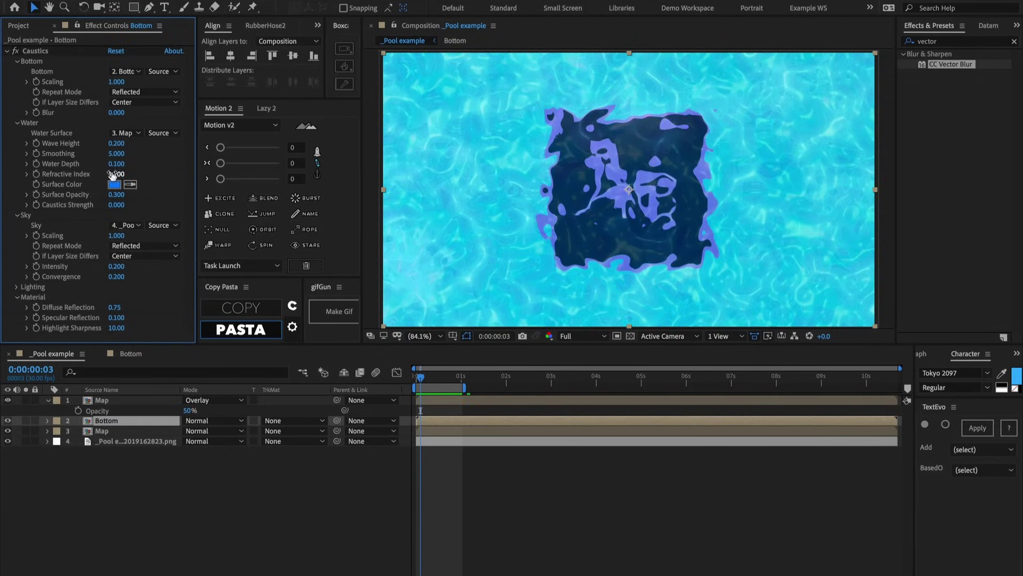
# Try a higher Refractive Index and a Surface Opacity of 0 in Bottom's Caustics effect, restoring Surface Opacity to 0.3
pyautogui.moveTo(115, 177); pyautogui.dragTo(126, 177)
pyautogui.hotkey('ctrl', 'z')
pyautogui.moveTo(116, 195); pyautogui.dragTo(83, 199)
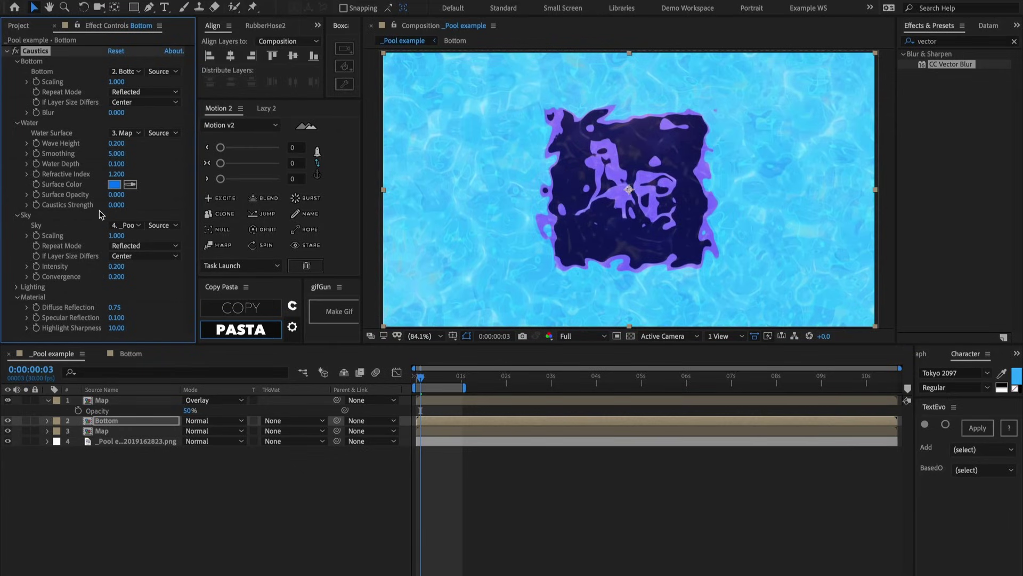
pyautogui.moveTo(116, 195); pyautogui.dragTo(131, 194)
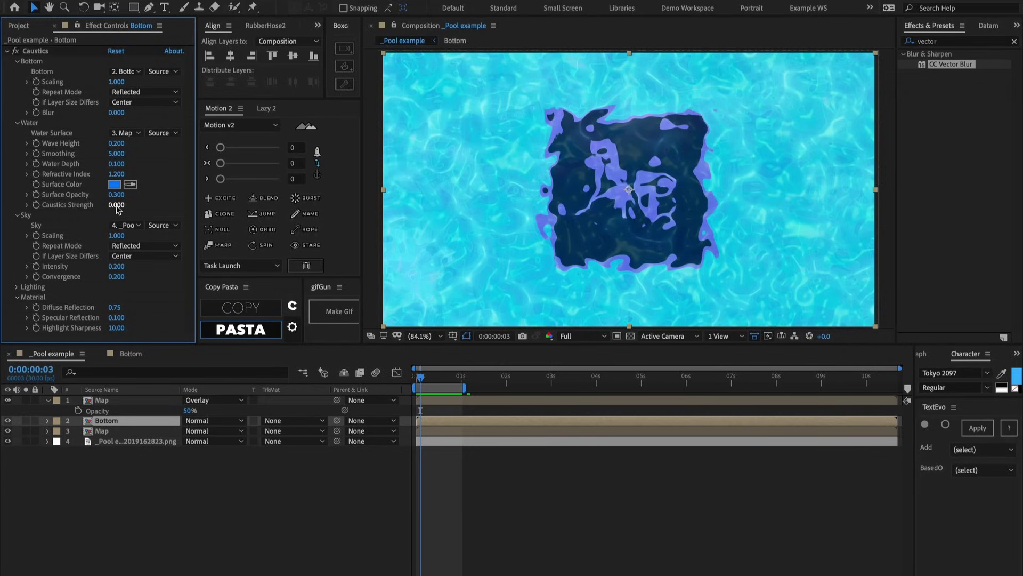
# Try a Caustics Strength of 0.1 in Bottom's Caustics effect, inspect the water up close, and undo the change
pyautogui.moveTo(116, 208); pyautogui.dragTo(125, 209)
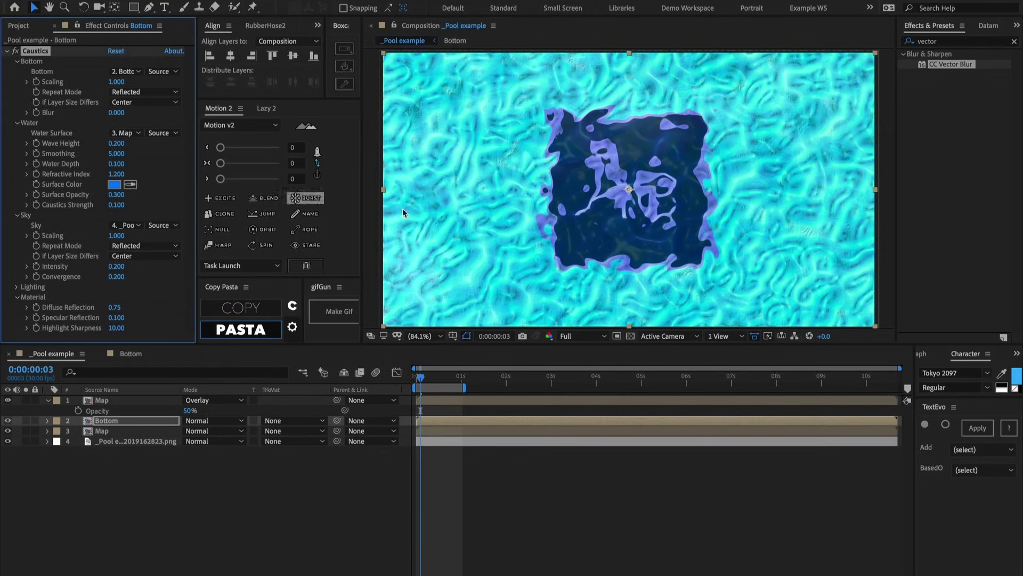
pyautogui.press('.')
pyautogui.press('.')
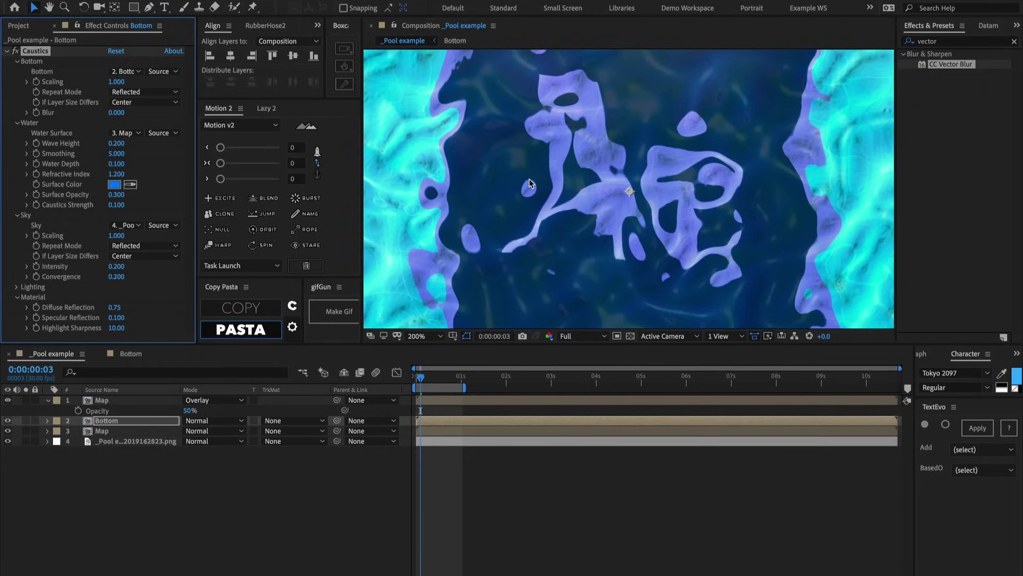
pyautogui.press(',')
pyautogui.press(',')
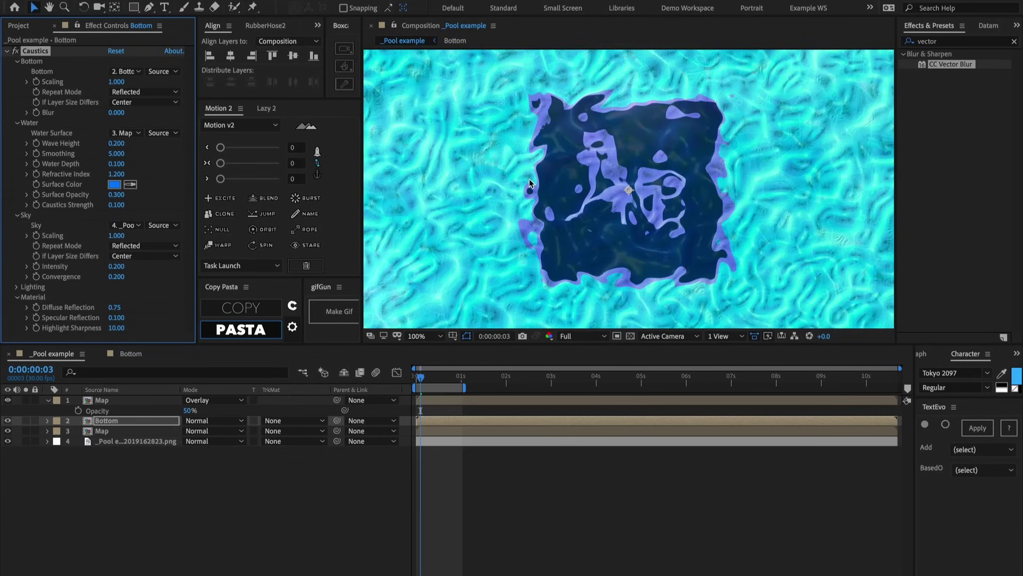
pyautogui.hotkey('ctrl', 'z')
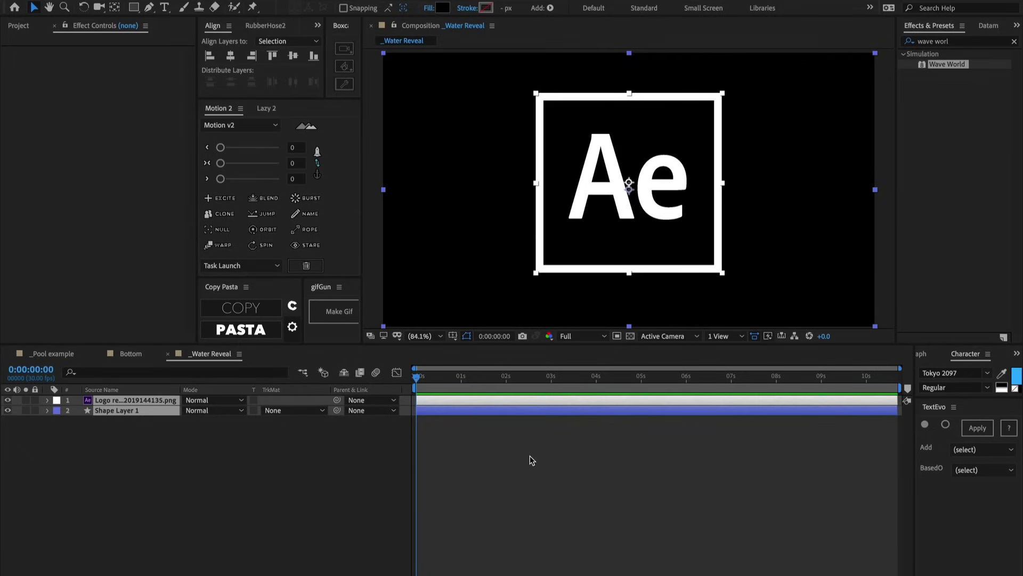
# Pre-compose the logo image and the black shape layer together and name the resulting layer Ground
pyautogui.click(455, 461)
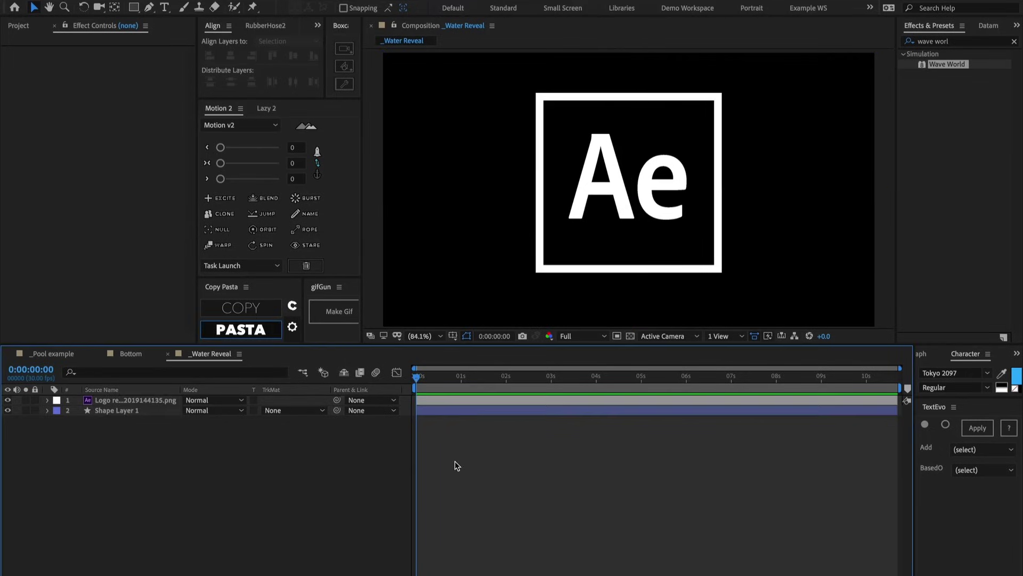
pyautogui.click(433, 400)
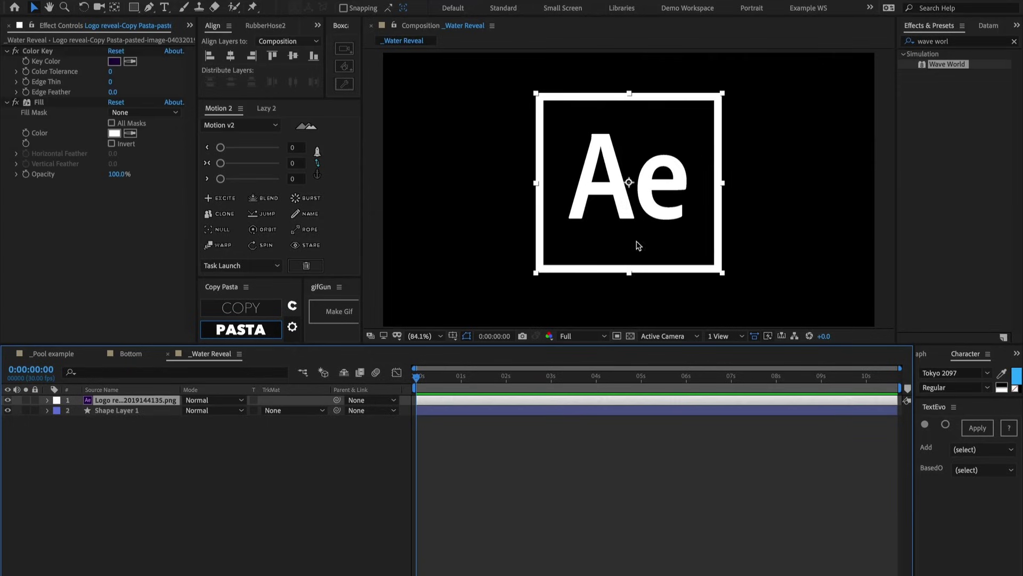
pyautogui.click(154, 429)
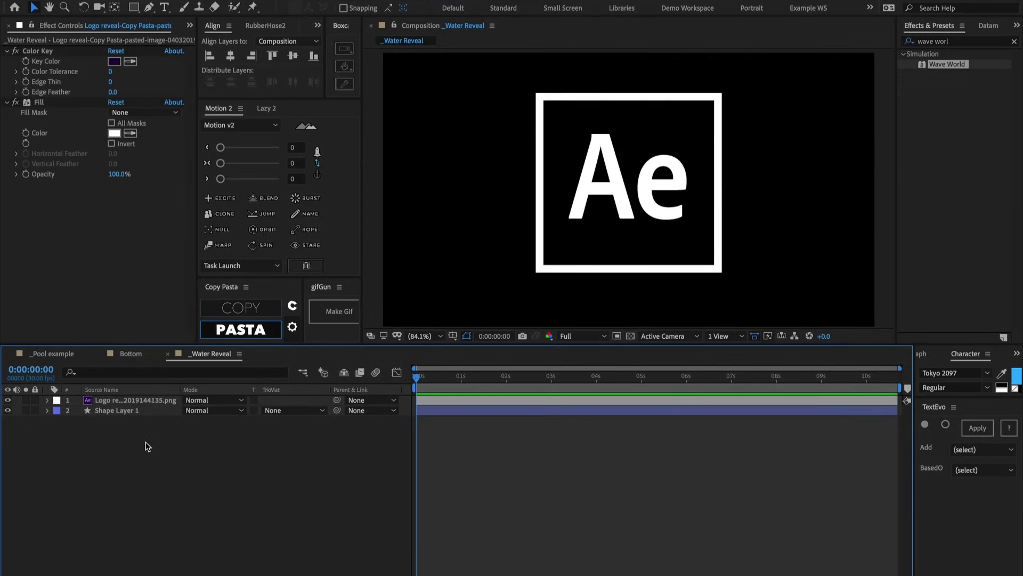
pyautogui.click(122, 410)
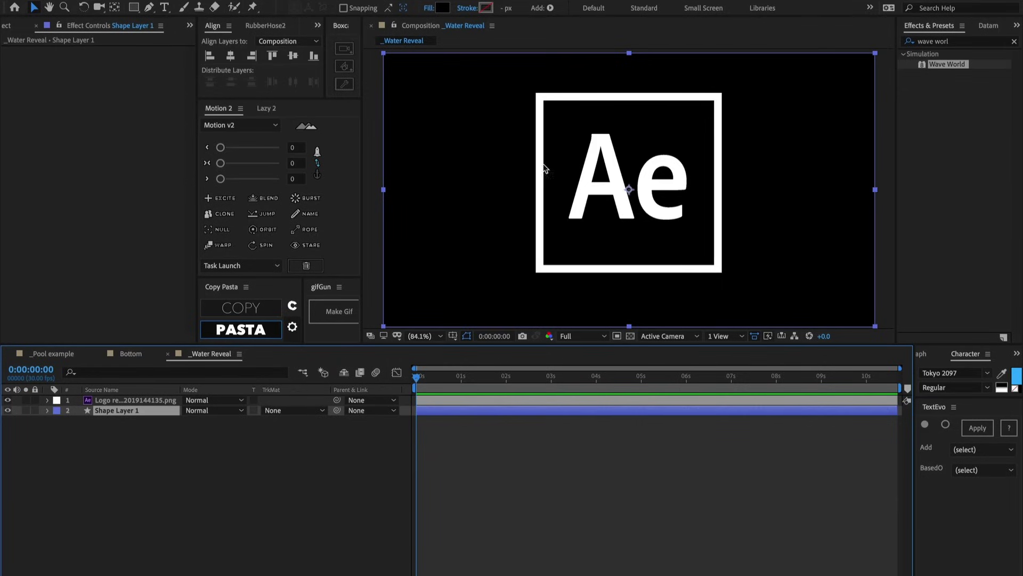
pyautogui.keyDown('shift'); pyautogui.click(521, 398); pyautogui.keyUp('shift')
pyautogui.hotkey('ctrl', 'shift', 'c')
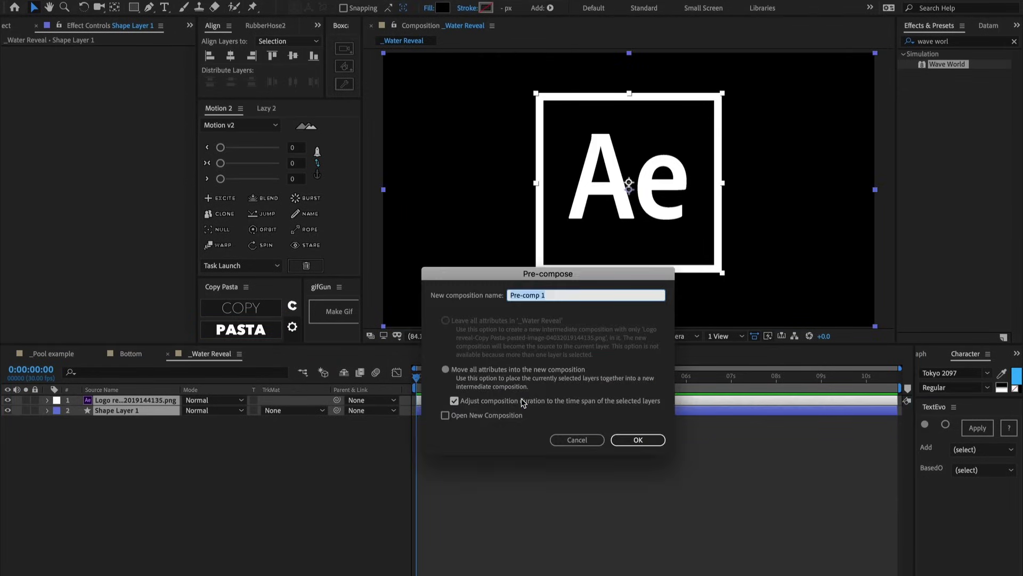
pyautogui.write('Gtrou')
pyautogui.press('Return')
pyautogui.press('Return')
pyautogui.write('Ground')
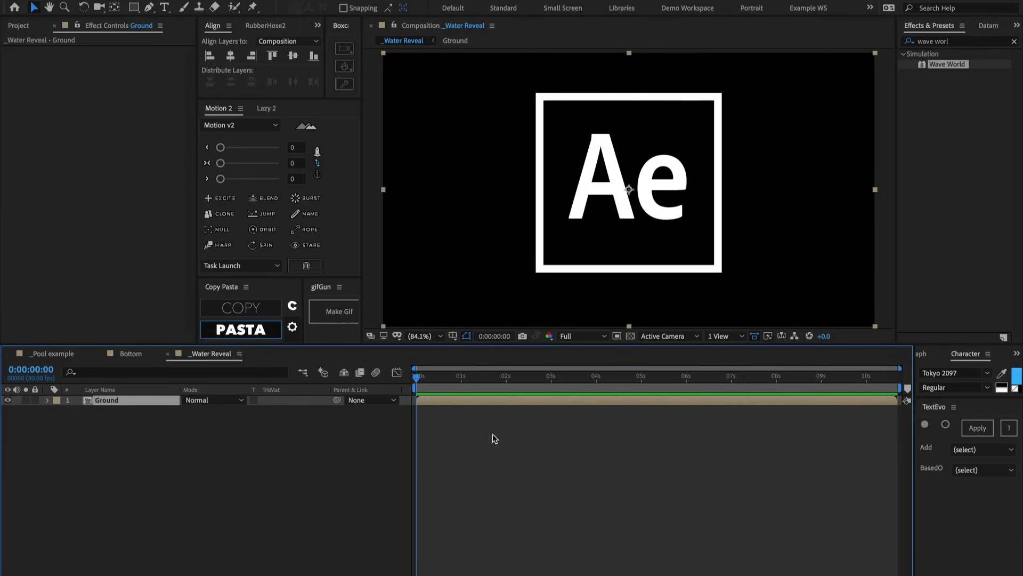
# Add a full-frame black rectangle shape layer above Ground and apply the Wave World effect to it
pyautogui.click(497, 423)
pyautogui.doubleClick(133, 8)
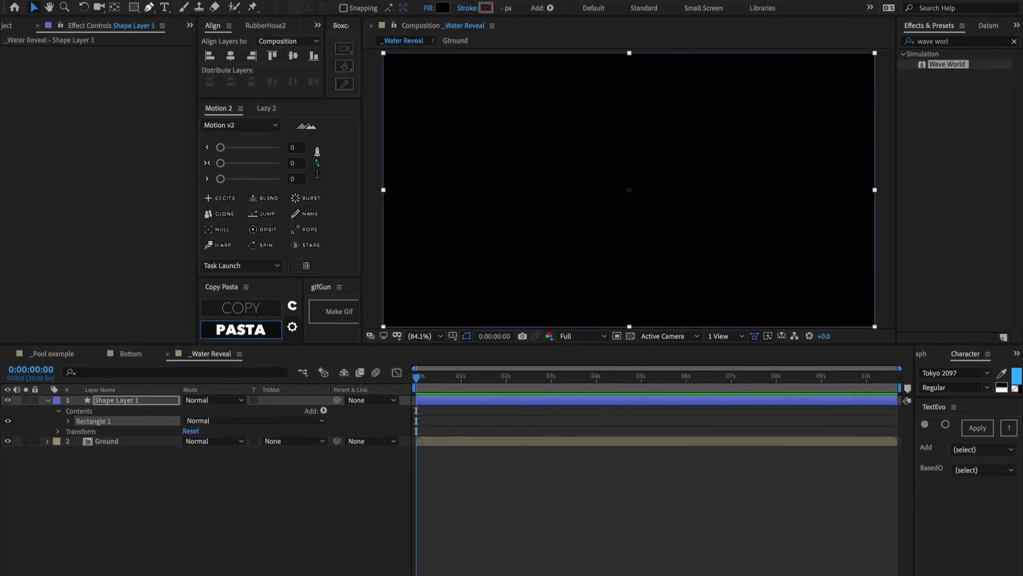
pyautogui.moveTo(953, 64); pyautogui.dragTo(665, 137)
# Assign the Ground layer as Wave World's ground and set the simulation's Grid Resolution to 300
pyautogui.click(17, 102)
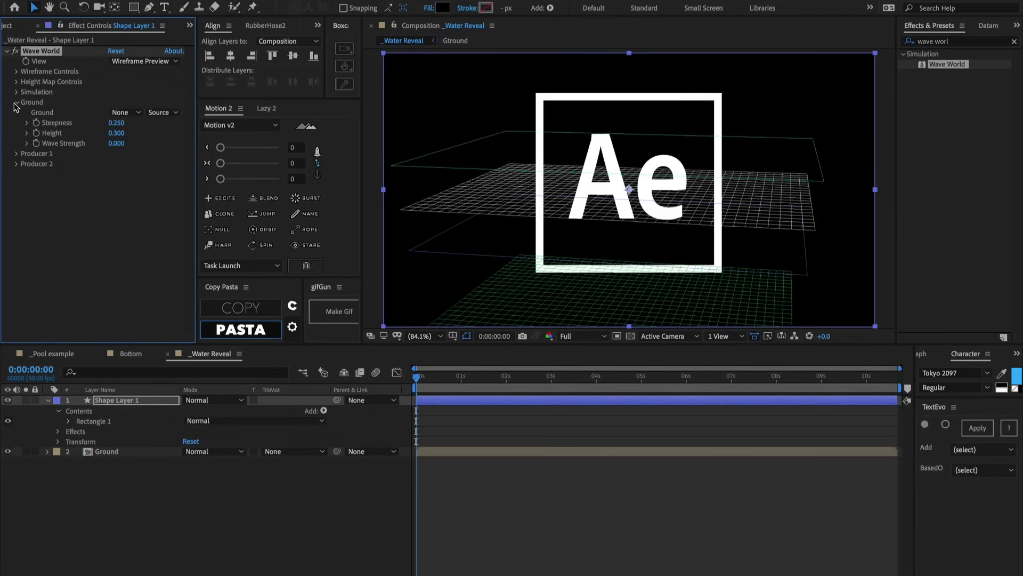
pyautogui.click(143, 111)
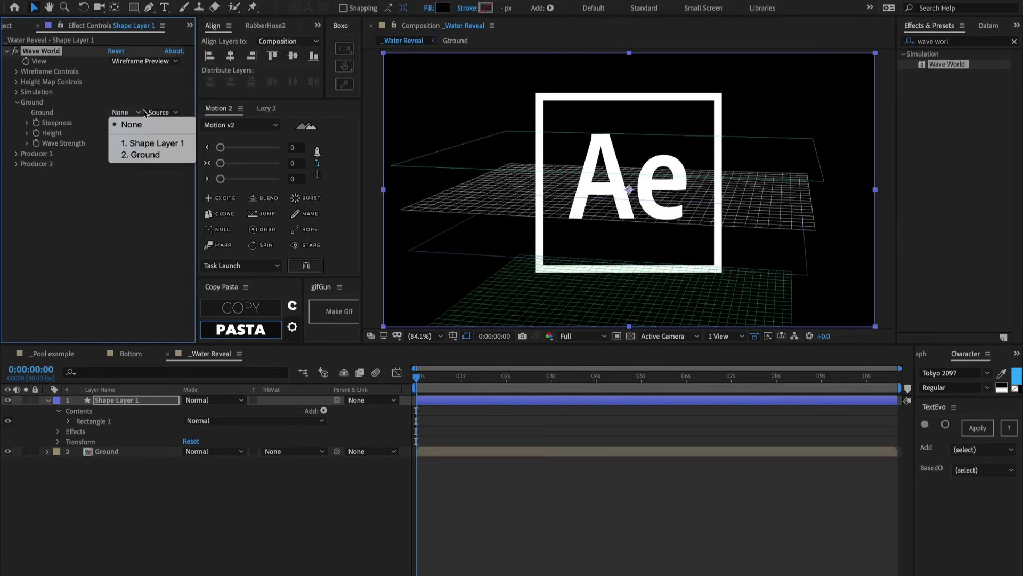
pyautogui.click(147, 156)
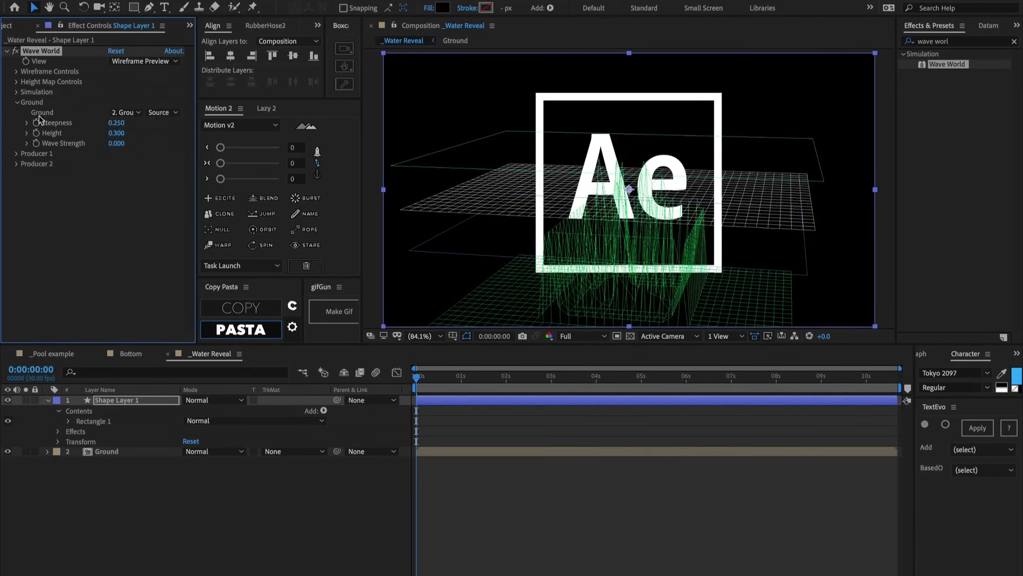
pyautogui.click(16, 91)
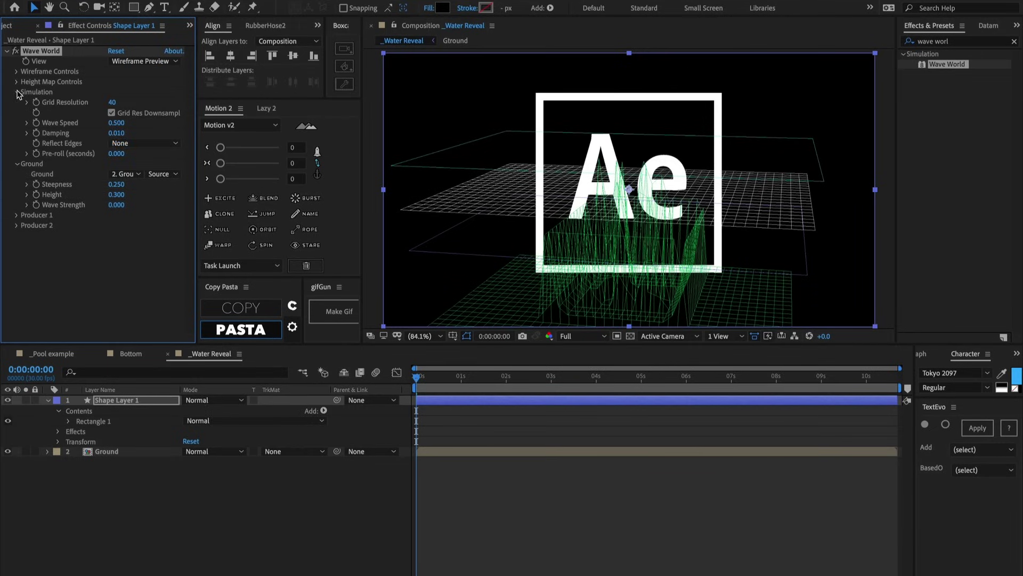
pyautogui.click(113, 102)
pyautogui.press('Return')
pyautogui.click(98, 510)
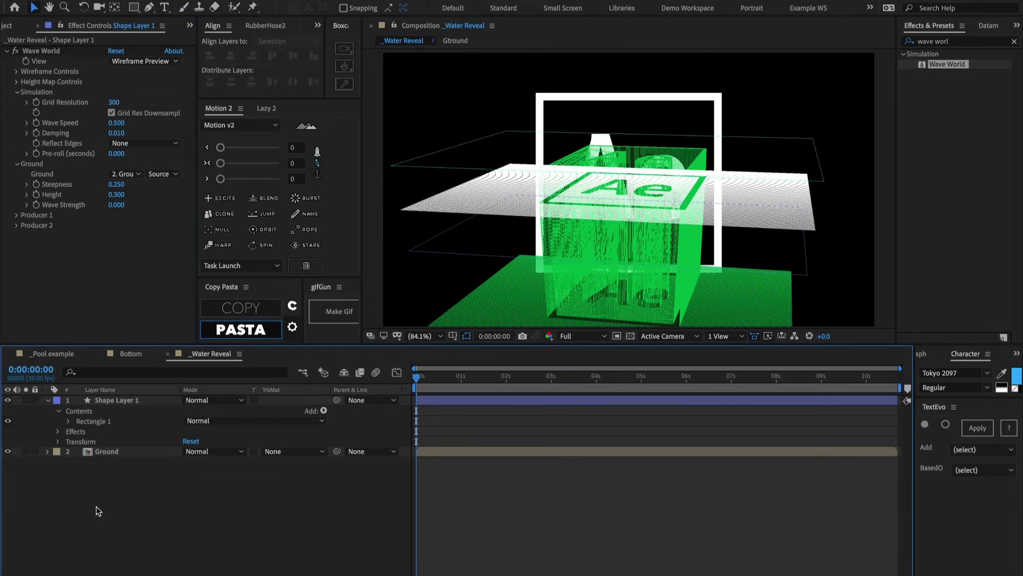
# Hide the Ground layer in _Water Reveal and check the logo inside its pre-composition
pyautogui.click(7, 450)
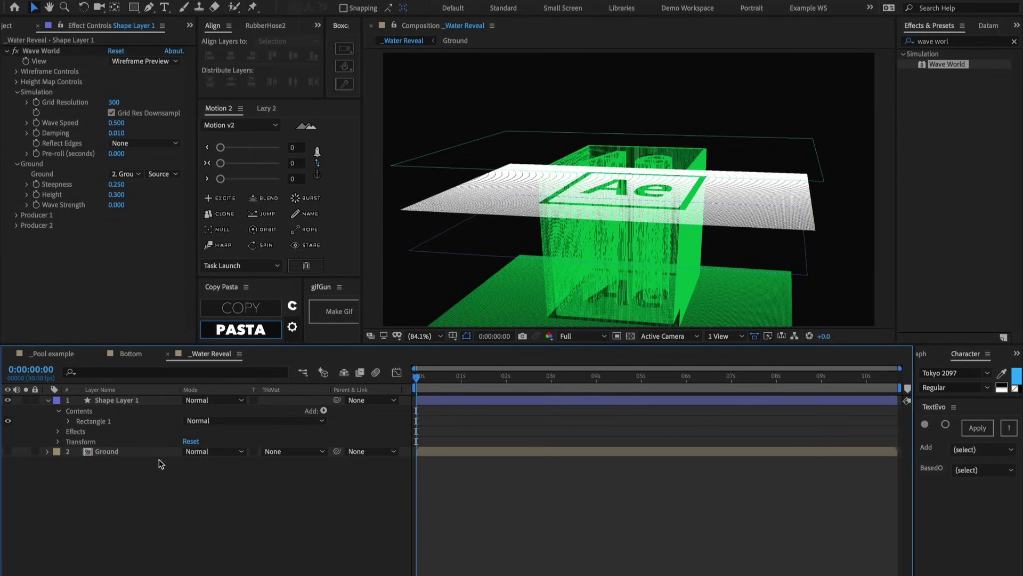
pyautogui.doubleClick(130, 453)
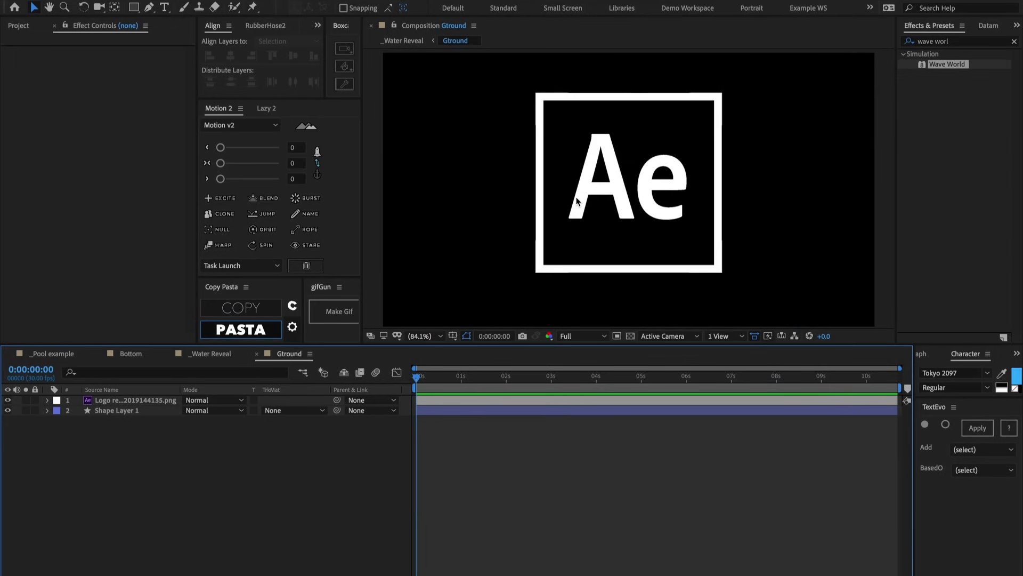
pyautogui.press('Tab')
pyautogui.click(538, 206)
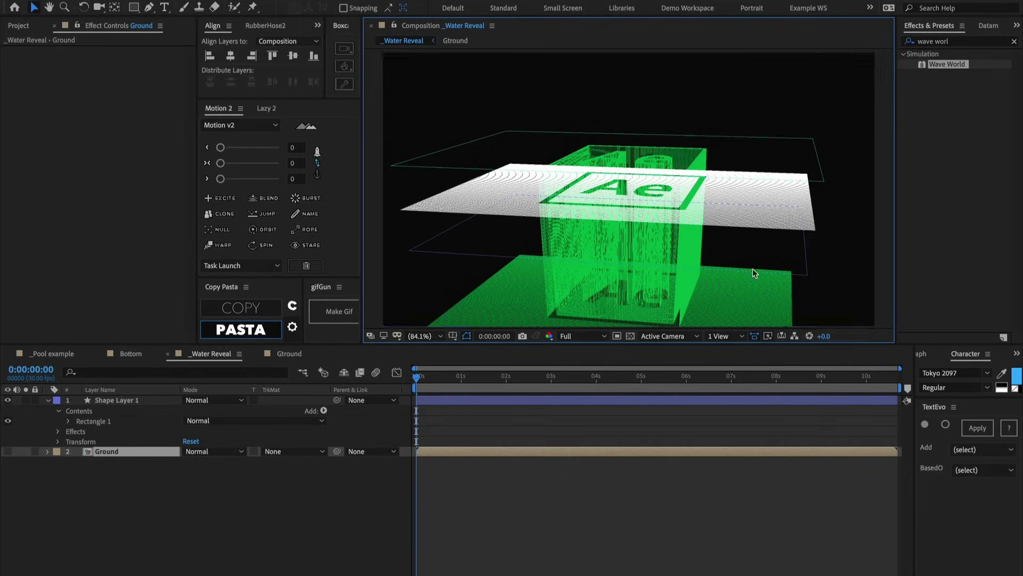
# Tilt Wave World's wireframe to a Vertical Rotation of -0.2° and lower the ground Height to 0.247, just beneath the water surface
pyautogui.click(711, 400)
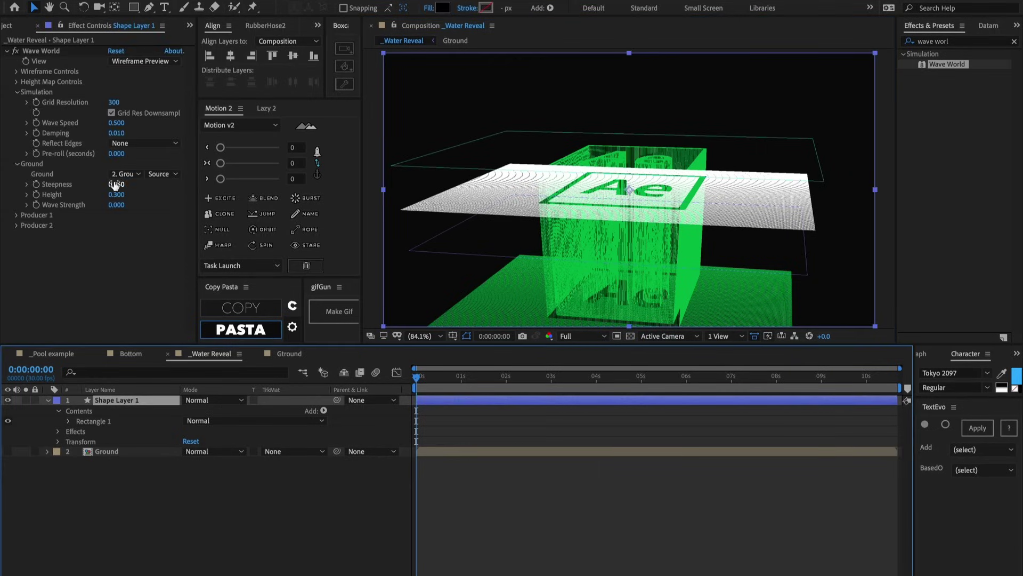
pyautogui.moveTo(120, 198); pyautogui.dragTo(89, 200)
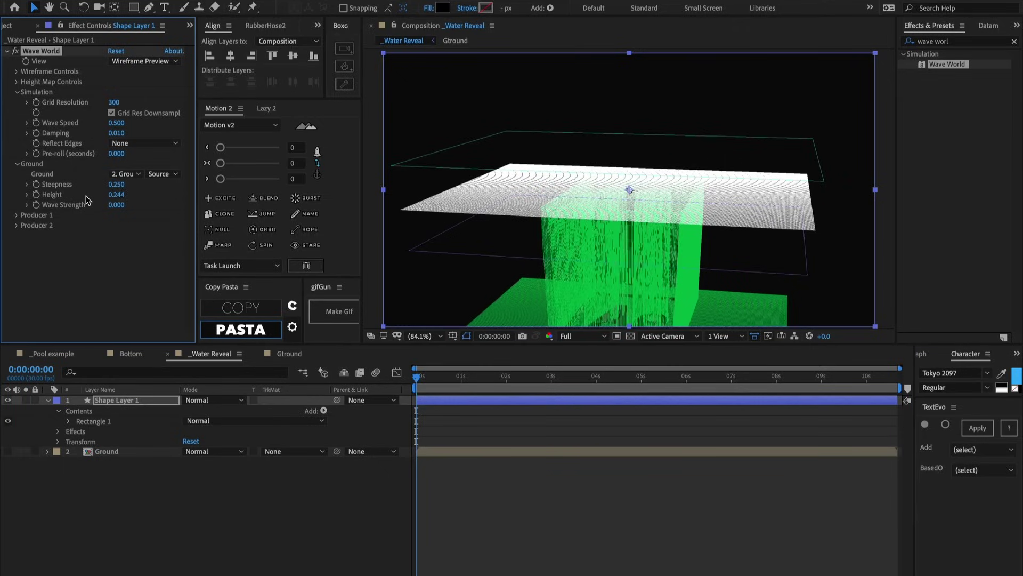
pyautogui.click(17, 71)
pyautogui.moveTo(121, 91); pyautogui.dragTo(32, 92)
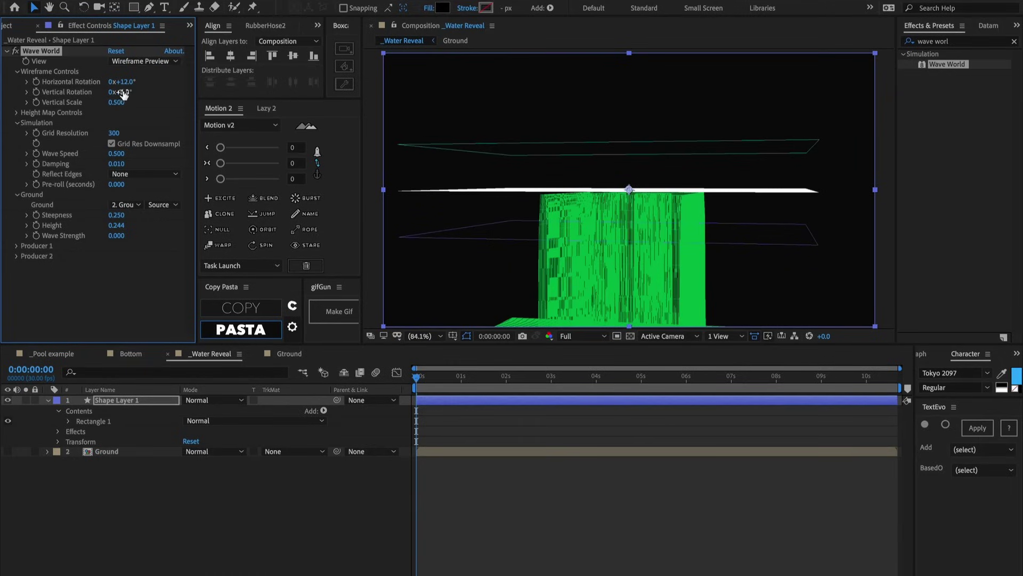
pyautogui.moveTo(123, 92); pyautogui.dragTo(121, 92)
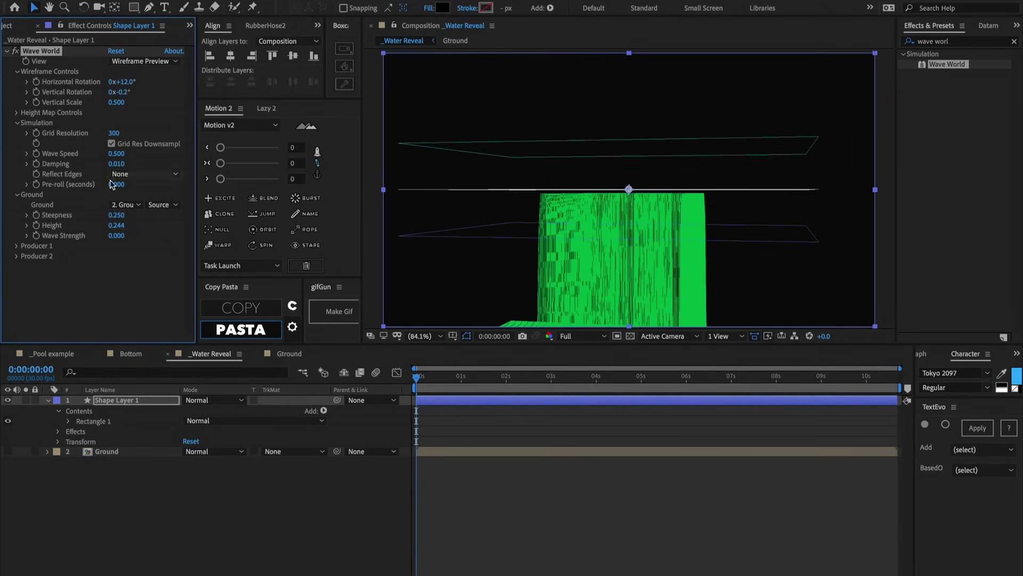
pyautogui.moveTo(116, 225); pyautogui.dragTo(122, 230)
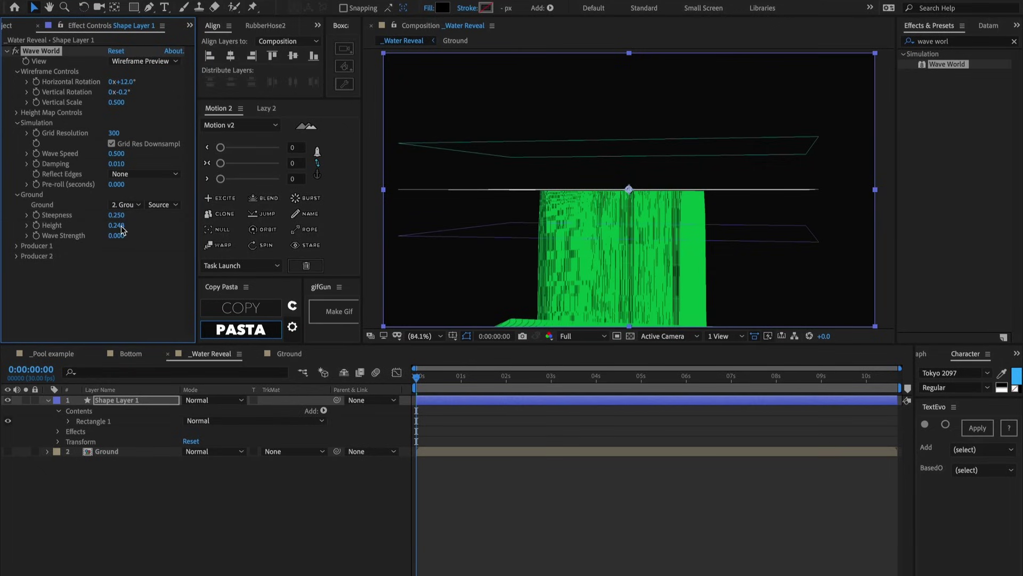
# Keyframe Producer 1's Amplitude in Wave World from 0.5 at frame 10 to 0 at one second
pyautogui.hotkey('shift', 'pagedown')
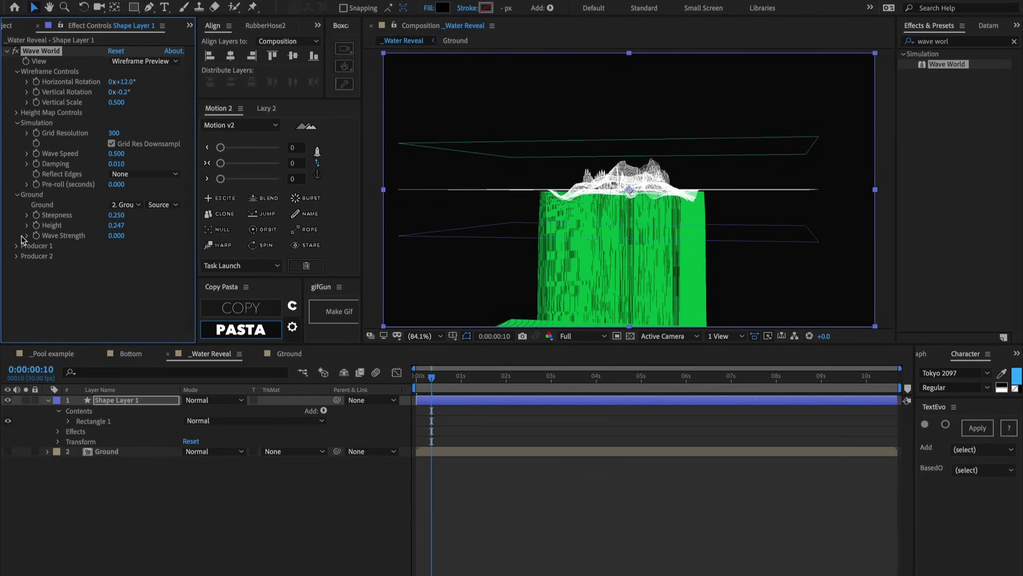
pyautogui.click(16, 246)
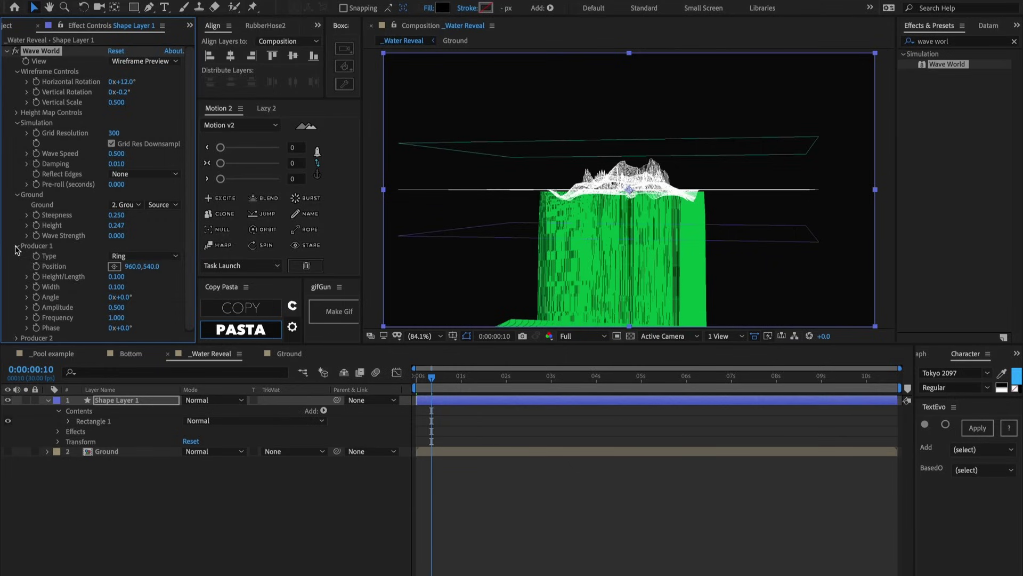
pyautogui.click(36, 307)
pyautogui.press('u')
pyautogui.press('space')
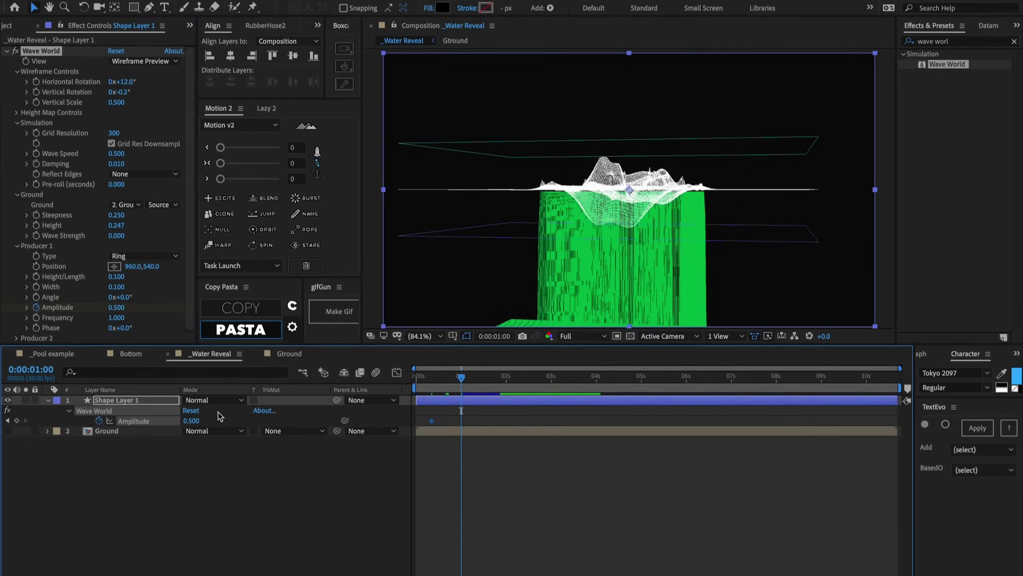
pyautogui.click(191, 421)
pyautogui.press('Return')
# Switch Wave World's View to Height Map and preview the ripples over the logo
pyautogui.press('space')
pyautogui.press('space')
pyautogui.click(143, 61)
pyautogui.click(227, 71)
pyautogui.press('space')
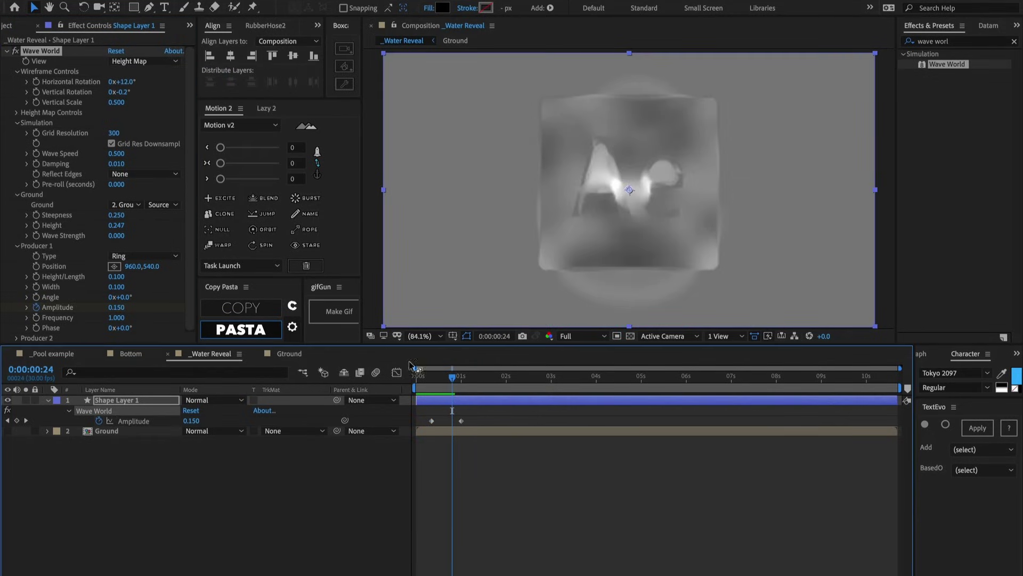
pyautogui.click(418, 377)
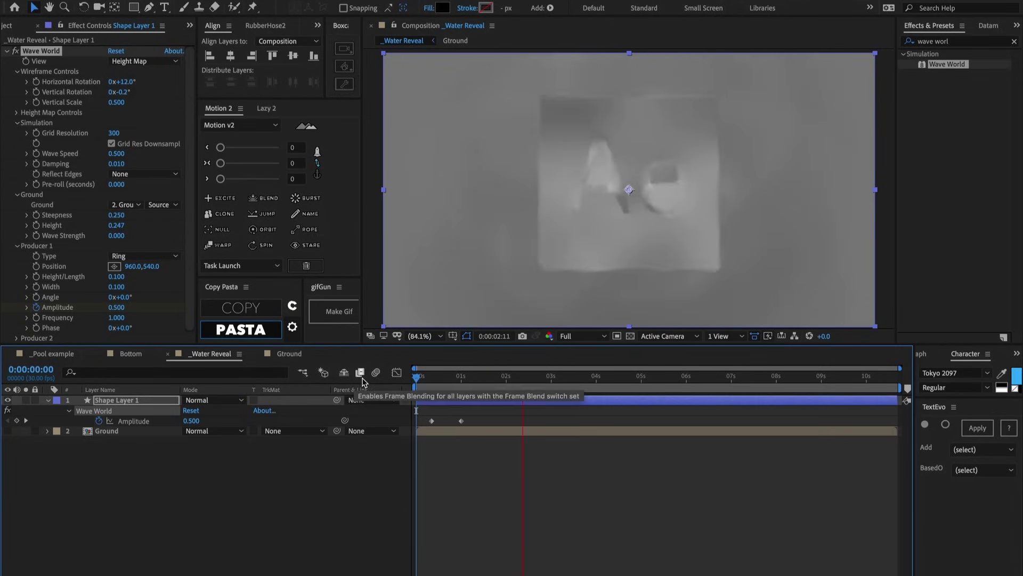
pyautogui.click(425, 377)
pyautogui.moveTo(425, 377); pyautogui.dragTo(462, 378)
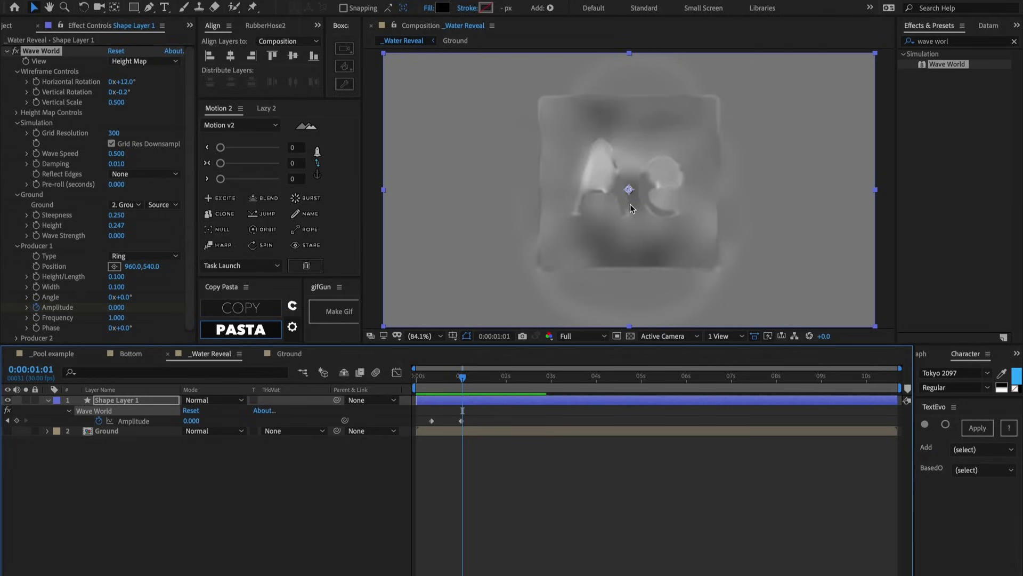
pyautogui.moveTo(461, 378)
pyautogui.mouseDown()
pyautogui.moveTo(433, 380)
pyautogui.moveTo(449, 379)
pyautogui.mouseUp()
# Pre-compose the Wave World shape layer and the Ground layer into a composition named Wave world
pyautogui.click(512, 500)
pyautogui.hotkey('ctrl', 'a')
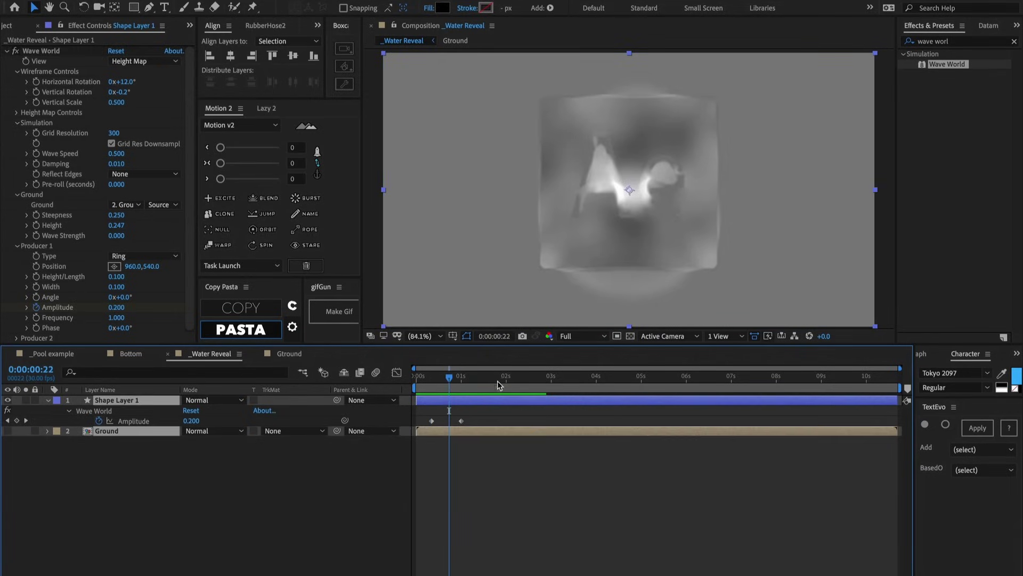
pyautogui.hotkey('ctrl', 'shift', 'c')
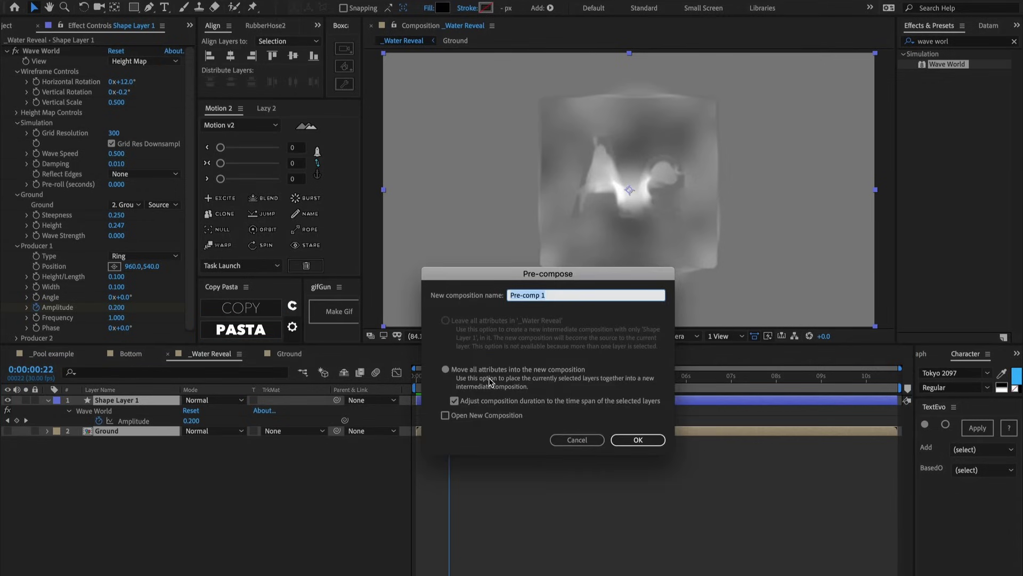
pyautogui.write('Wa')
pyautogui.press('Return')
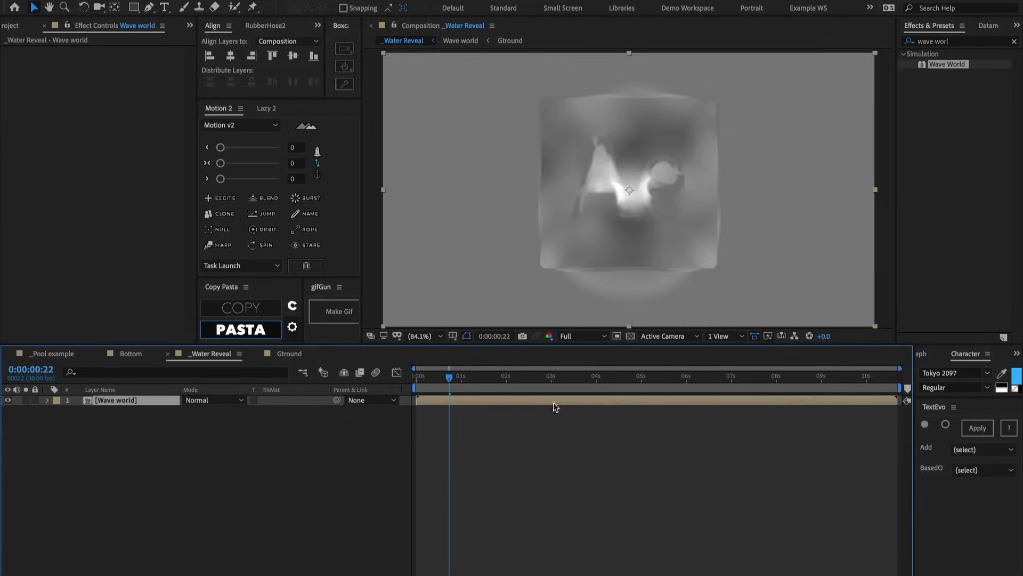
# Add a full-frame black rectangle shape layer above Wave world and apply the Caustics effect to it
pyautogui.click(689, 478)
pyautogui.doubleClick(134, 7)
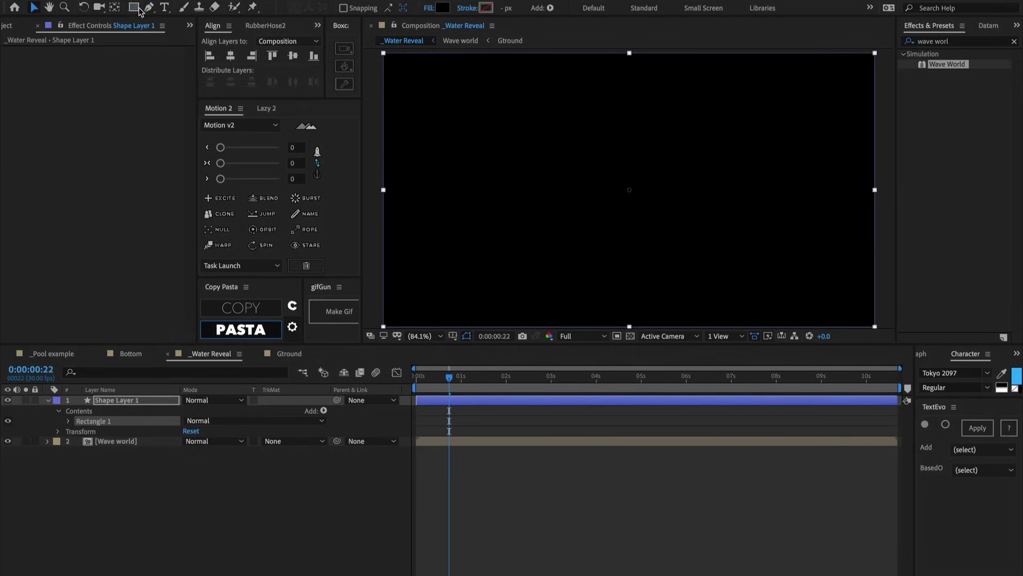
pyautogui.click(960, 41)
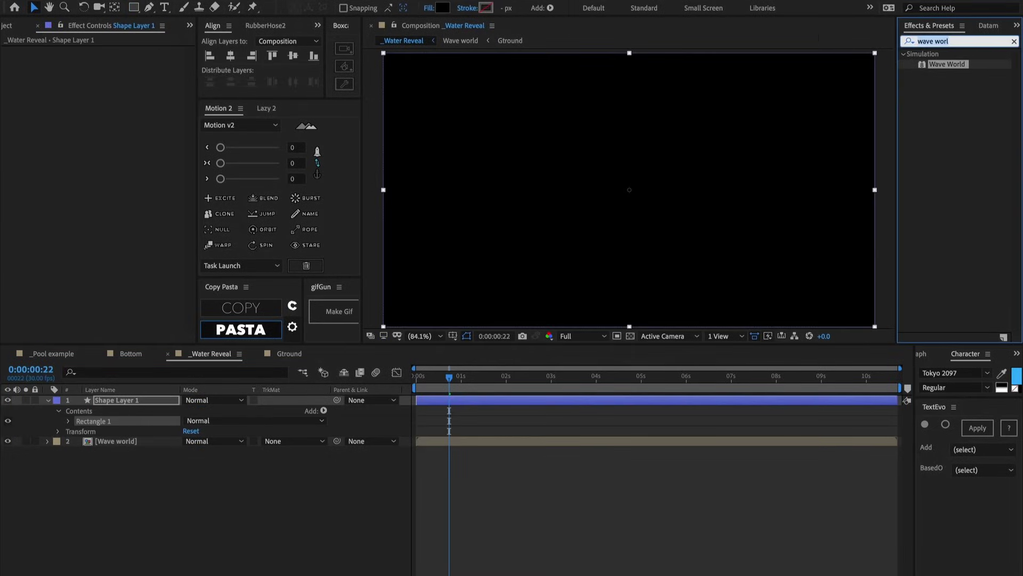
pyautogui.write('Causti')
pyautogui.press('Return')
pyautogui.moveTo(941, 64); pyautogui.dragTo(664, 127)
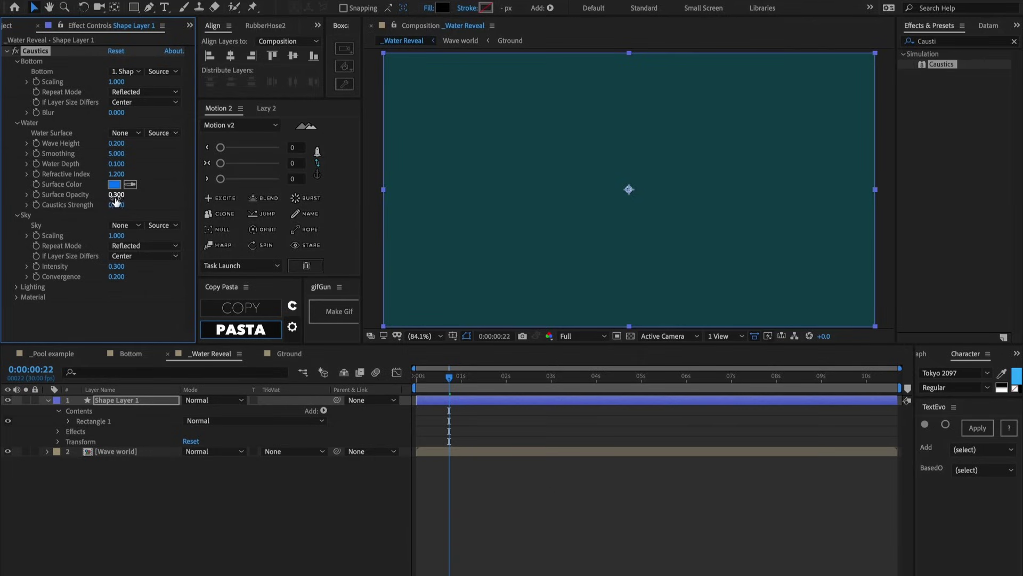
# Set the water's Surface Opacity to 0 in the shape layer's Caustics effect
pyautogui.click(116, 195)
pyautogui.write('0')
pyautogui.press('Return')
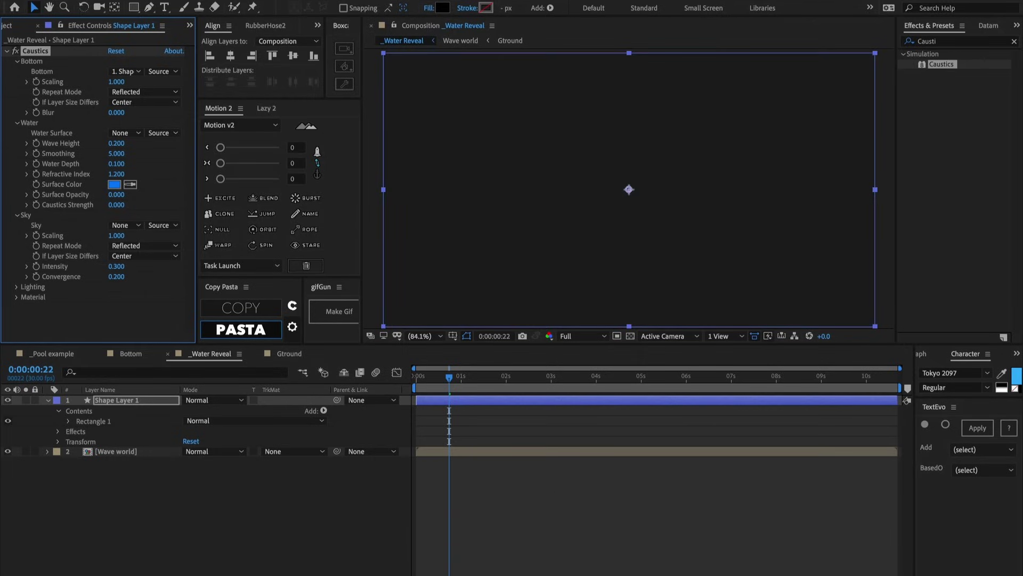
# Add a full-frame rectangle as a new shape layer above the Caustics layer and fill it with blue 0068FF
pyautogui.click(548, 518)
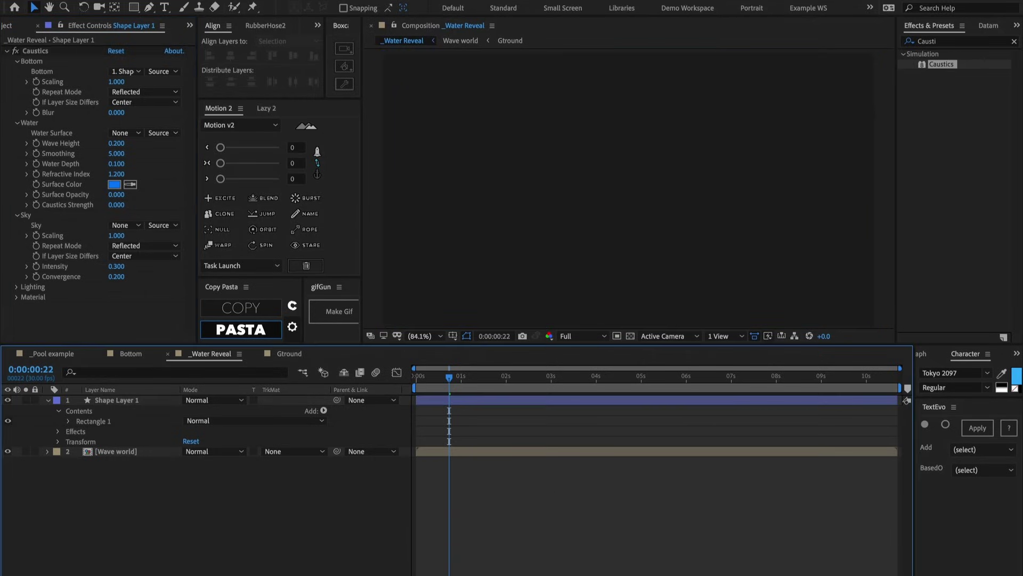
pyautogui.doubleClick(134, 8)
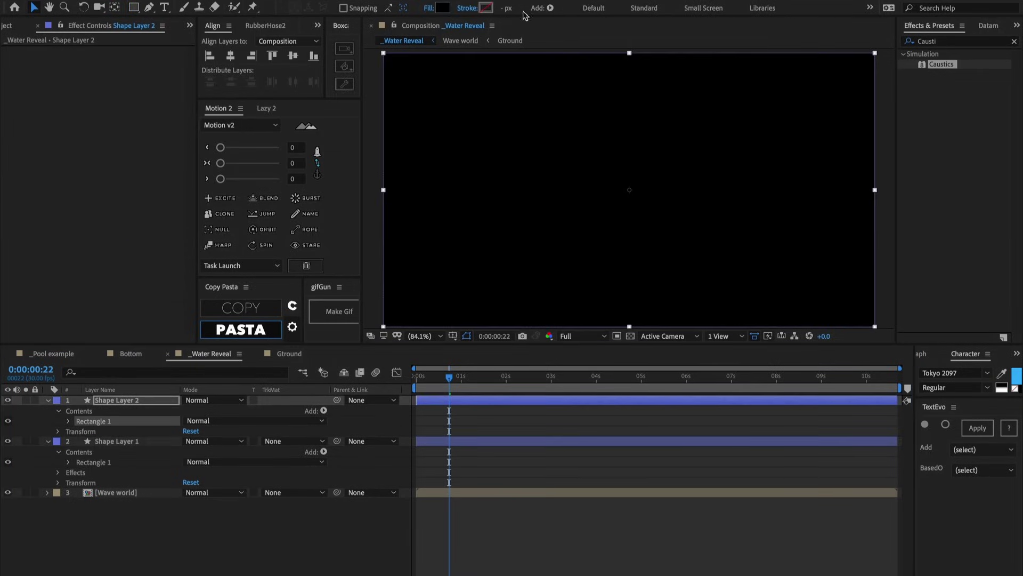
pyautogui.click(442, 8)
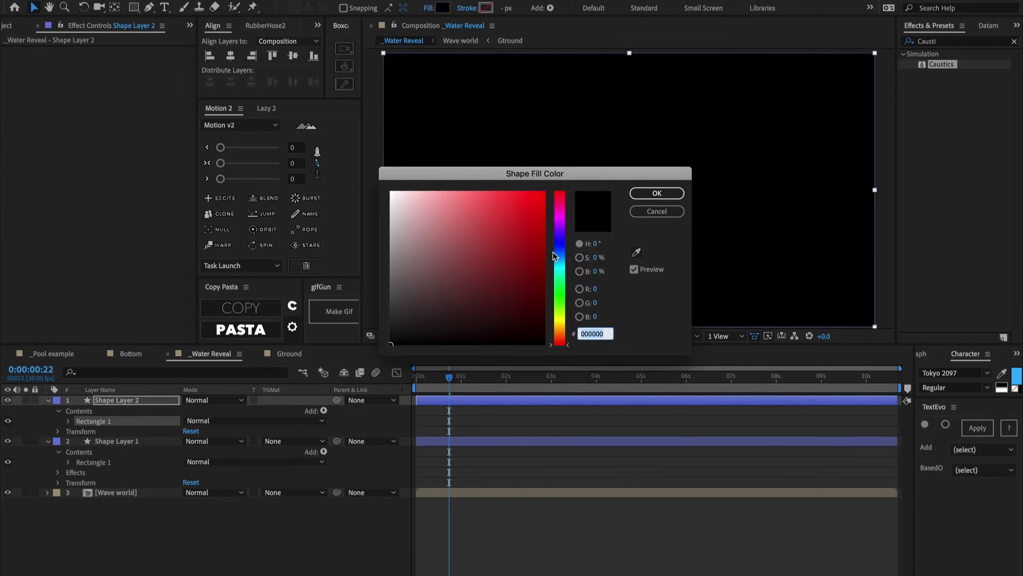
pyautogui.click(564, 239)
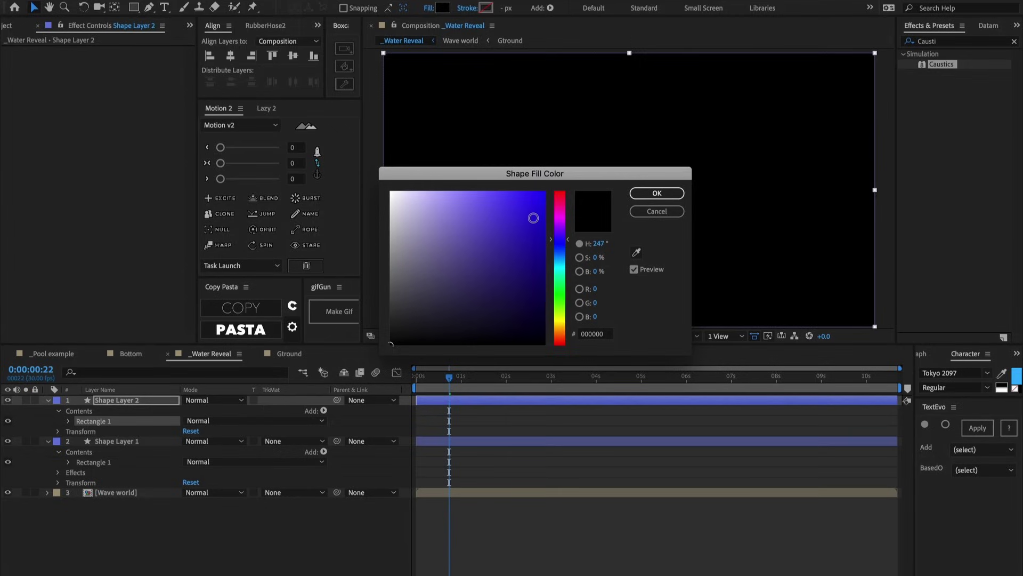
pyautogui.moveTo(534, 217); pyautogui.dragTo(545, 192)
pyautogui.moveTo(560, 255); pyautogui.dragTo(560, 253)
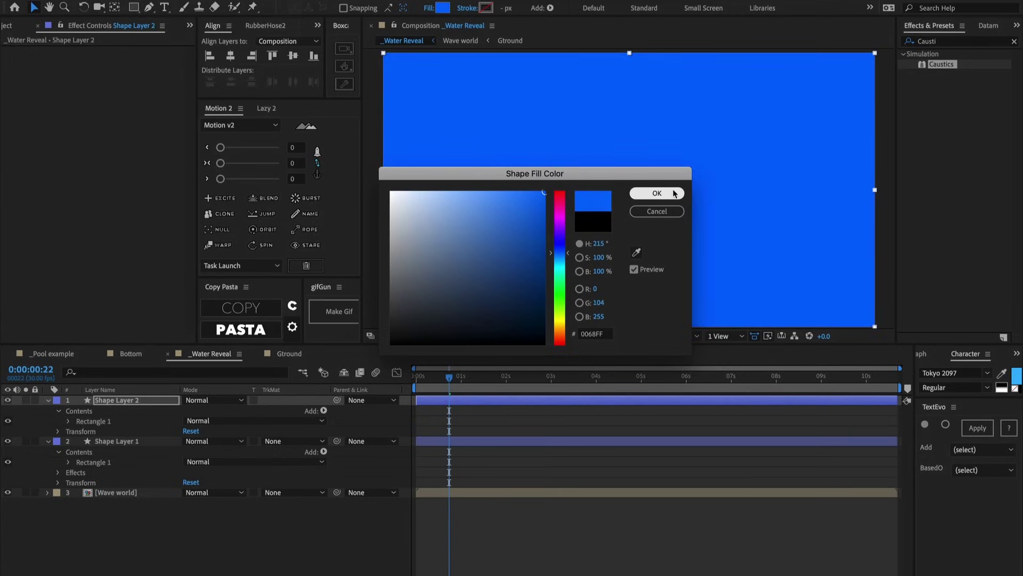
pyautogui.click(674, 193)
# Copy the logo image from the Ground composition and paste it above the blue rectangle in _Water Reveal
pyautogui.click(228, 498)
pyautogui.click(194, 541)
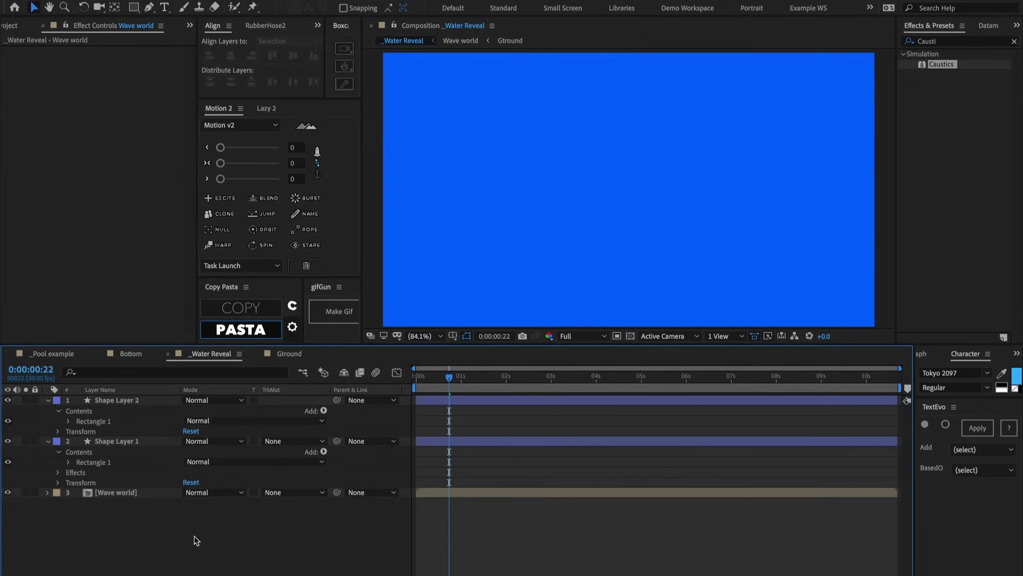
pyautogui.doubleClick(128, 492)
pyautogui.doubleClick(127, 408)
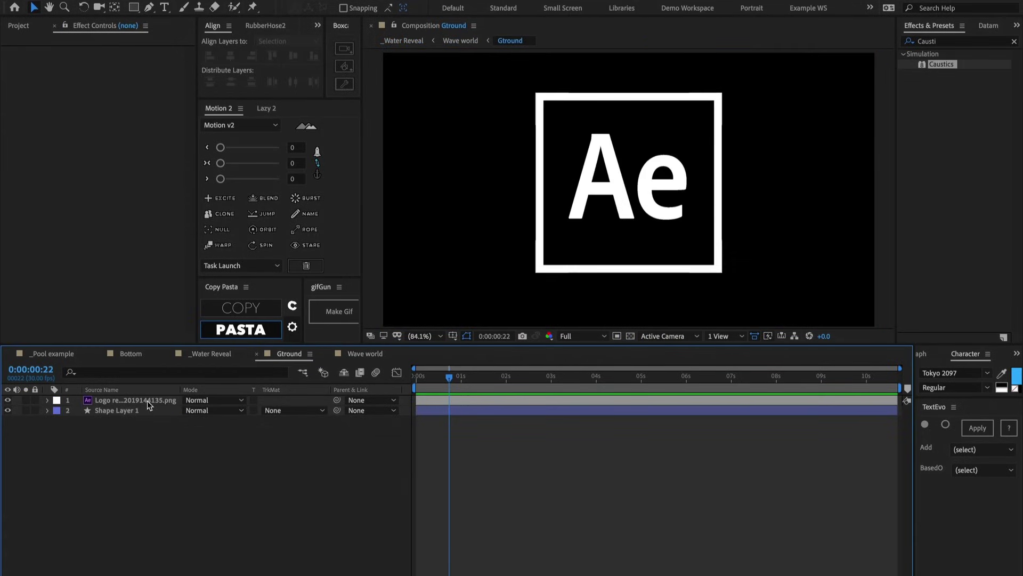
pyautogui.click(149, 401)
pyautogui.click(267, 459)
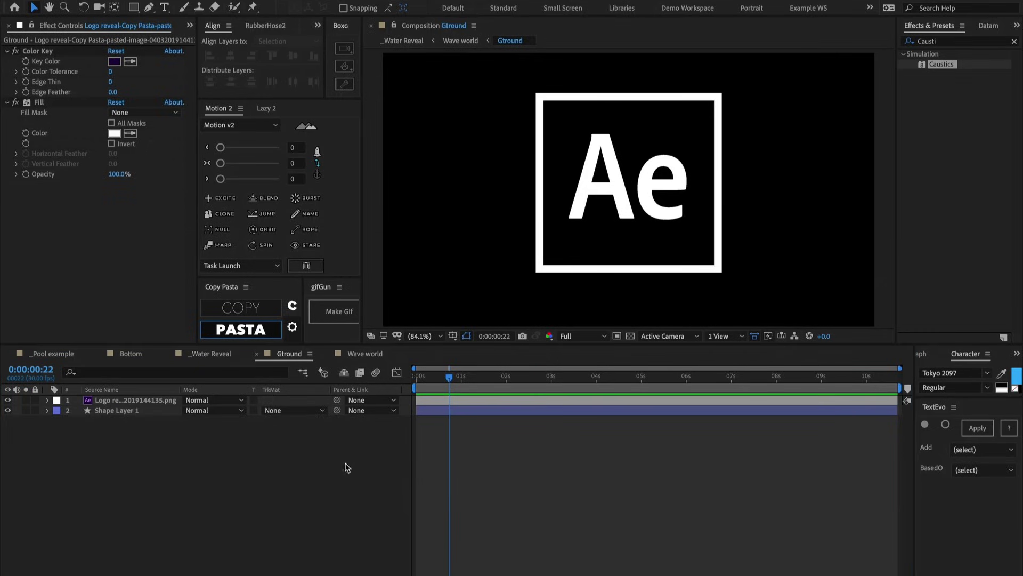
pyautogui.press('Tab')
pyautogui.click(293, 464)
pyautogui.press('Tab')
pyautogui.click(226, 464)
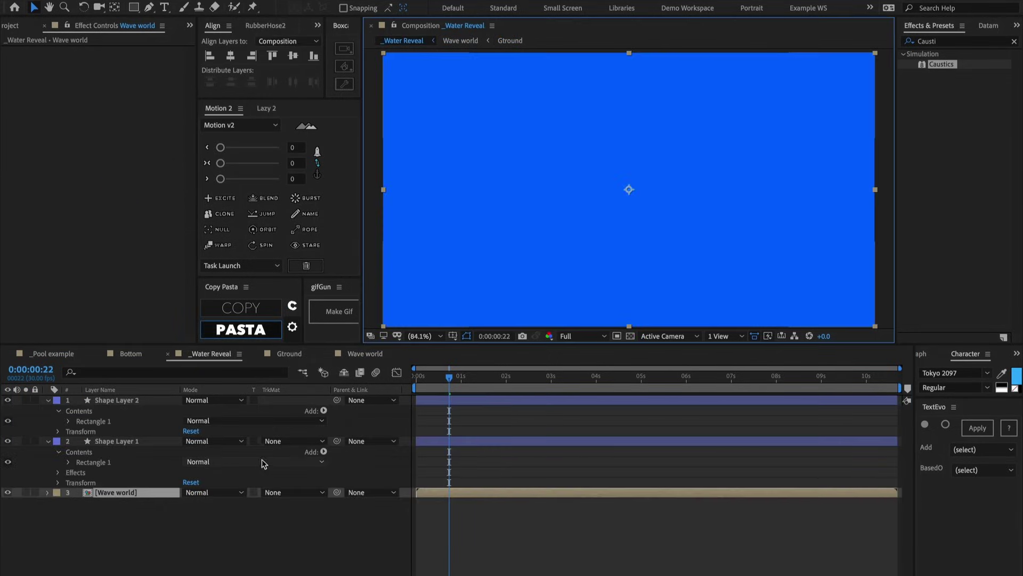
pyautogui.click(548, 423)
pyautogui.hotkey('ctrl', 'v')
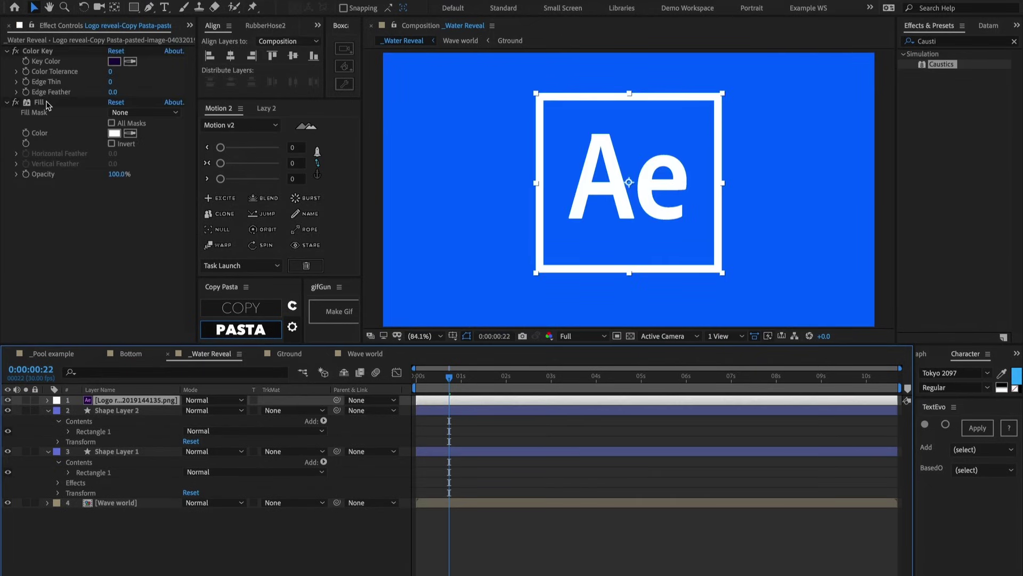
# Delete the Color Key and Fill effects from the pasted logo layer
pyautogui.click(63, 52)
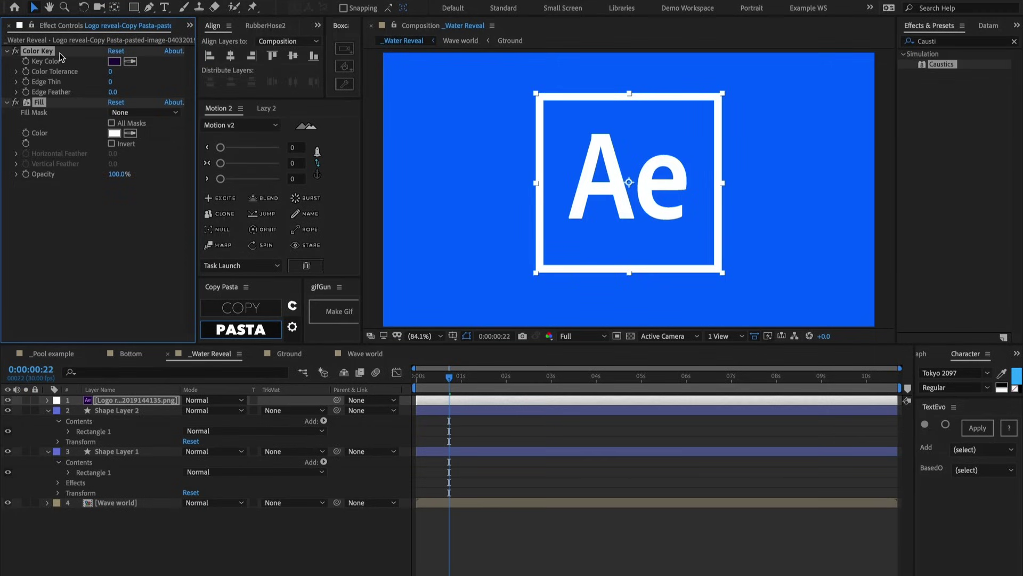
pyautogui.hotkey('ctrl', 'a')
pyautogui.press('Delete')
# Pre-compose the logo layer and the blue Shape Layer 2 into a composition named Bottom
pyautogui.keyDown('shift'); pyautogui.click(127, 411); pyautogui.keyUp('shift')
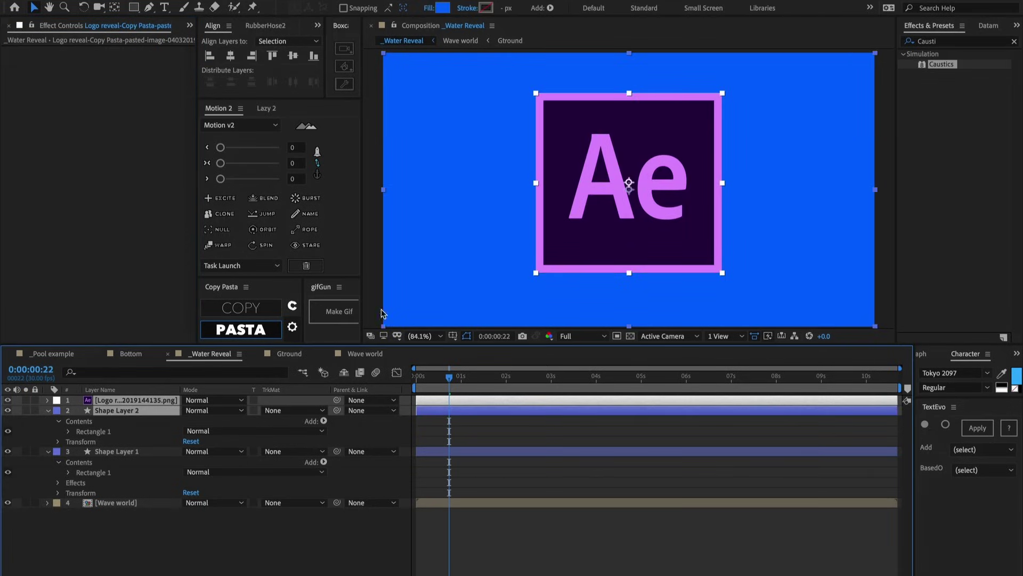
pyautogui.press('y')
pyautogui.press('v')
pyautogui.hotkey('ctrl', 'shift', 'c')
pyautogui.write('Bottom')
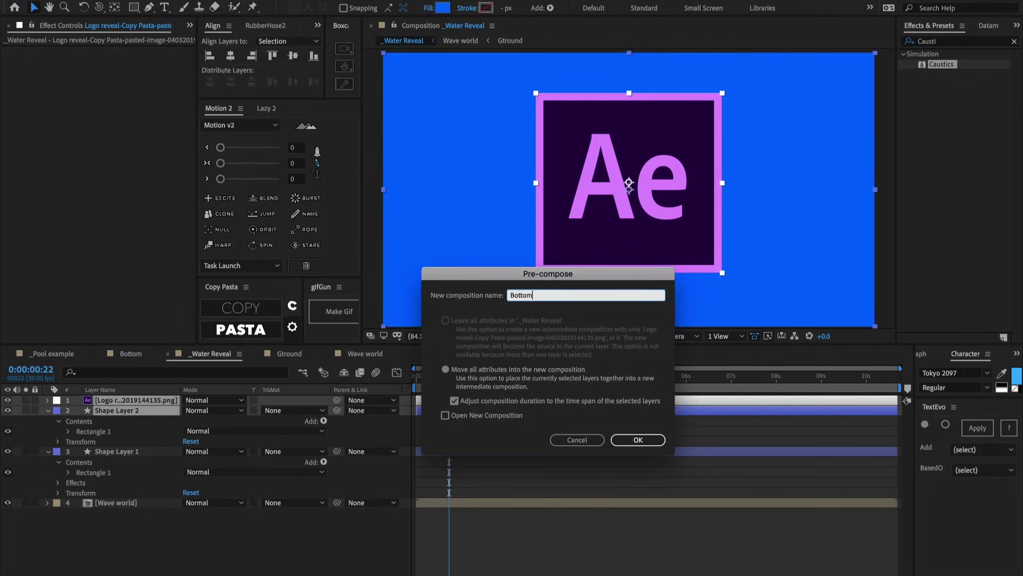
pyautogui.press('Return')
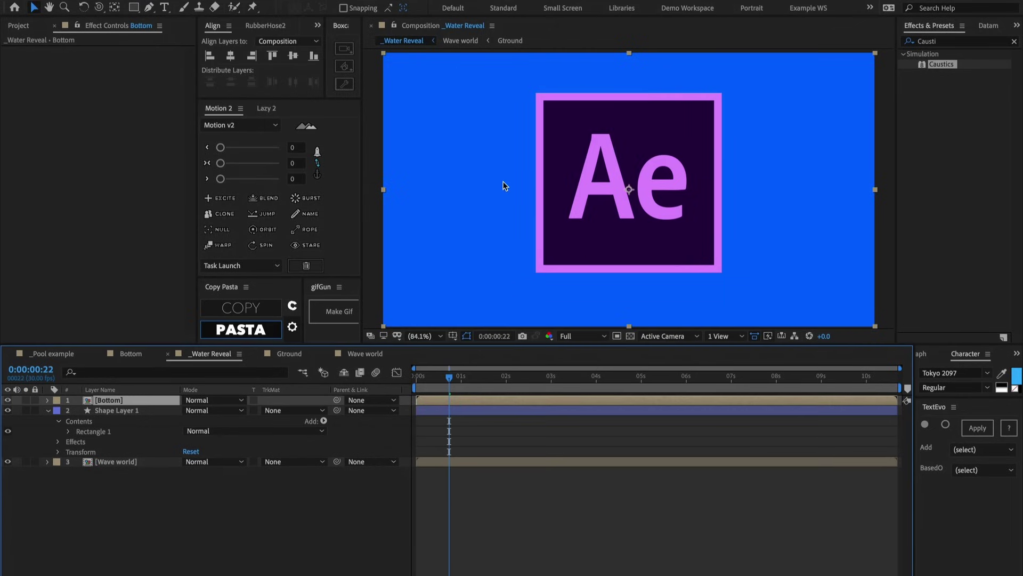
# Bring Shape Layer 1 to the top of the layer stack and set its Caustics Bottom source to the Bottom layer
pyautogui.click(133, 411)
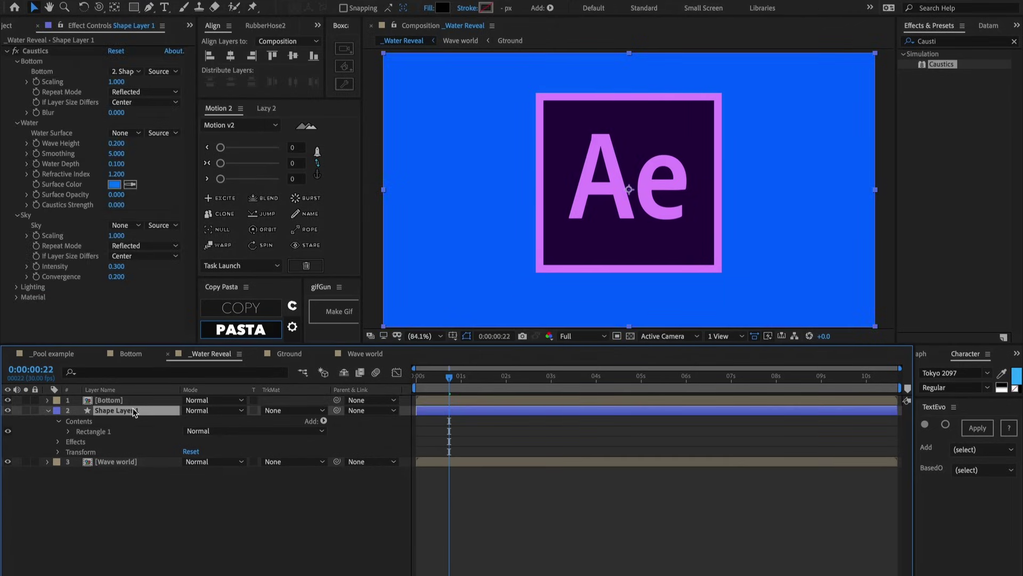
pyautogui.hotkey('ctrl', 'shift', ']')
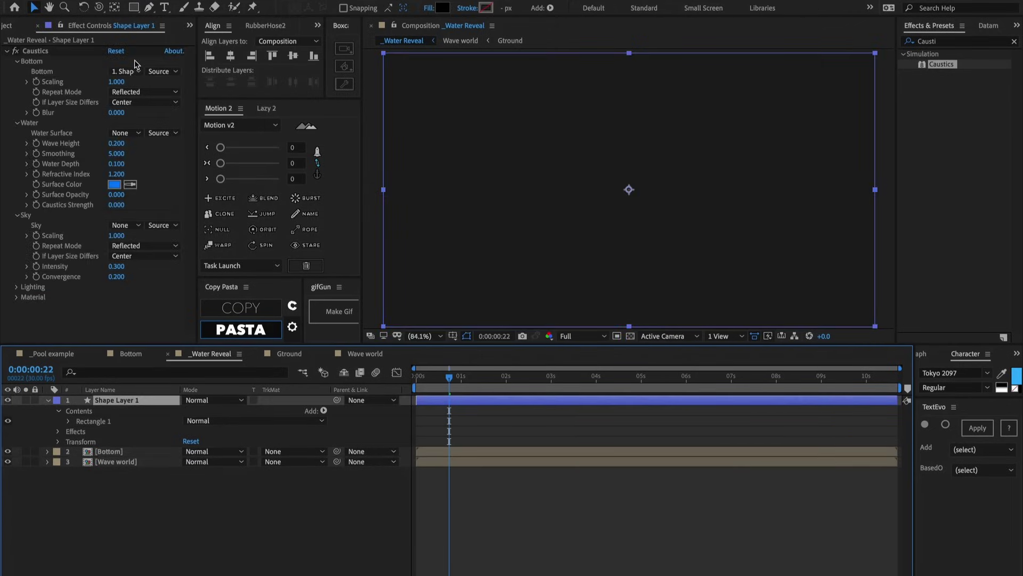
pyautogui.click(122, 72)
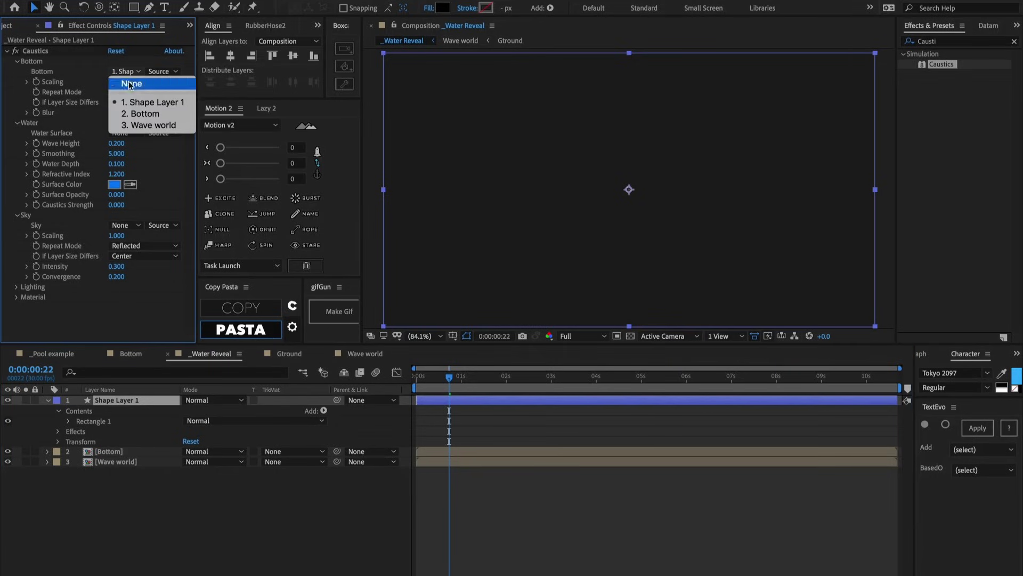
pyautogui.click(140, 114)
# Set the Caustics effect's Water Surface source to the Wave world layer
pyautogui.click(138, 134)
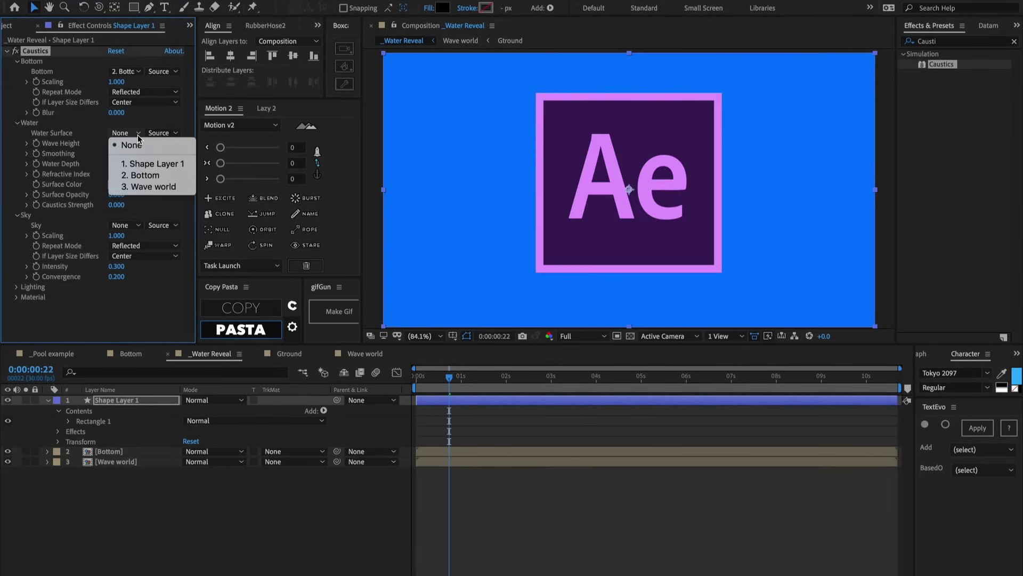
pyautogui.press('Escape')
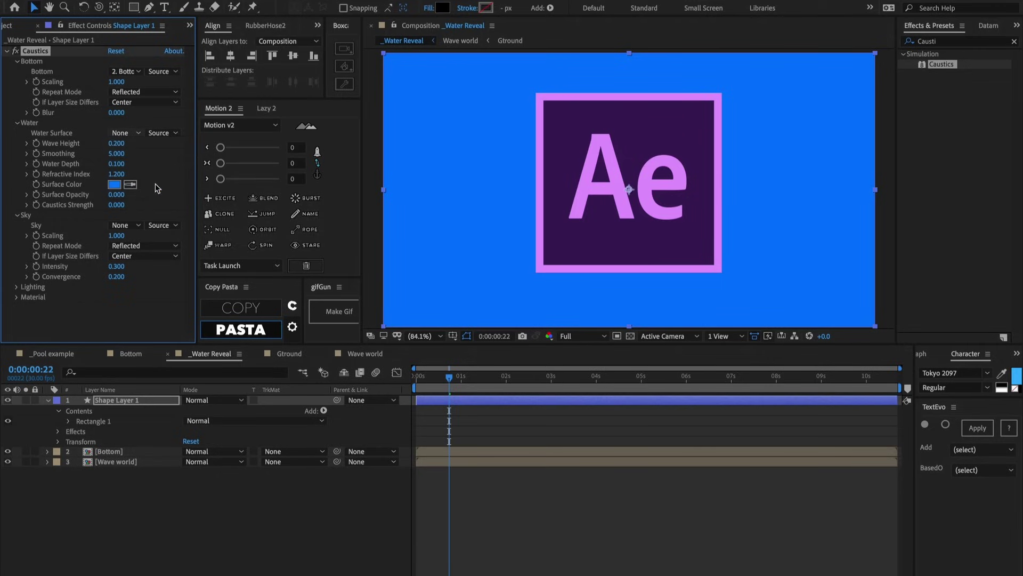
pyautogui.click(155, 188)
pyautogui.click(471, 423)
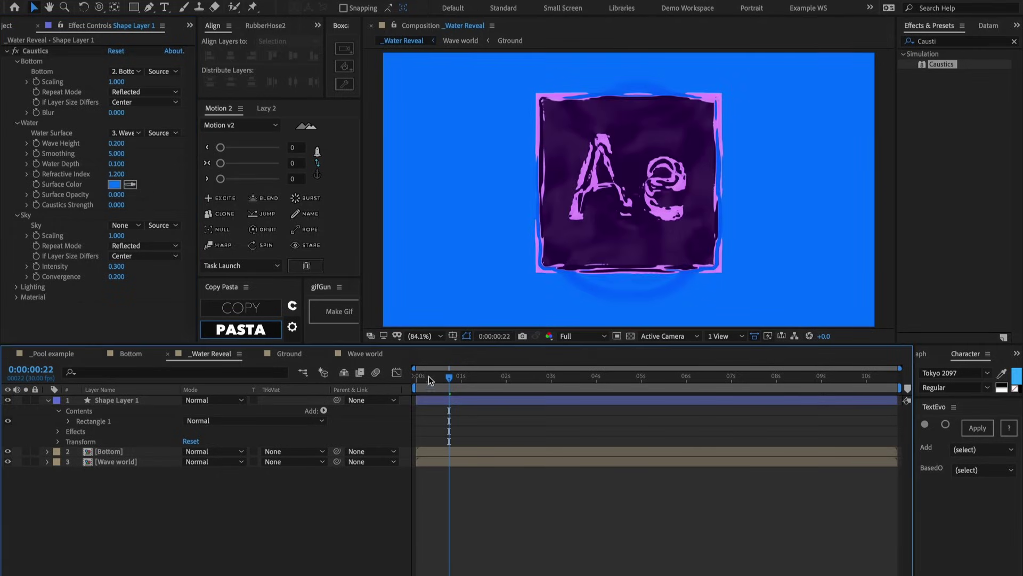
# In the Bottom composition, add an Opacity keyframe of 0% to the logo layer at 0:00:00:10
pyautogui.press('Home')
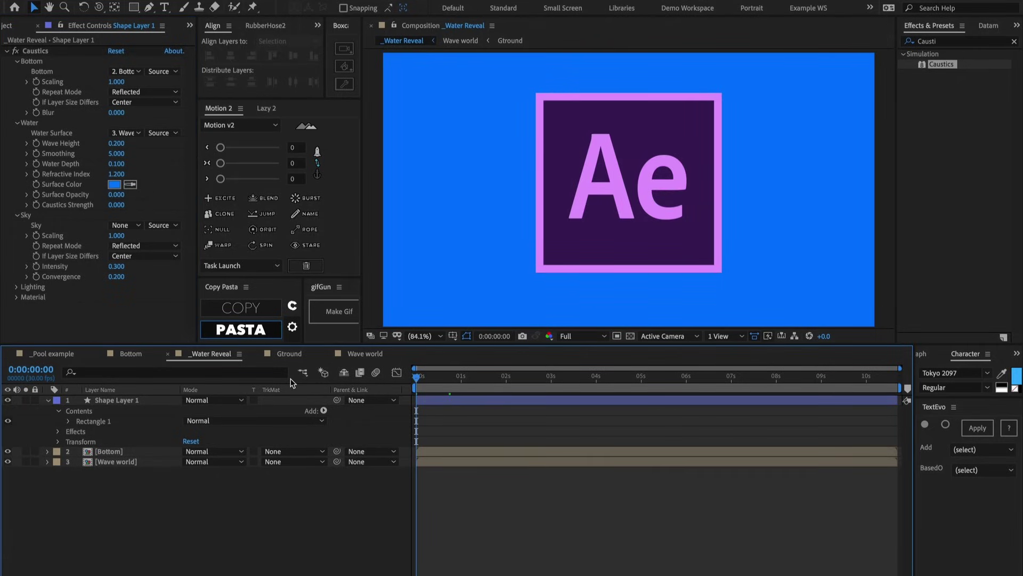
pyautogui.hotkey('shift', 'pagedown')
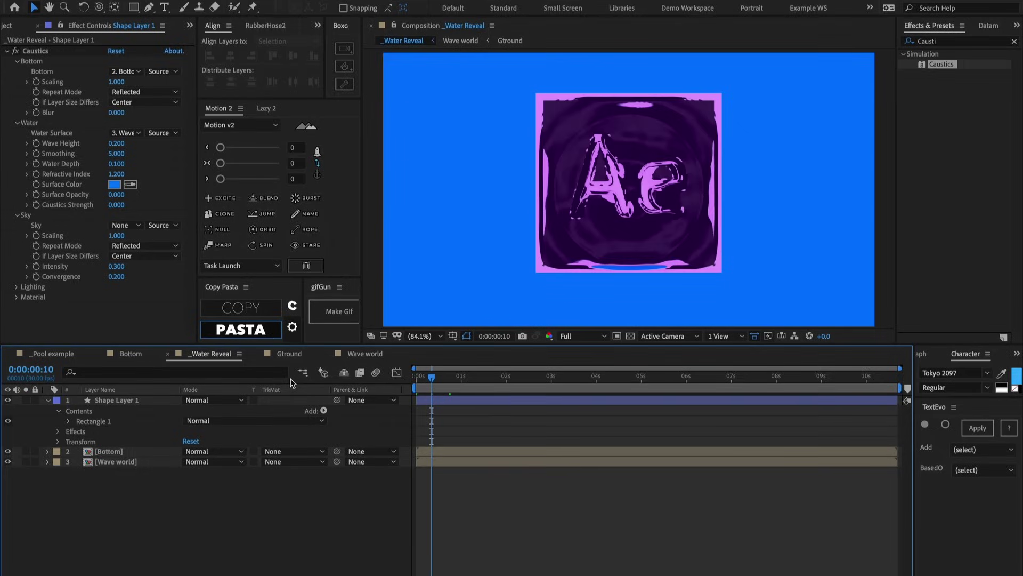
pyautogui.doubleClick(436, 451)
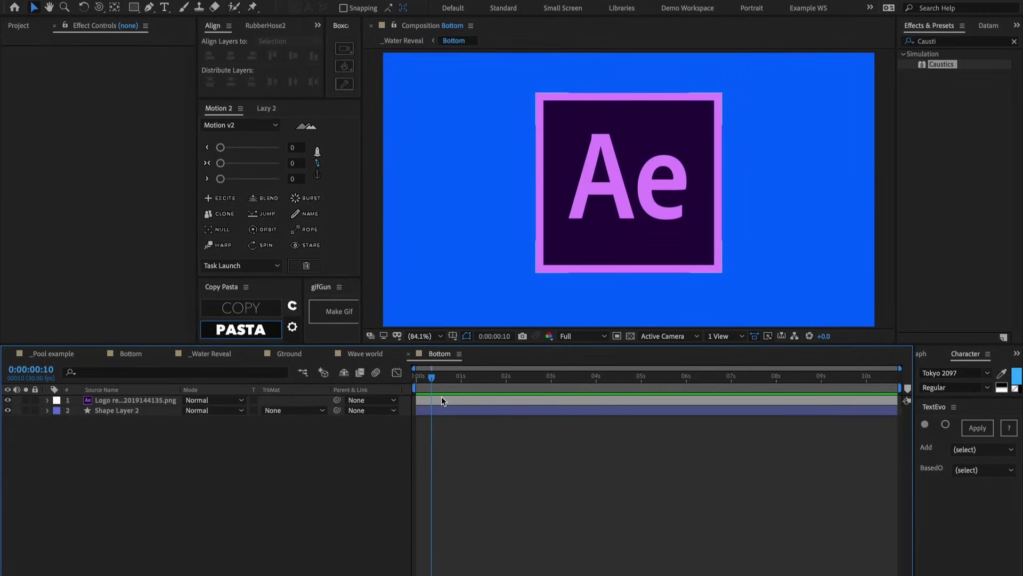
pyautogui.click(442, 396)
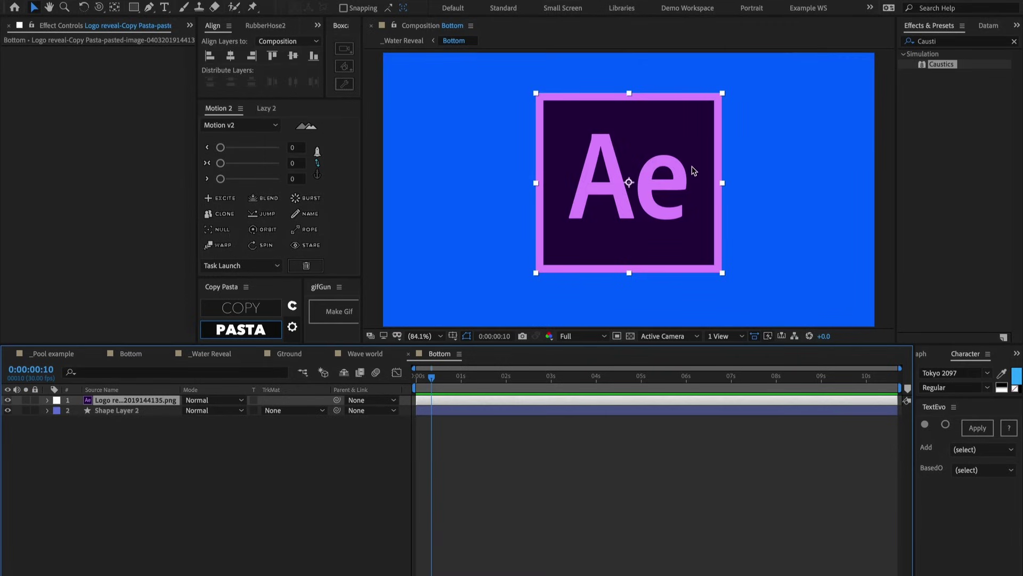
pyautogui.hotkey('alt', 'shift', 't')
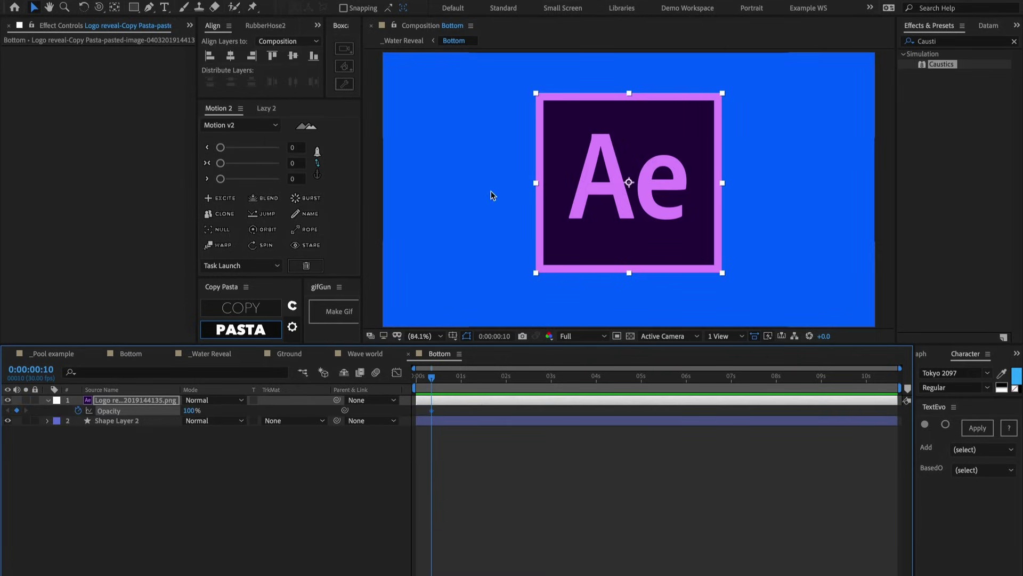
pyautogui.click(190, 410)
pyautogui.write('0')
pyautogui.press('Return')
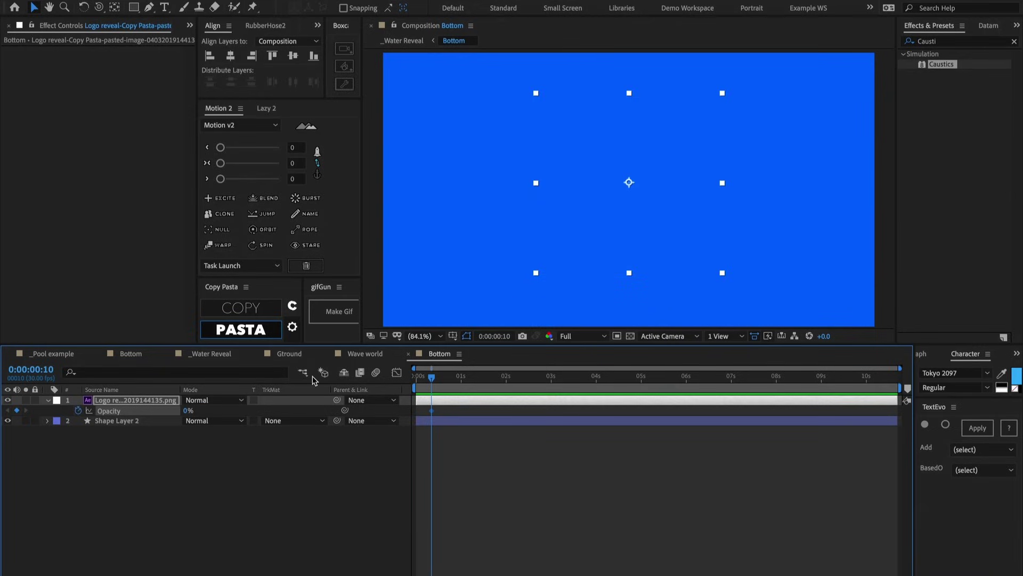
# Add a second Opacity keyframe at about 0:00:01:00 so the logo fades in to full visibility
pyautogui.hotkey('shift', 'pagedown')
pyautogui.hotkey('shift', 'pagedown')
pyautogui.hotkey('shift', 'pagedown')
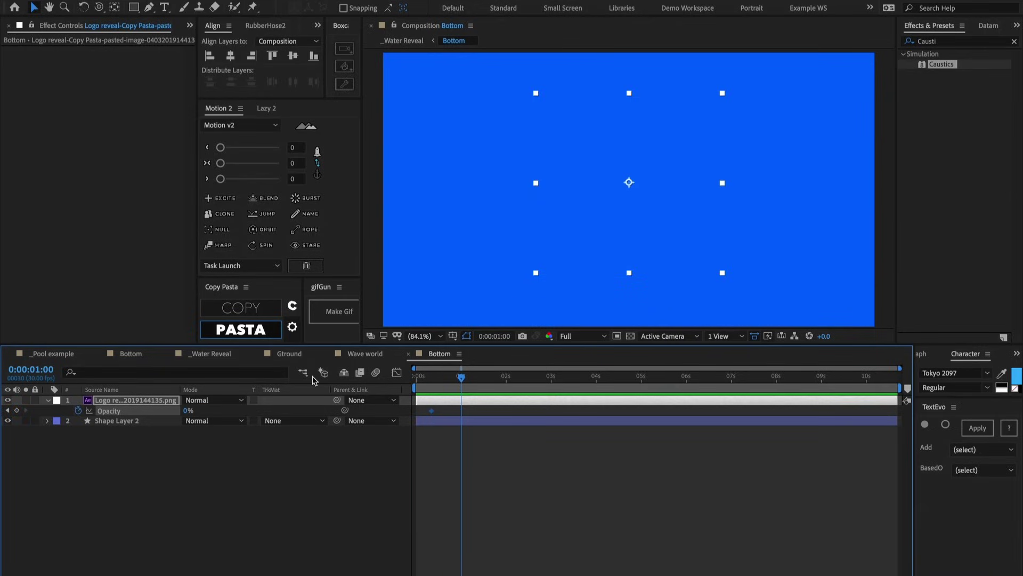
pyautogui.hotkey('shift', 'pageup')
pyautogui.click(187, 411)
pyautogui.press('Return')
# Return to the _Water Reveal composition, play back the rippling logo reveal and scrub to about 0:00:02:01
pyautogui.press('Tab')
pyautogui.click(514, 521)
pyautogui.press('space')
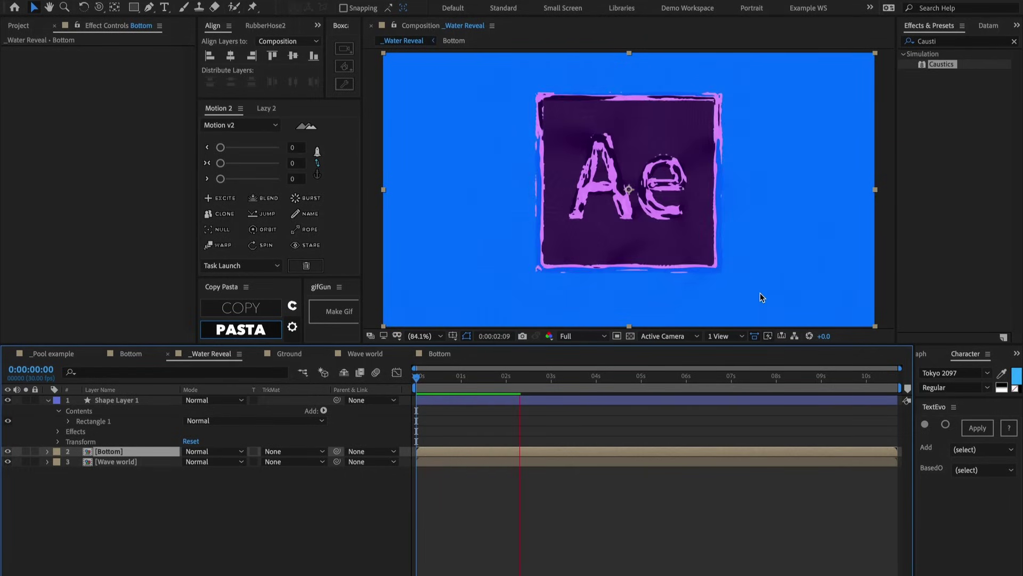
pyautogui.press('space')
pyautogui.press('space')
pyautogui.press('space')
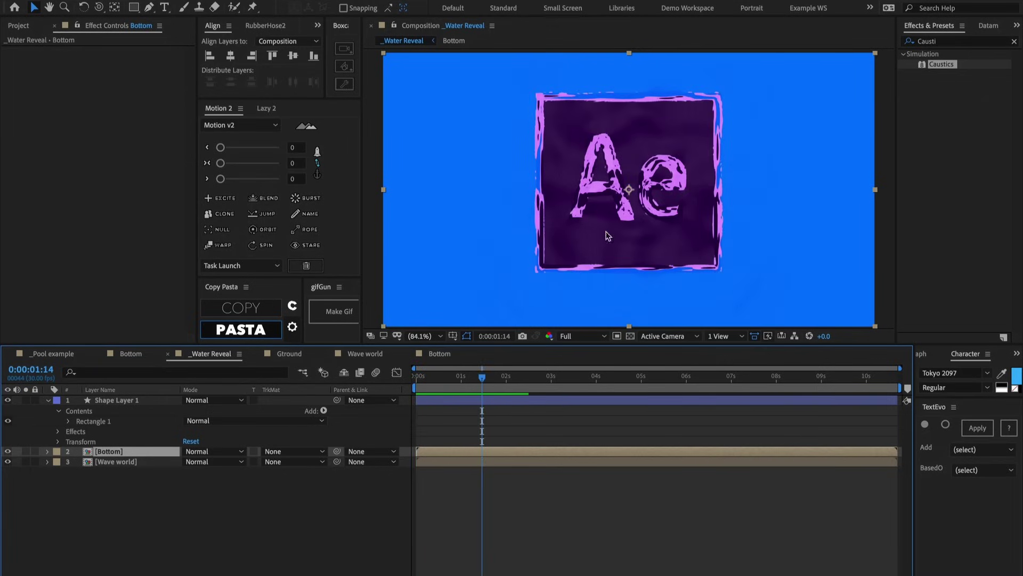
pyautogui.press('space')
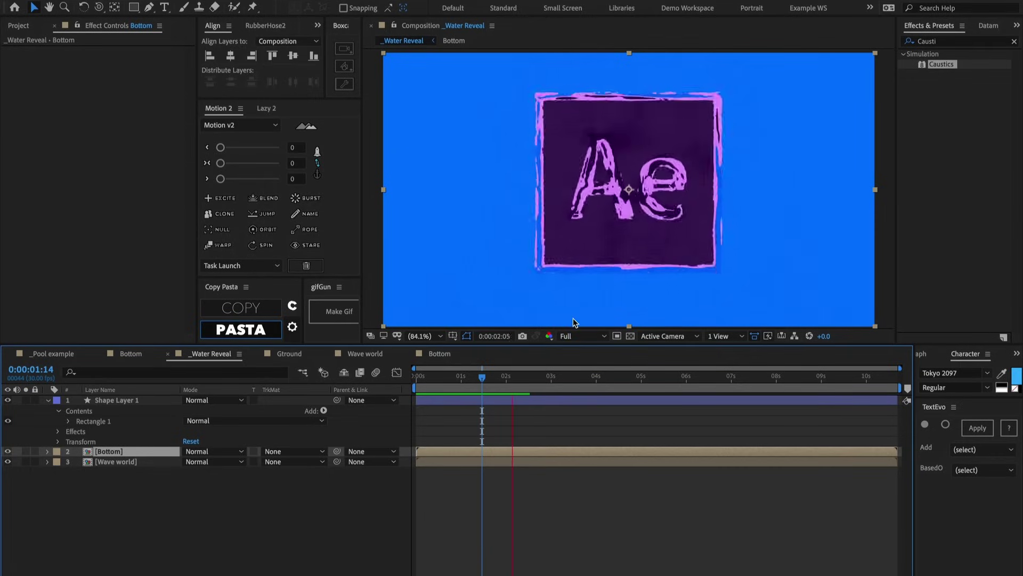
pyautogui.press('space')
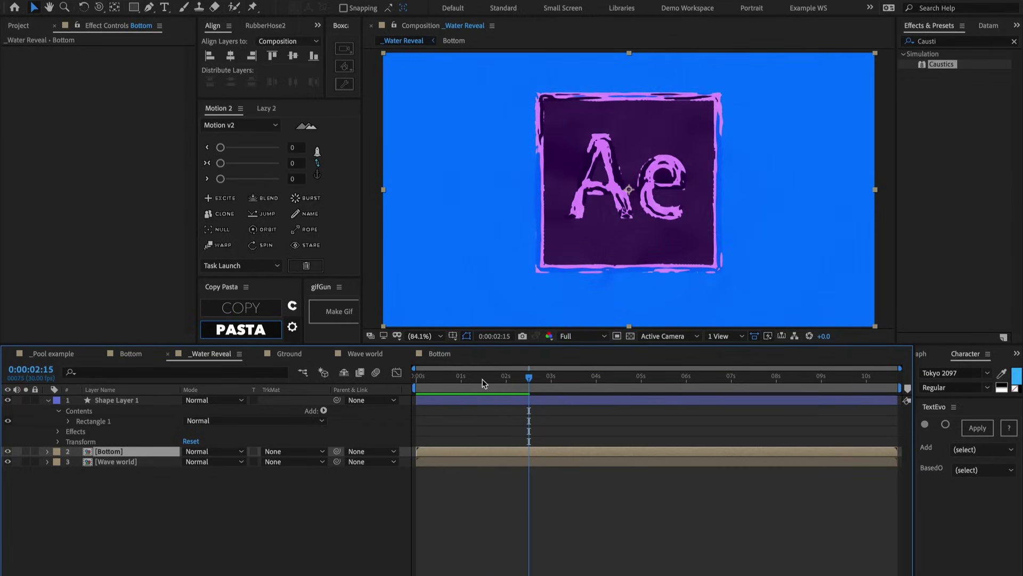
pyautogui.moveTo(470, 383); pyautogui.dragTo(506, 378)
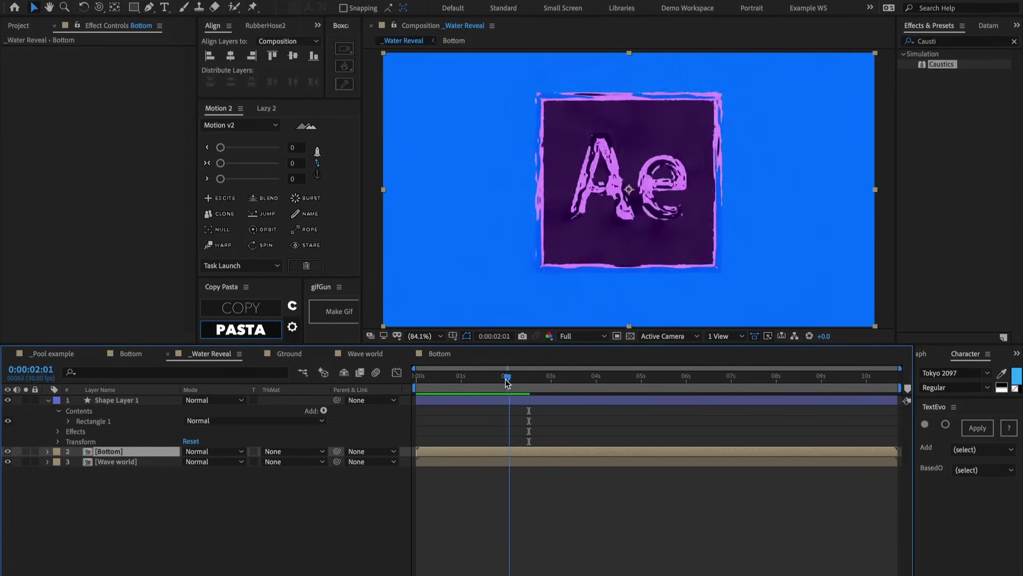
# In the Wave world composition, add a 100% Opacity keyframe to Shape Layer 1 at about 0:00:01:10
pyautogui.click(466, 472)
pyautogui.doubleClick(472, 462)
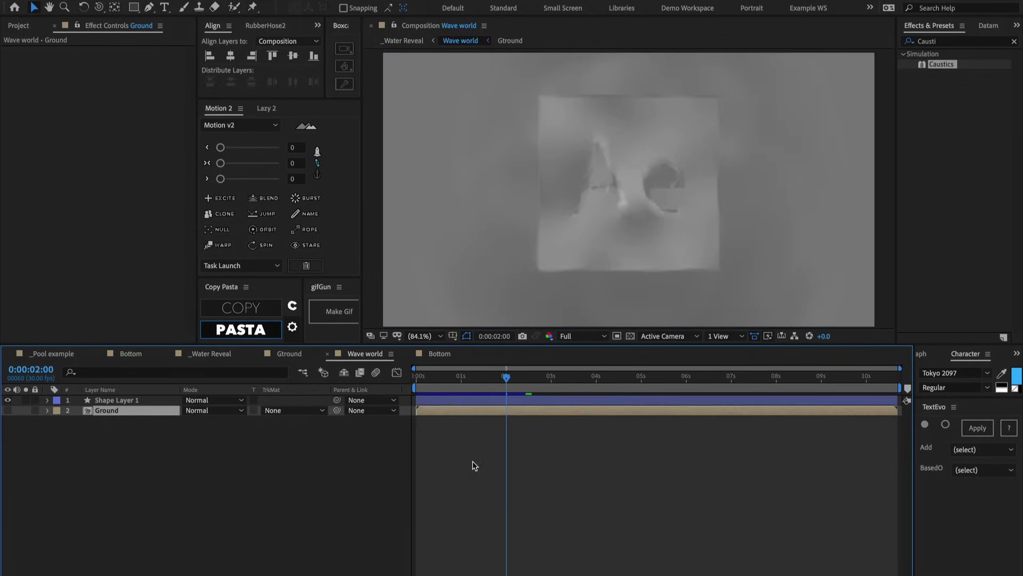
pyautogui.press('t')
pyautogui.click(510, 399)
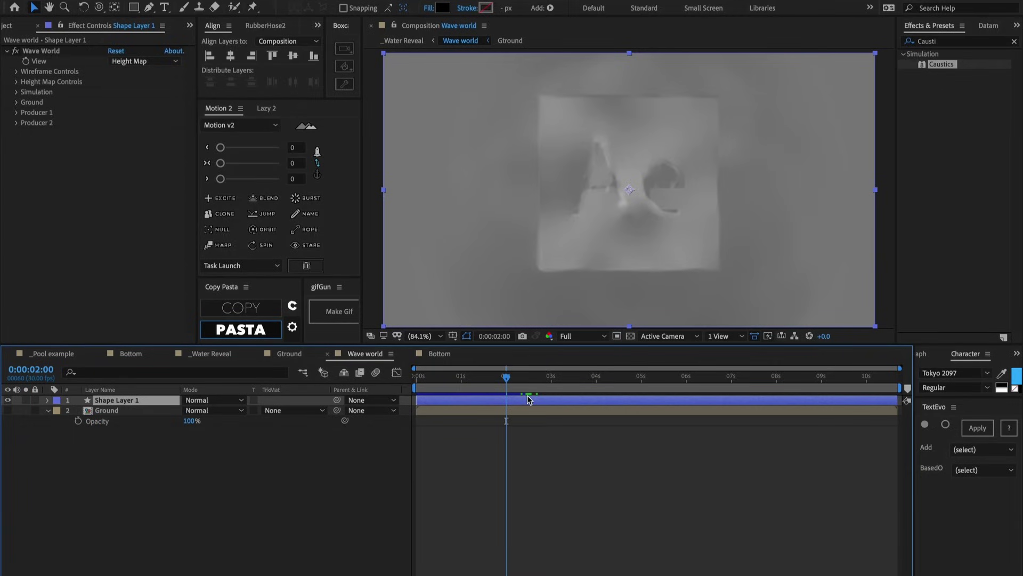
pyautogui.hotkey('alt', 'shift', 't')
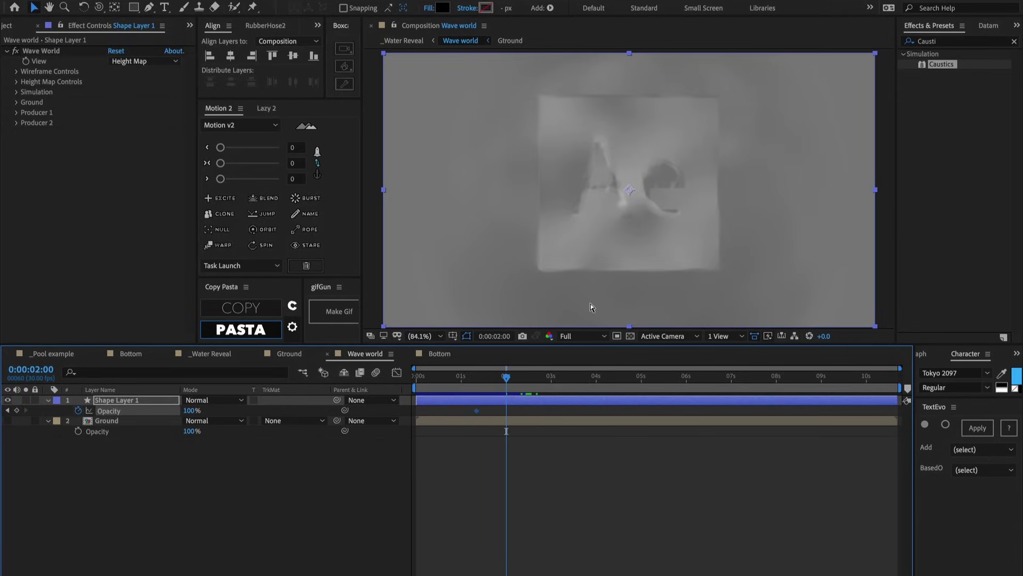
# In the Wave world composition, add a 0% Opacity keyframe to Shape Layer 1 at 0:00:02:10
pyautogui.hotkey('shift', 'pagedown')
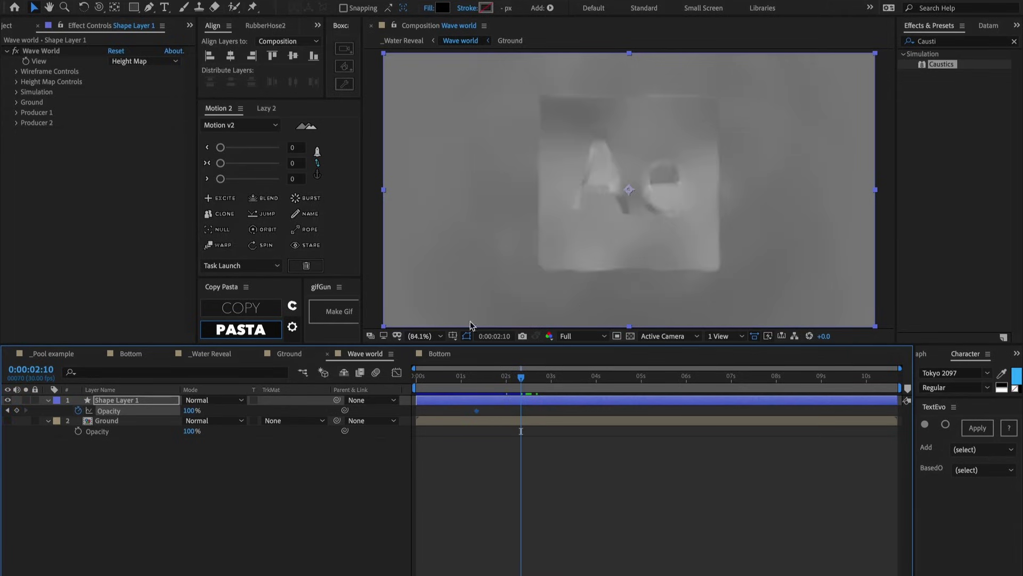
pyautogui.click(192, 411)
pyautogui.write('0')
pyautogui.press('Return')
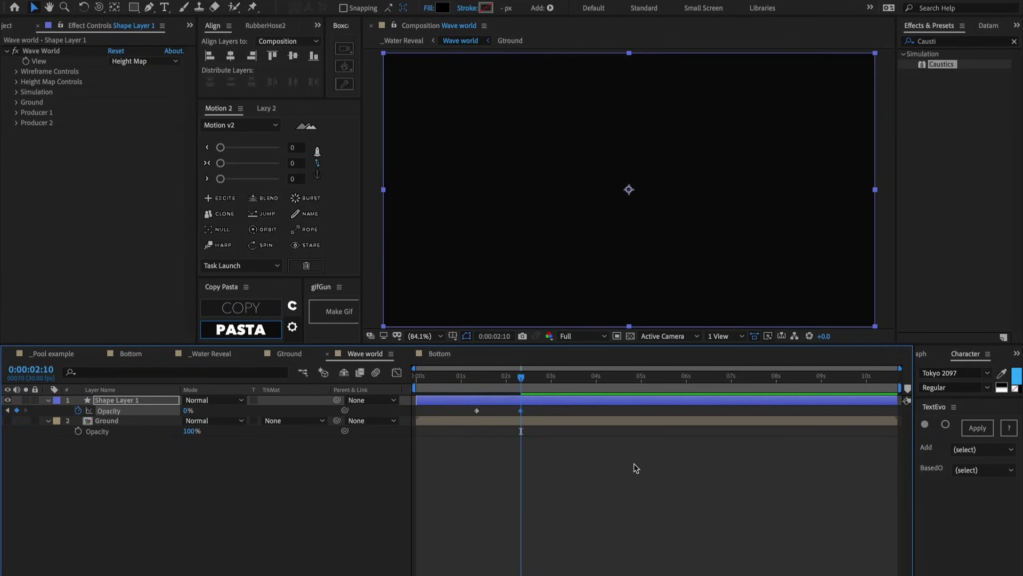
# Return to the _Water Reveal composition and scrub back through the reveal to 0:00:00:09
pyautogui.press('Tab')
pyautogui.click(558, 483)
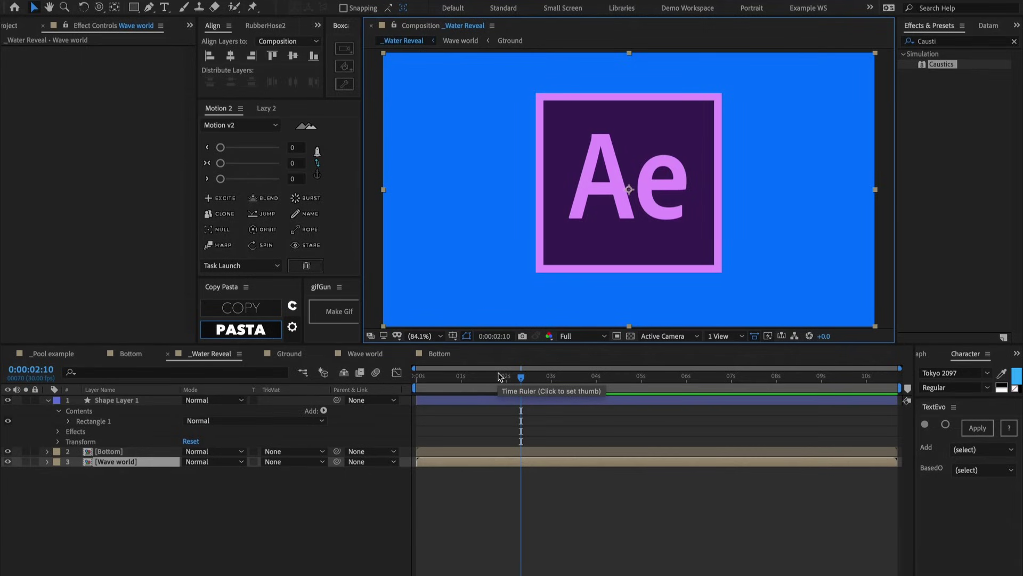
pyautogui.moveTo(520, 377); pyautogui.dragTo(431, 376)
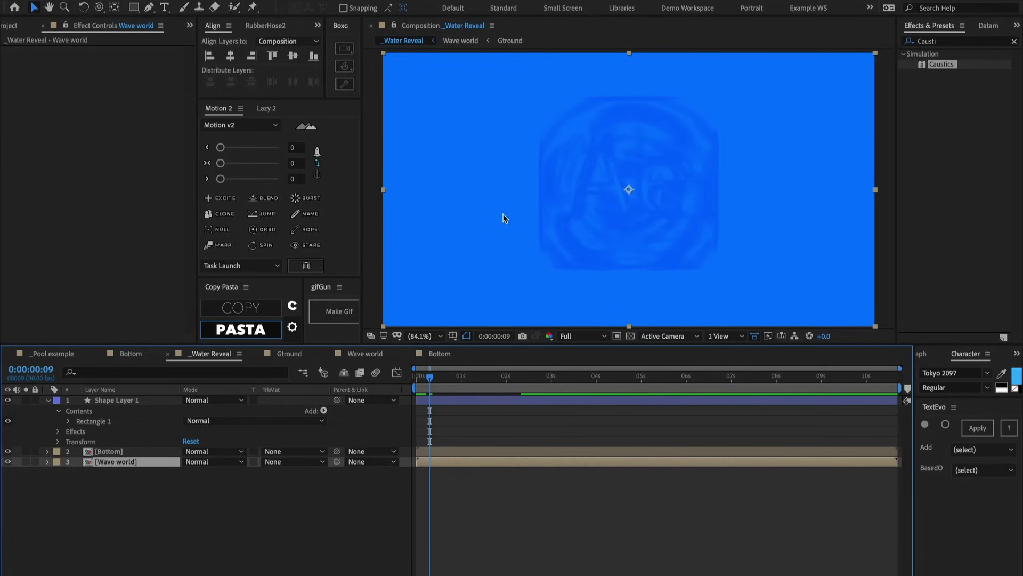
# In Shape Layer 1's Caustics effect, set Wave Height to about 0.223 and the material's Specular Reflection to about 0.143
pyautogui.click(438, 400)
pyautogui.moveTo(116, 144); pyautogui.dragTo(131, 151)
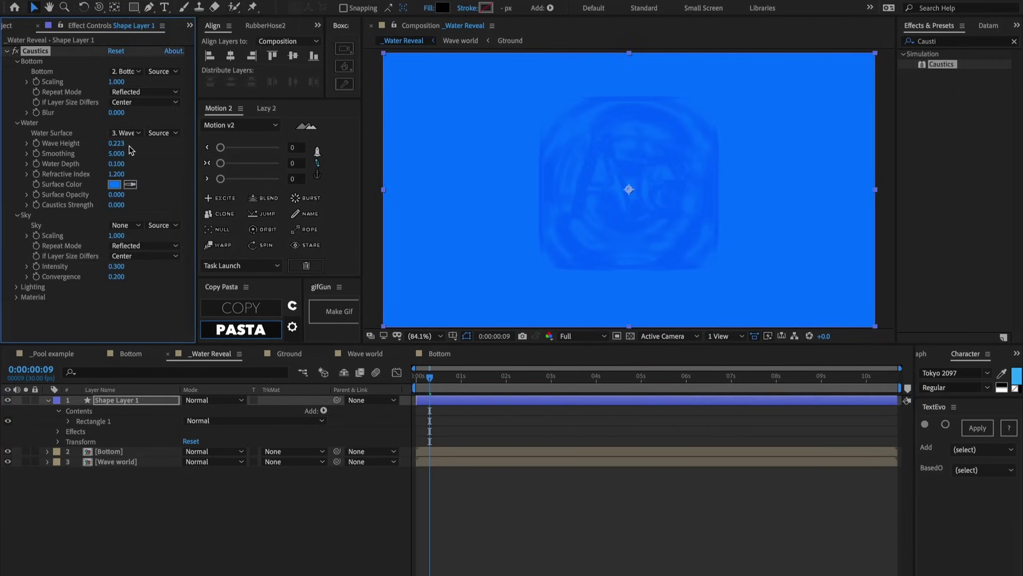
pyautogui.click(16, 296)
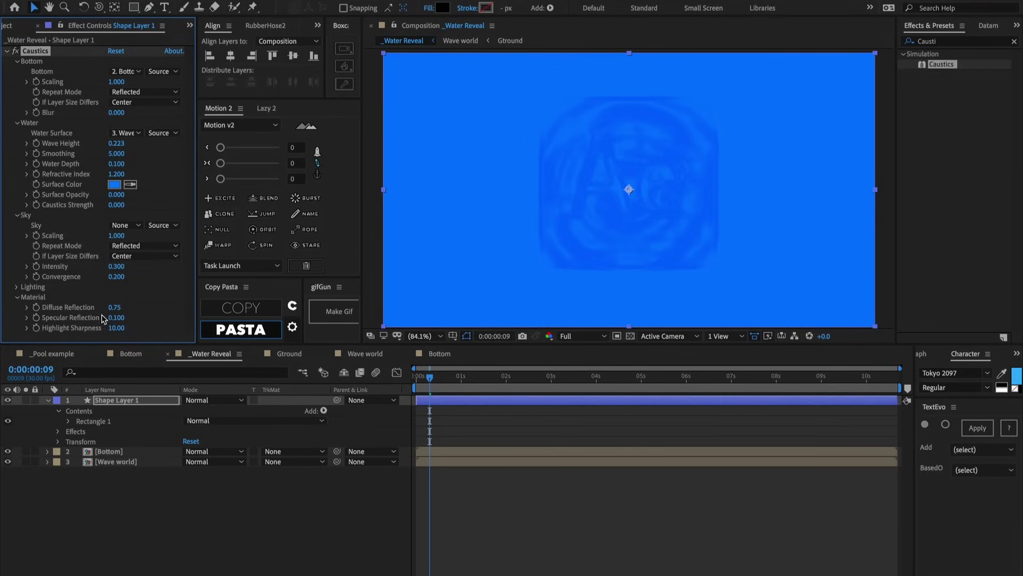
pyautogui.moveTo(116, 322); pyautogui.dragTo(123, 321)
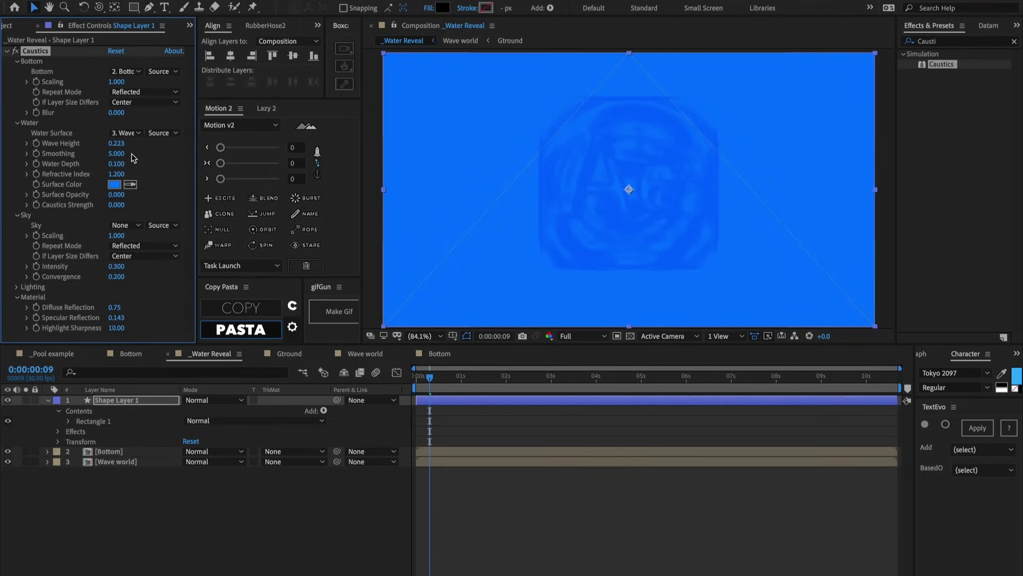
# Set the Caustics water Smoothing to 15
pyautogui.click(116, 153)
pyautogui.write('15')
pyautogui.press('Return')
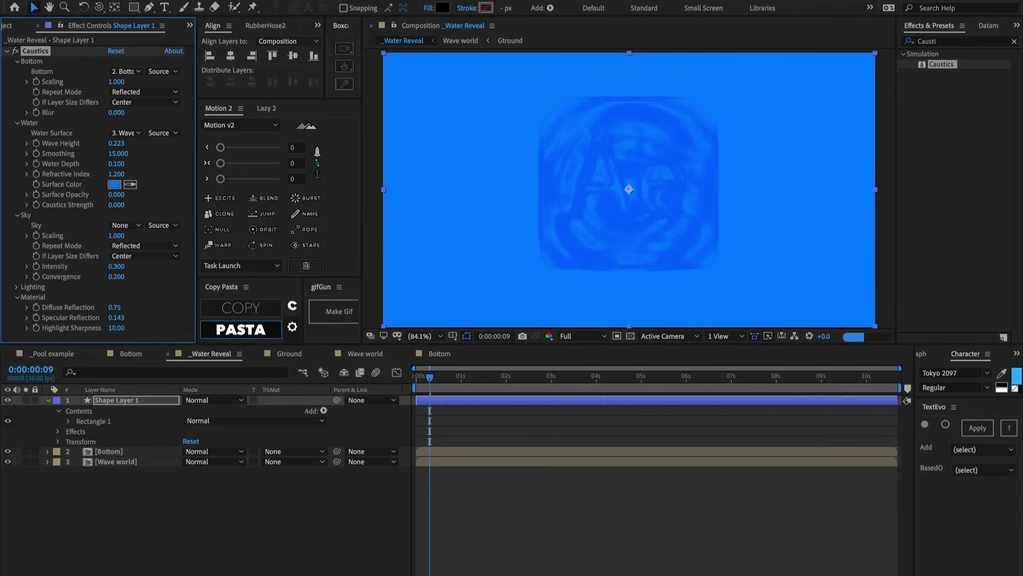
# Play back the smoothed logo reveal from the start, check the ripples around 0:00:01:09, and return to 0:00:00:00
pyautogui.press('space')
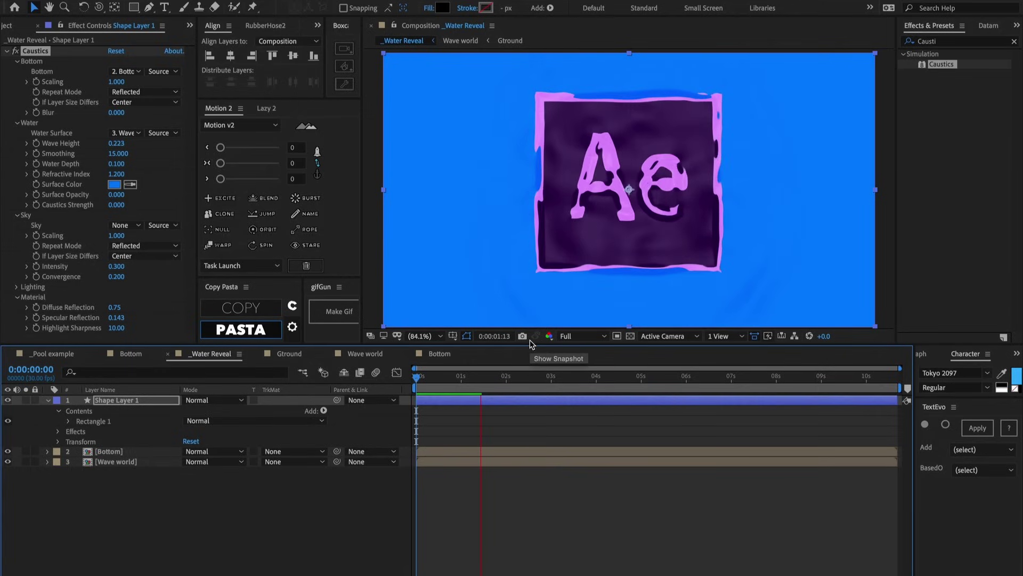
pyautogui.moveTo(461, 379); pyautogui.dragTo(406, 378)
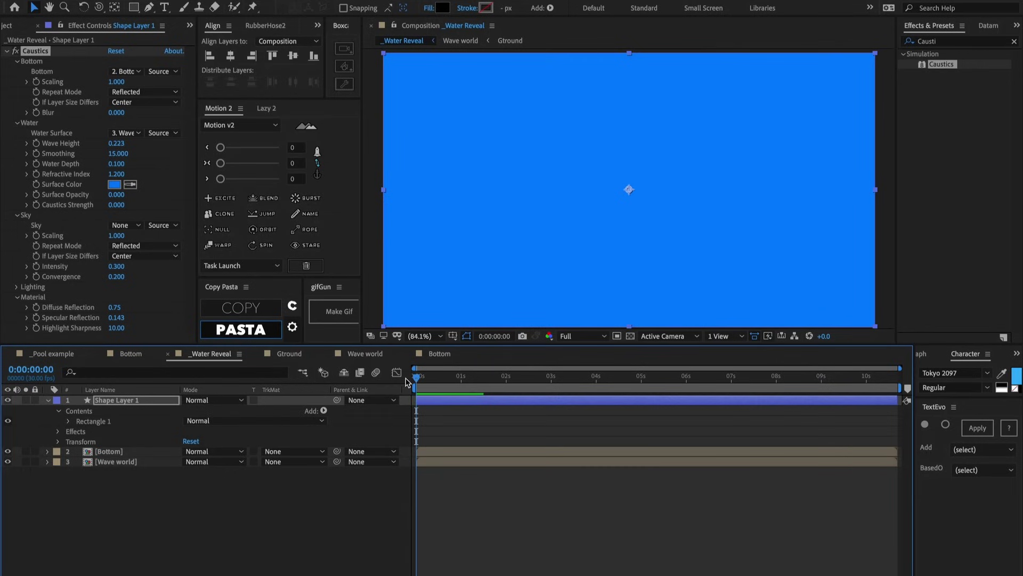
pyautogui.press('space')
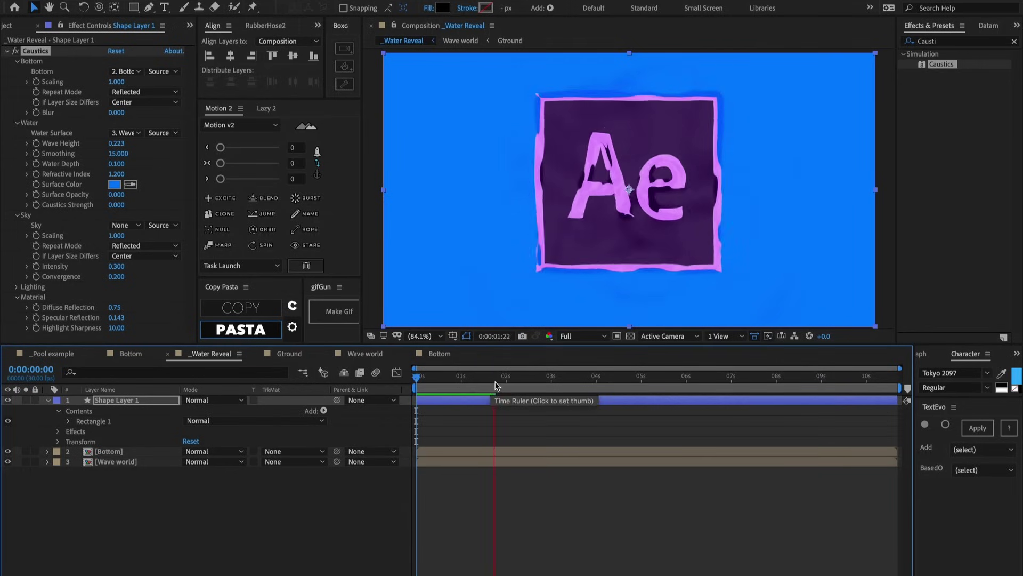
pyautogui.moveTo(495, 381); pyautogui.dragTo(474, 382)
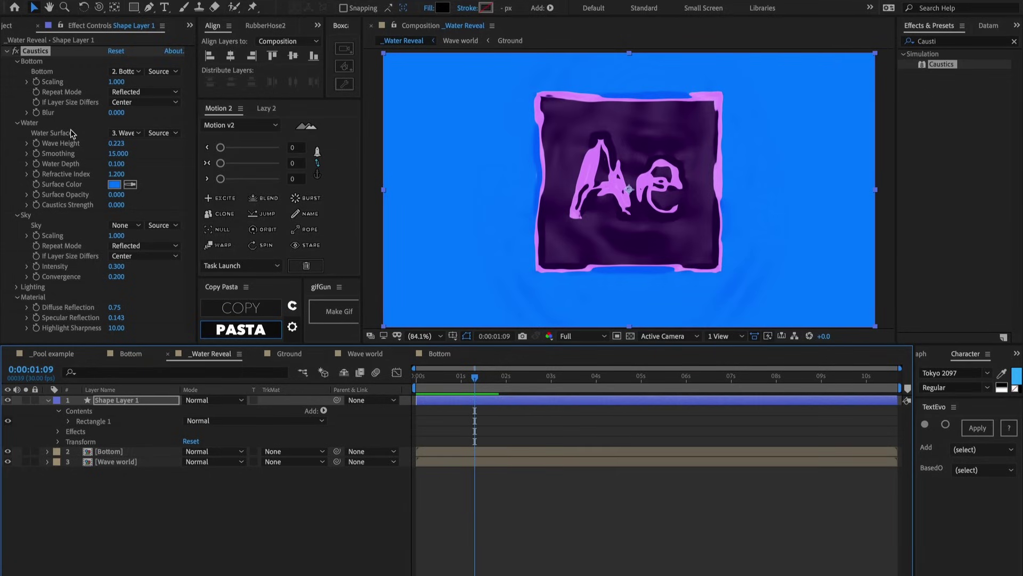
pyautogui.click(452, 379)
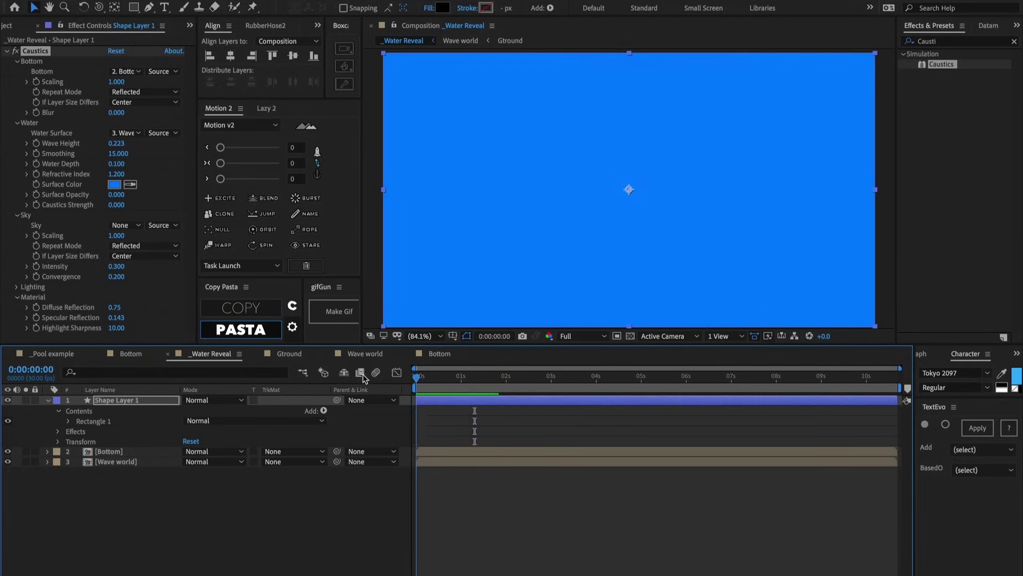